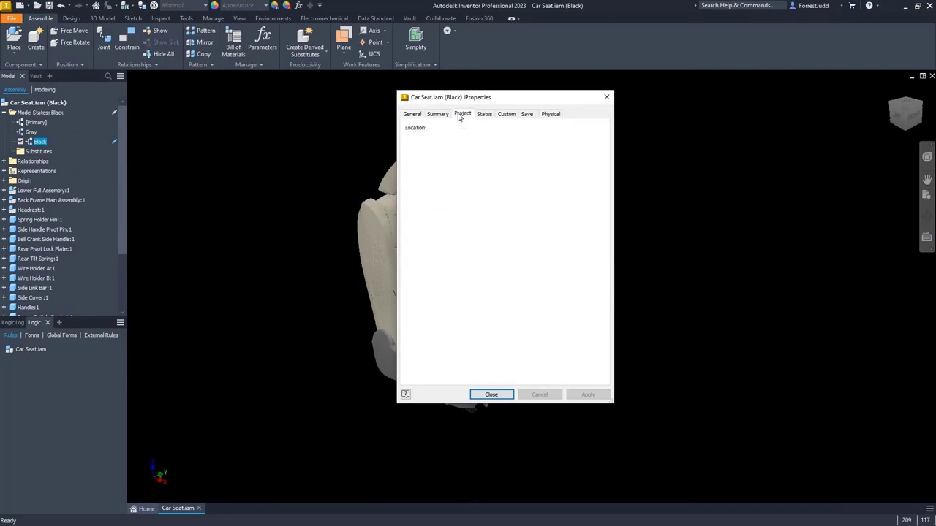
Activate the Gray model state and check its part number in iProperties
{"action": "left_click", "coordinate": [606, 97]}
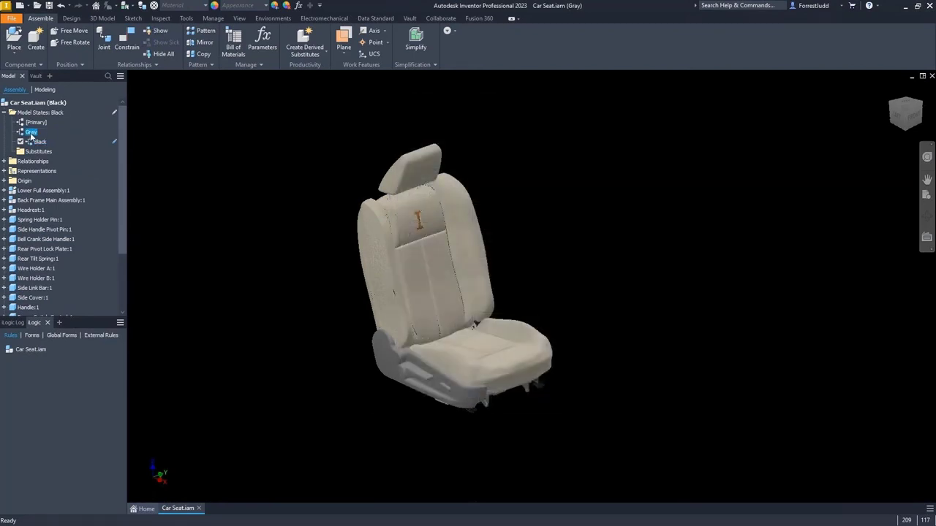
{"action": "right_click", "coordinate": [31, 137]}
{"action": "left_click", "coordinate": [52, 197]}
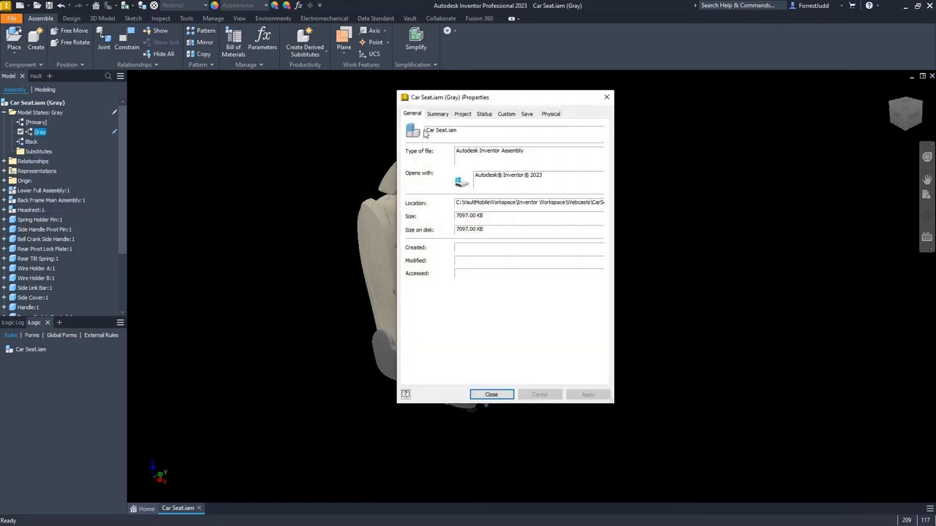
{"action": "left_click", "coordinate": [461, 114]}
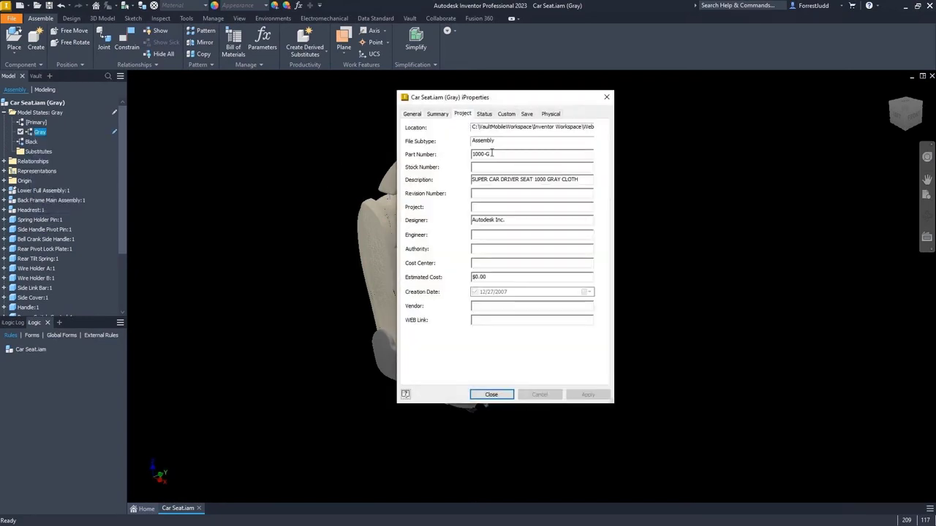
{"action": "left_click", "coordinate": [606, 97]}
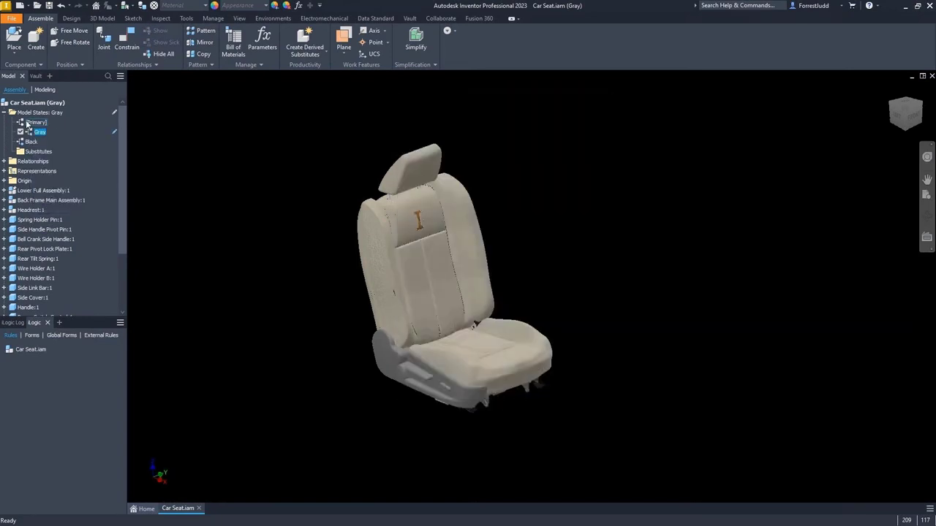
Reactivate the [Primary] model state, check its iProperties, and show the Vault browser file tree
{"action": "double_click", "coordinate": [35, 122]}
{"action": "right_click", "coordinate": [36, 122]}
{"action": "left_click", "coordinate": [64, 184]}
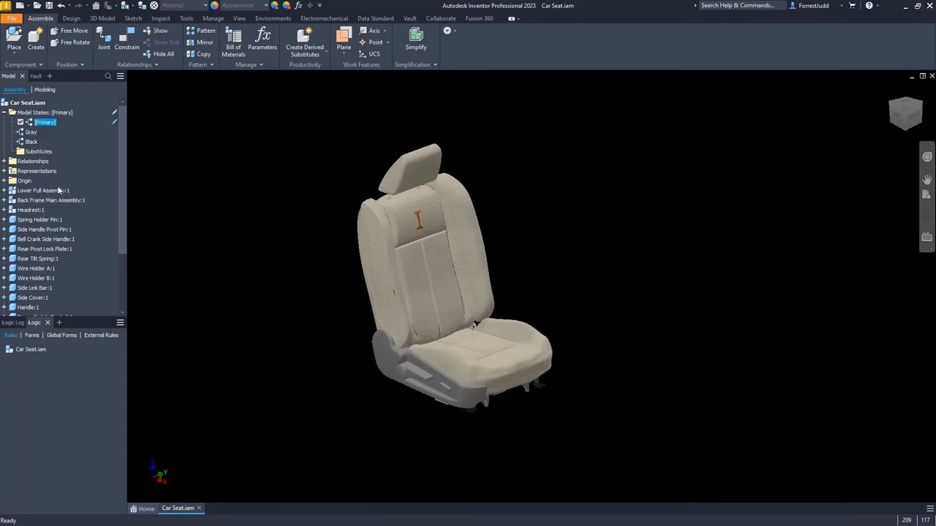
{"action": "left_click", "coordinate": [462, 114]}
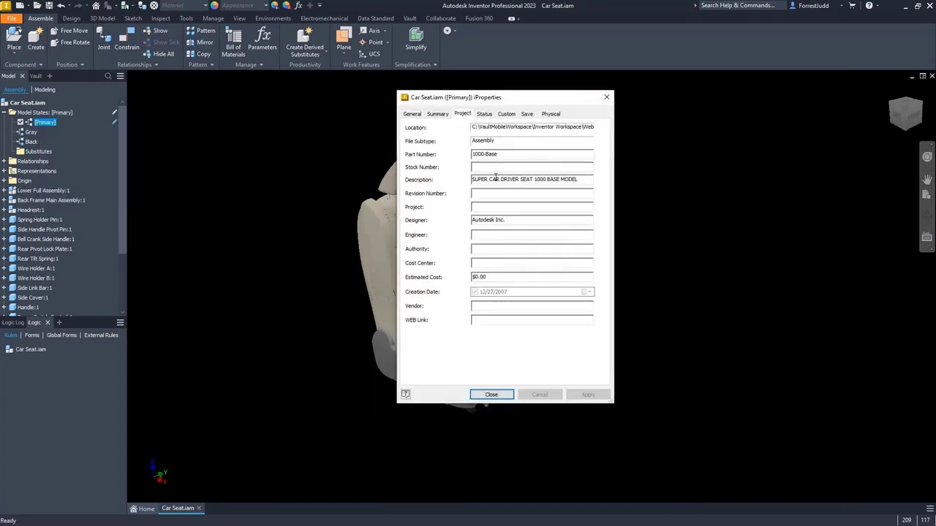
{"action": "left_click", "coordinate": [491, 394]}
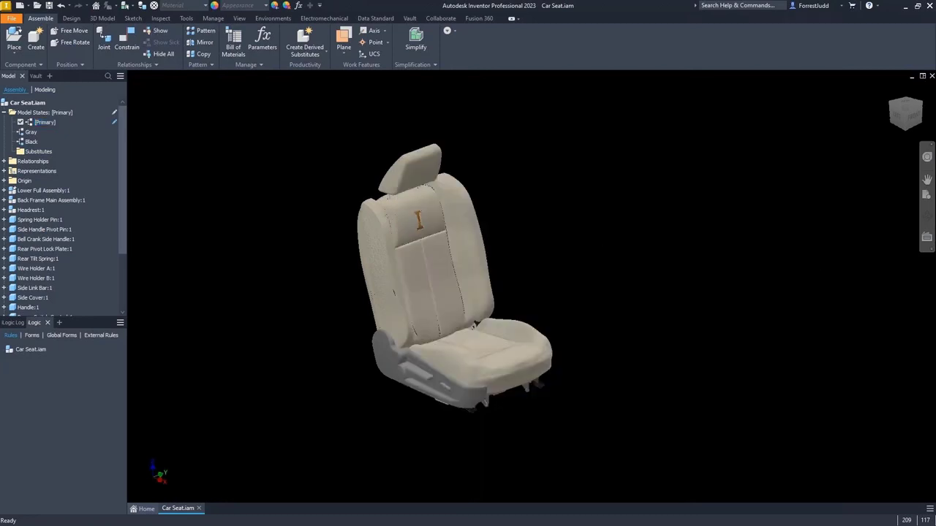
{"action": "left_click", "coordinate": [36, 76]}
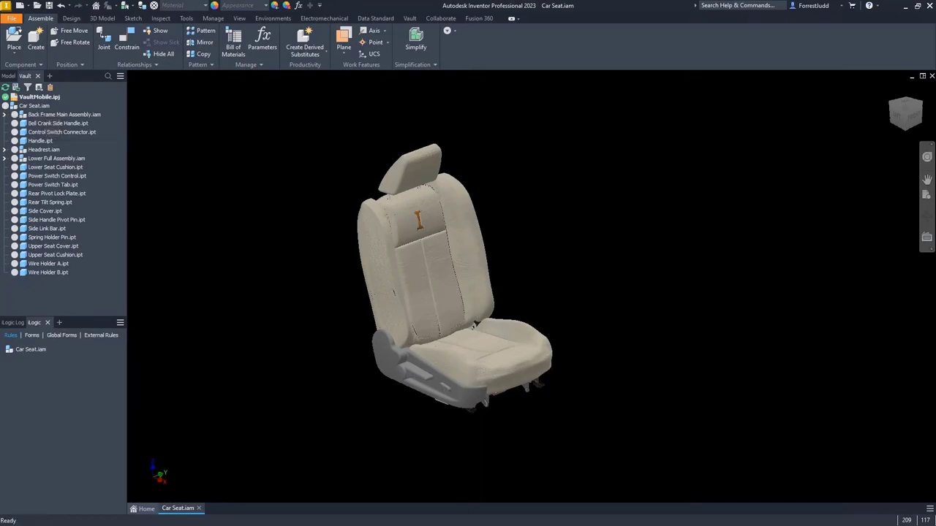
Run Assign / Update Item on Car Seat.iam to create items for the assembly and its components
{"action": "key", "text": "alt+Tab"}
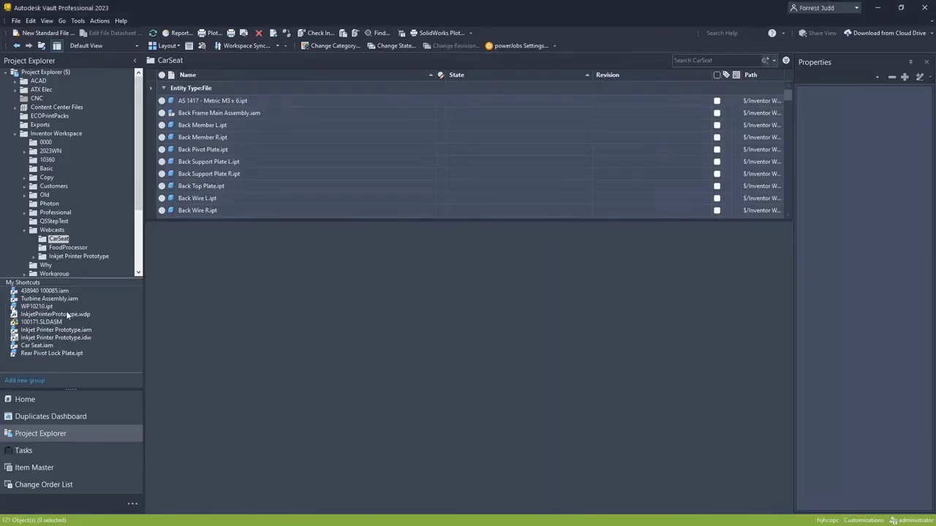
{"action": "left_click", "coordinate": [37, 345]}
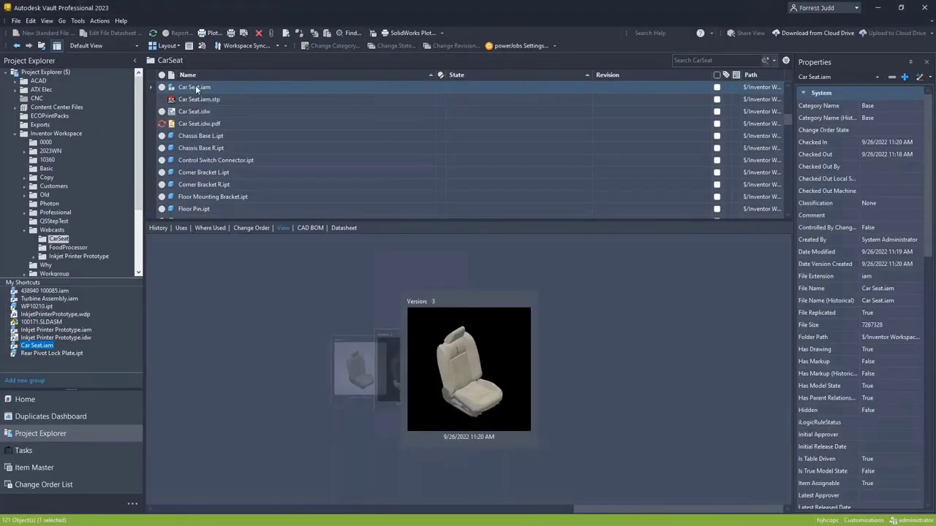
{"action": "right_click", "coordinate": [196, 88]}
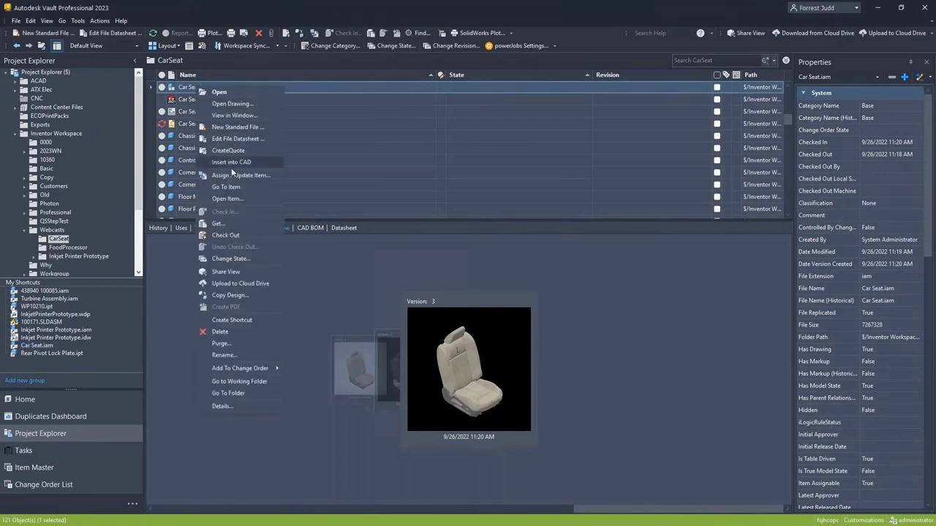
{"action": "left_click", "coordinate": [235, 175]}
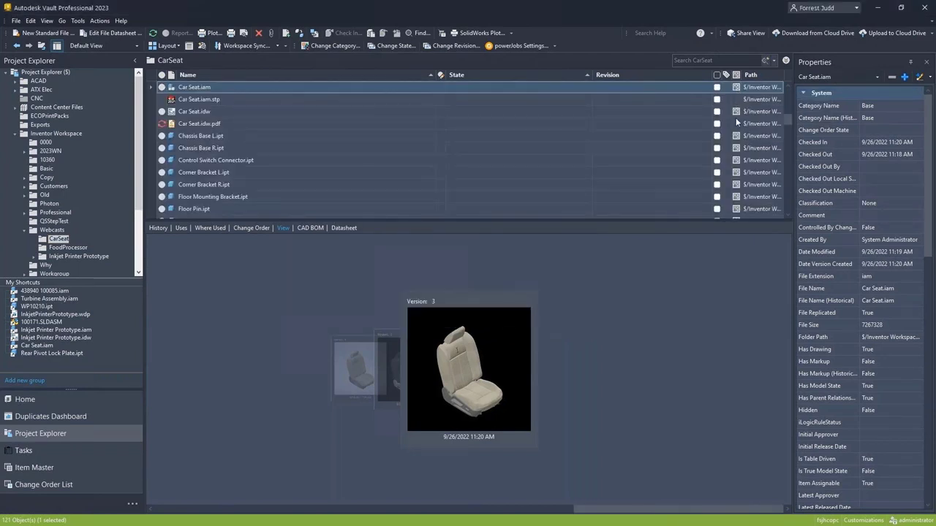
{"action": "scroll", "coordinate": [737, 183], "scroll_direction": "down", "scroll_amount": 5}
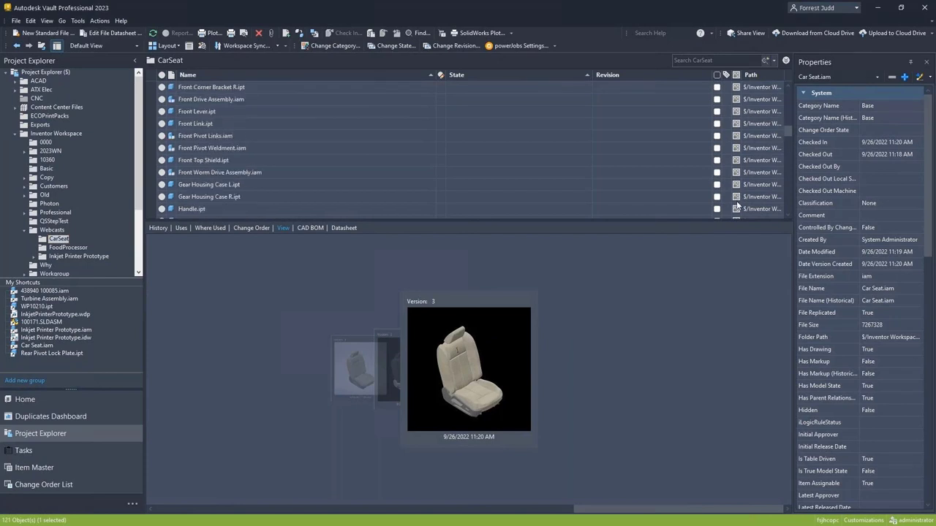
{"action": "scroll", "coordinate": [741, 168], "scroll_direction": "up", "scroll_amount": 5}
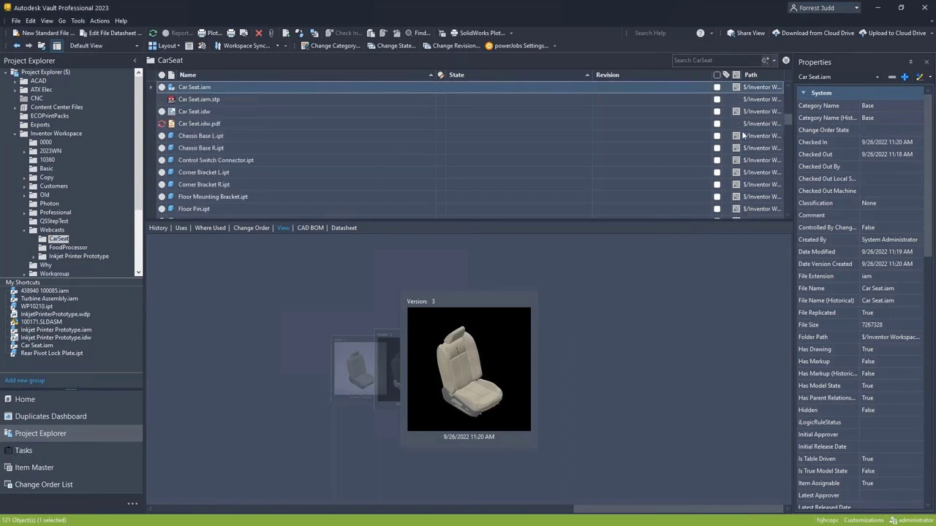
{"action": "scroll", "coordinate": [742, 132], "scroll_direction": "up", "scroll_amount": 5}
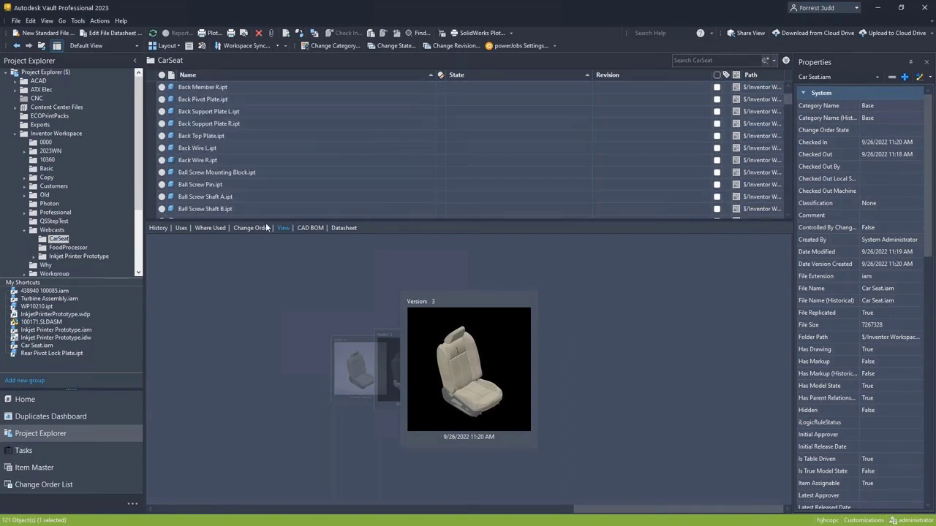
{"action": "left_click", "coordinate": [37, 345]}
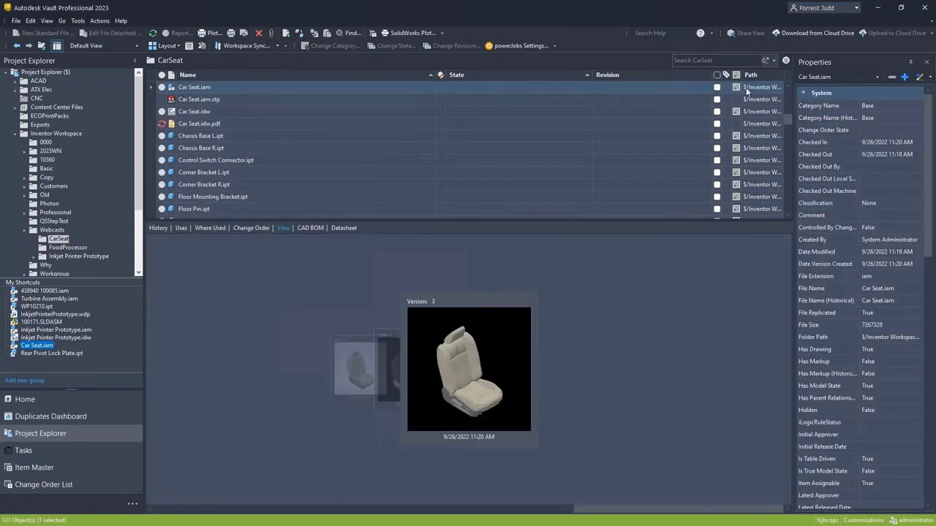
Review Car Seat.iam's associated items 1000-G, 1000-B, 1000-Base and 1050014, then open 1000-B
{"action": "left_click", "coordinate": [736, 88], "text": "ctrl"}
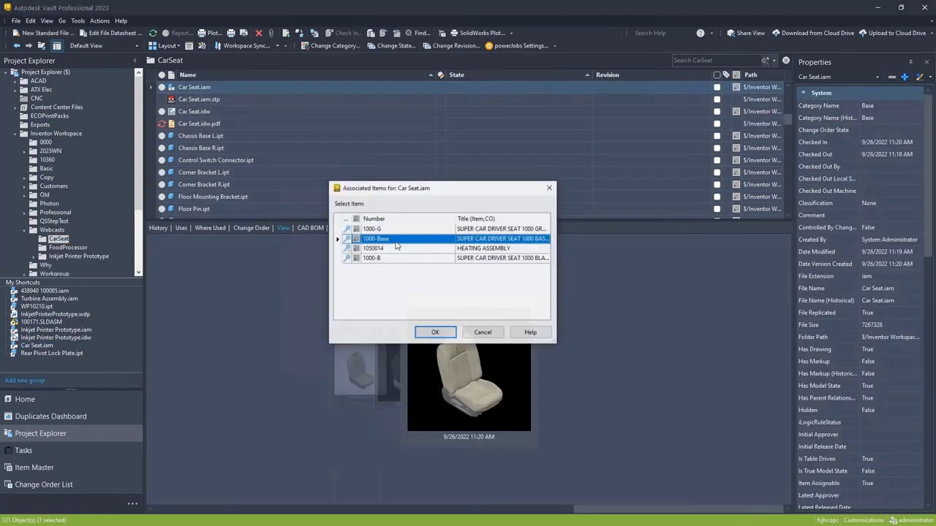
{"action": "left_click", "coordinate": [378, 230]}
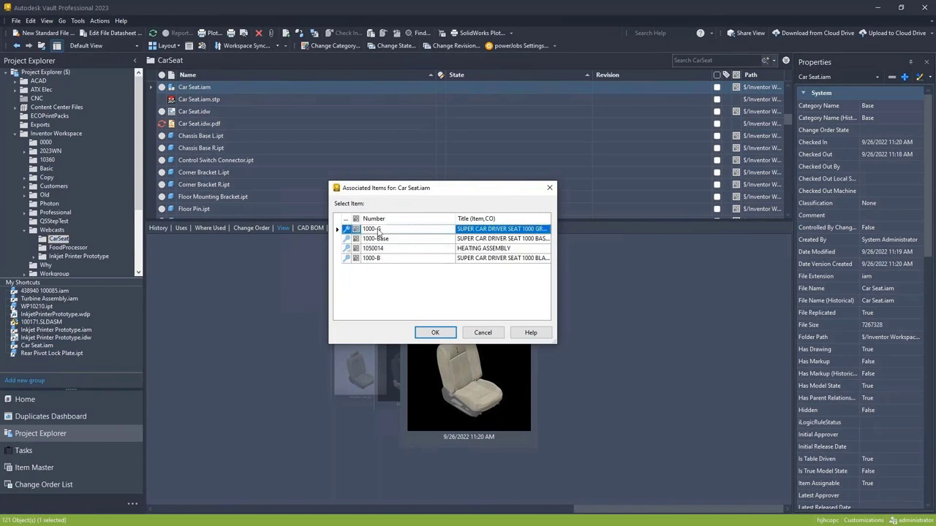
{"action": "left_click_drag", "start_coordinate": [556, 262], "coordinate": [643, 261]}
{"action": "left_click", "coordinate": [587, 258]}
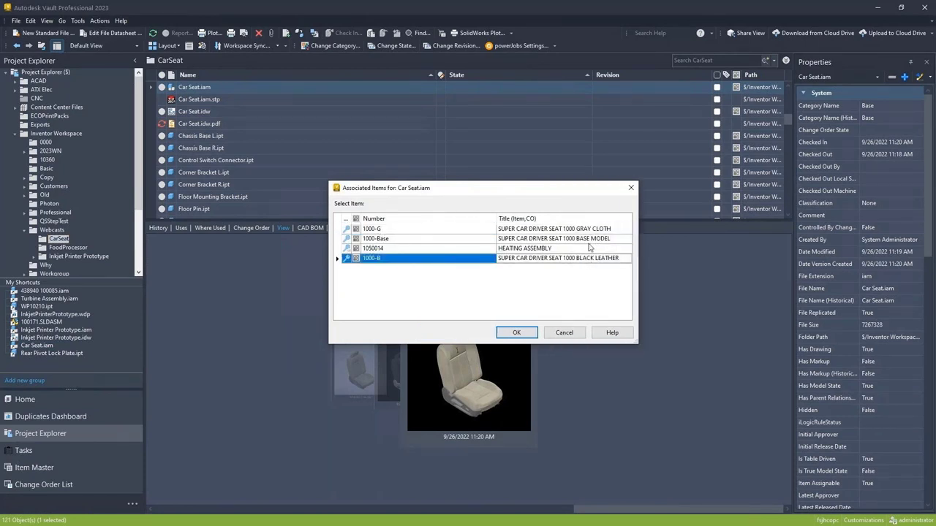
{"action": "left_click", "coordinate": [586, 239]}
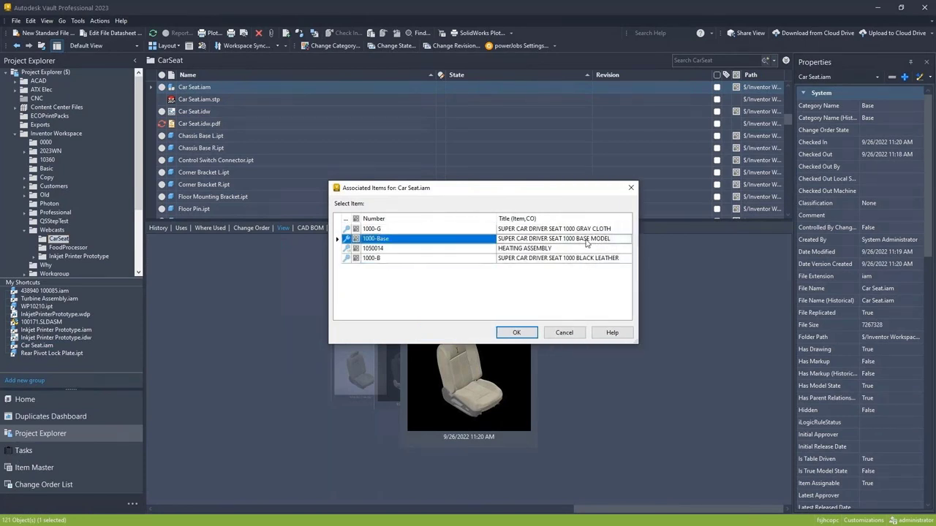
{"action": "left_click", "coordinate": [386, 250]}
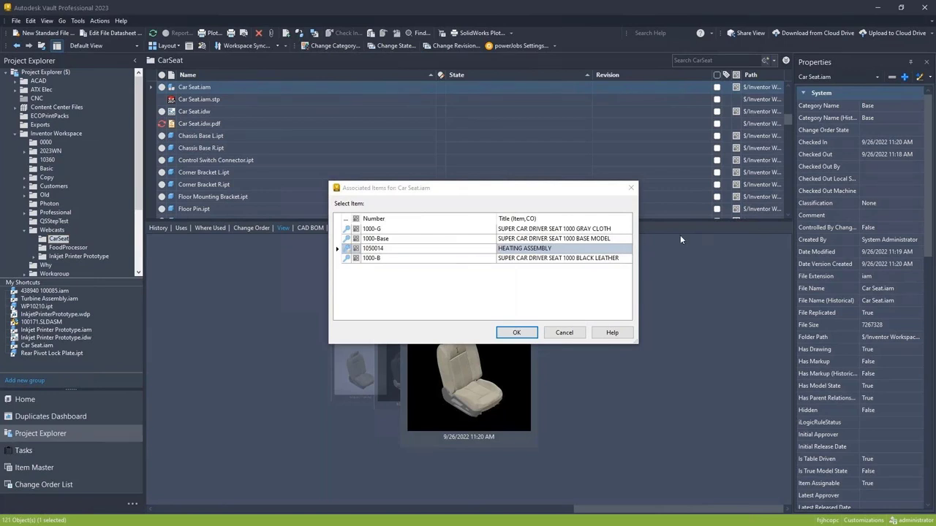
{"action": "left_click", "coordinate": [358, 260]}
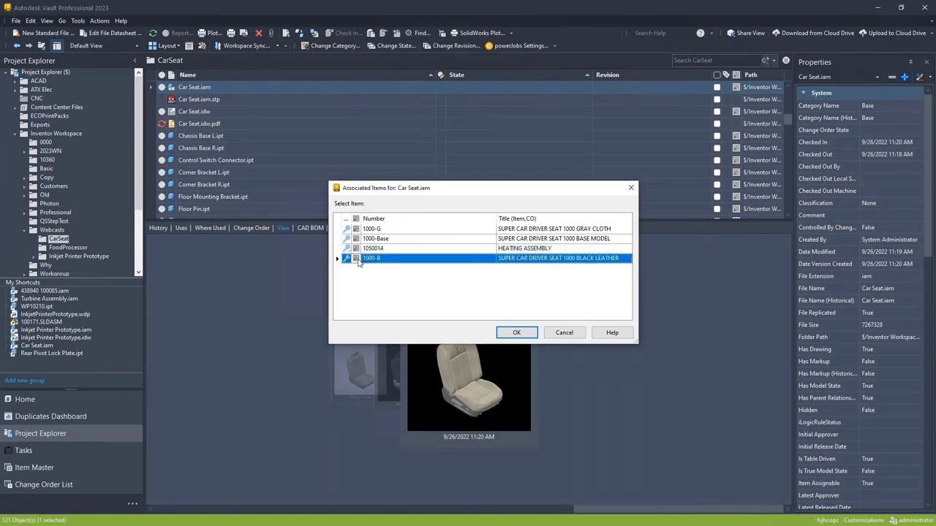
{"action": "left_click", "coordinate": [515, 333]}
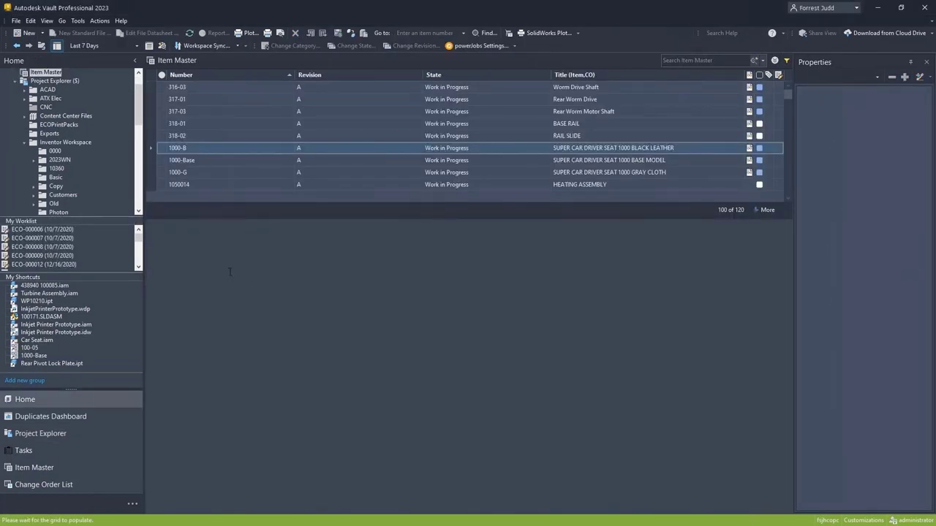
Compare the BOMs of items 1000-B, 1000-Base and 1000-G, including the 1050014 heating assembly
{"action": "left_click", "coordinate": [222, 225]}
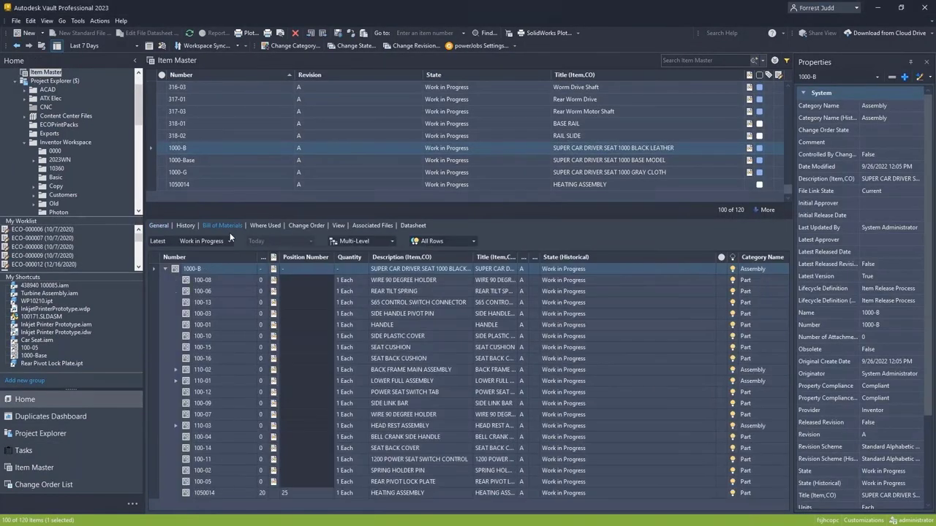
{"action": "left_click", "coordinate": [199, 494]}
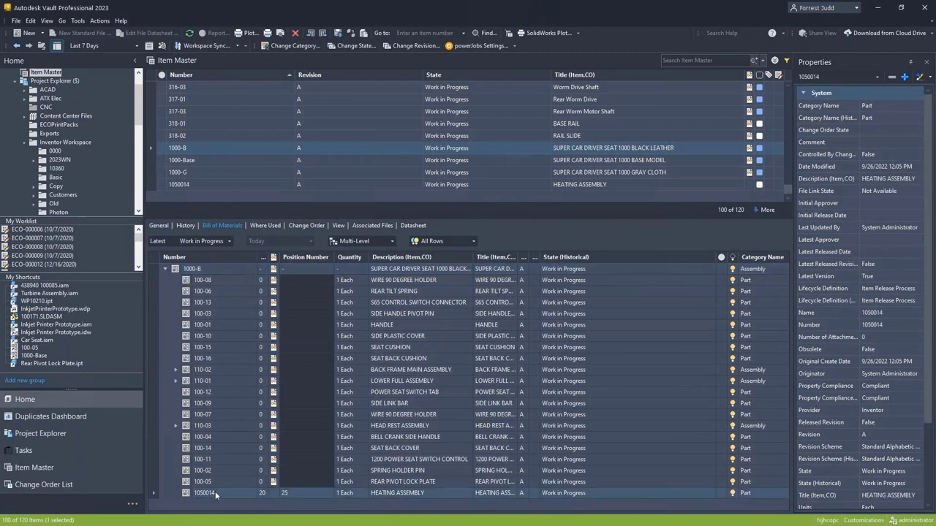
{"action": "left_click", "coordinate": [189, 160]}
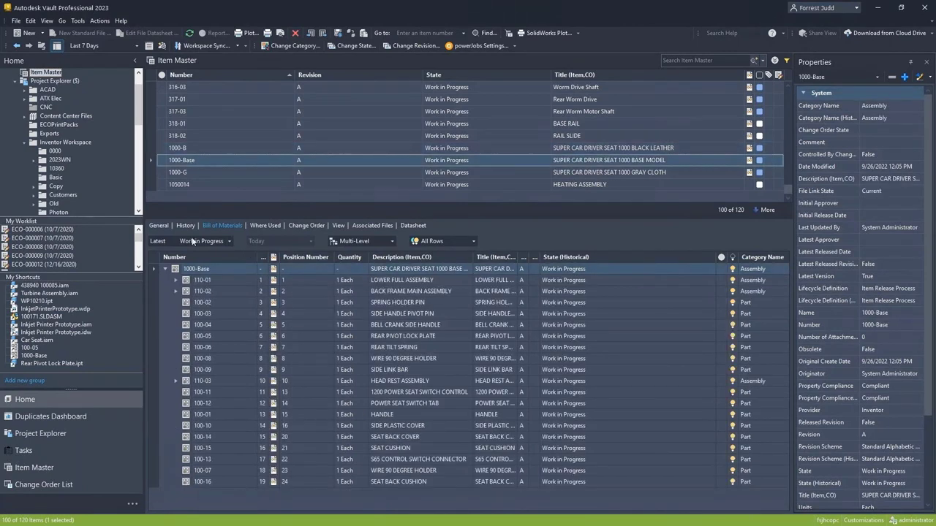
{"action": "left_click", "coordinate": [183, 172]}
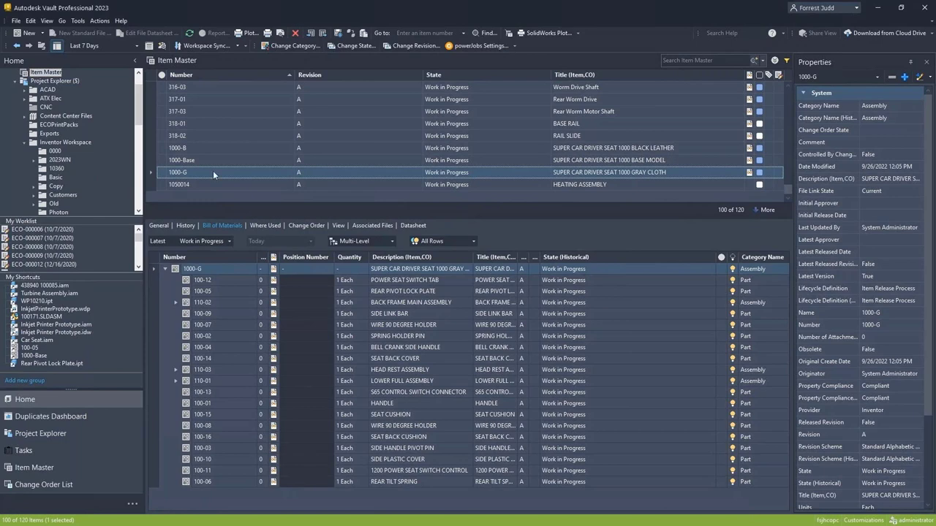
{"action": "left_click", "coordinate": [189, 160]}
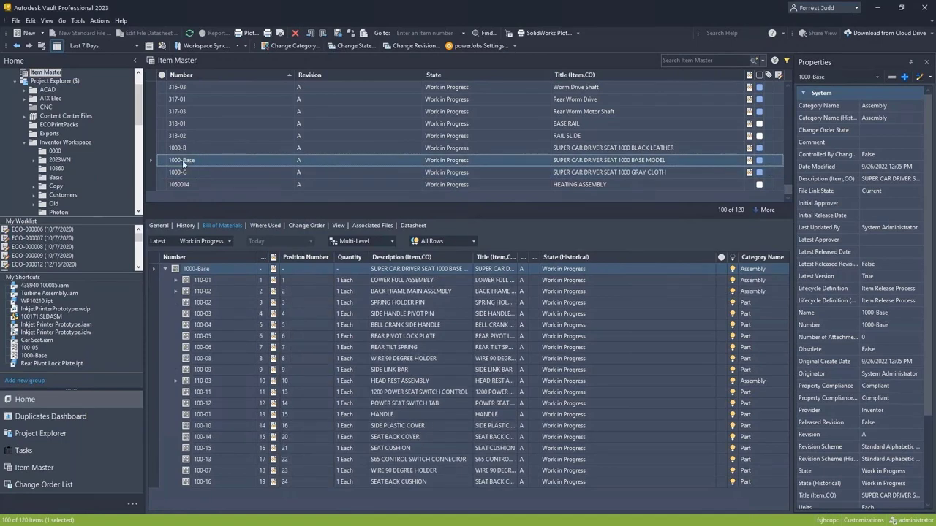
{"action": "right_click", "coordinate": [182, 159]}
Release item 1000-Base with comment 'Released to manufacturing', then view 1000-G's bill of materials
{"action": "left_click", "coordinate": [208, 168]}
{"action": "left_click", "coordinate": [456, 138]}
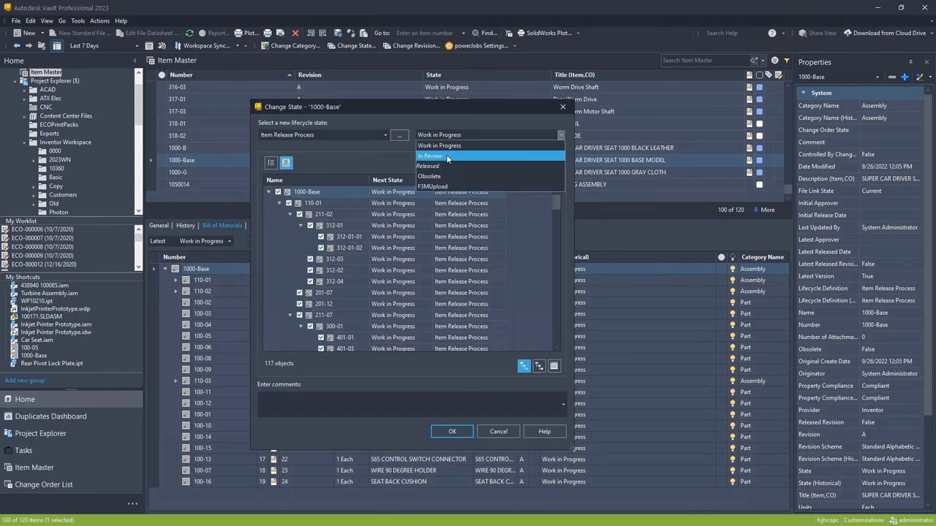
{"action": "left_click", "coordinate": [430, 166]}
{"action": "type", "text": "Released to manufacturing"}
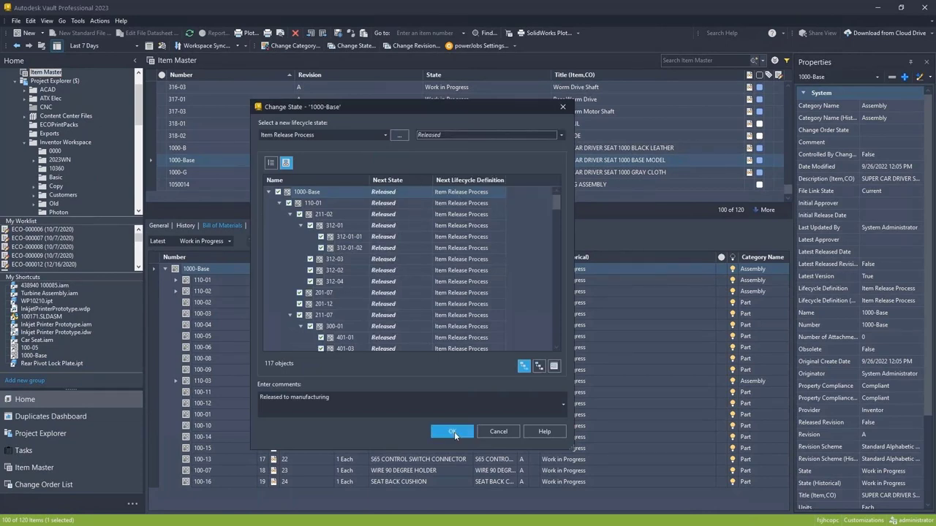
{"action": "left_click", "coordinate": [453, 432]}
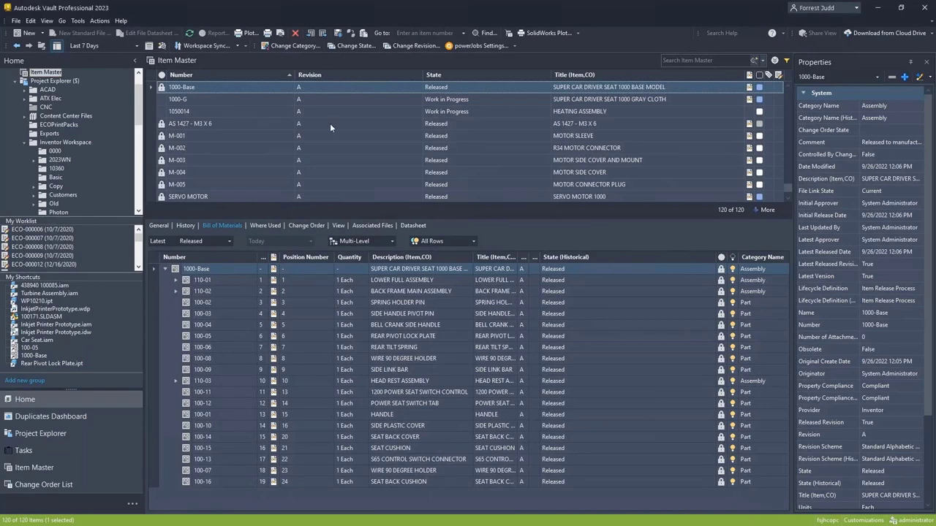
{"action": "left_click", "coordinate": [184, 102]}
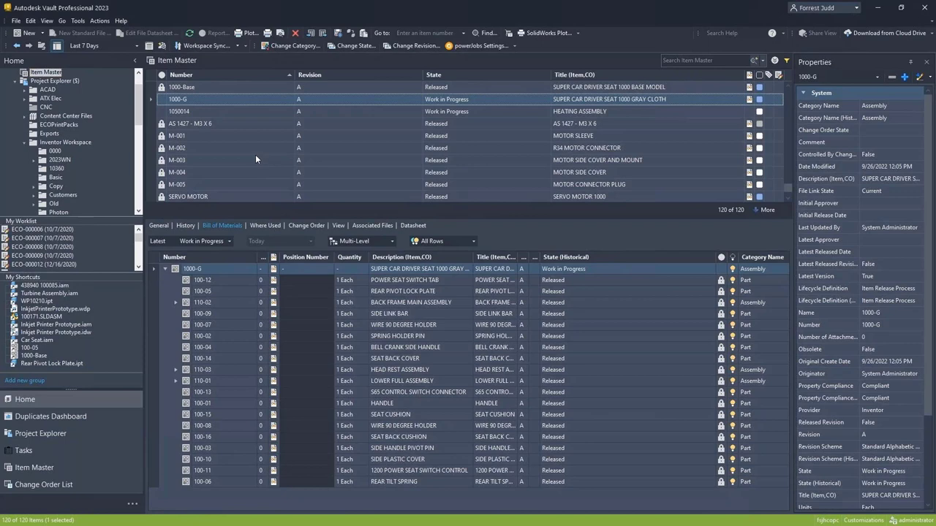
Show item 100-05, open the Job Server Queue, and inspect pending job 641129
{"action": "left_click", "coordinate": [26, 348]}
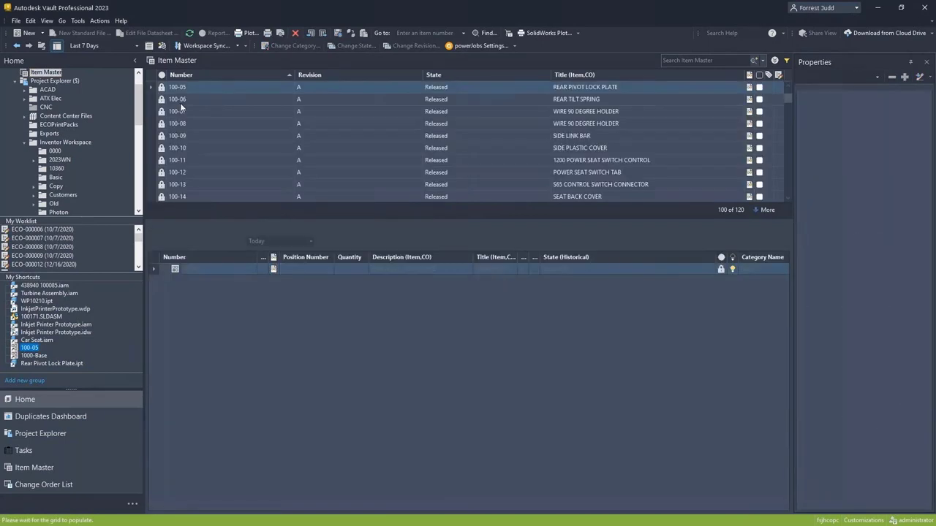
{"action": "left_click", "coordinate": [158, 226]}
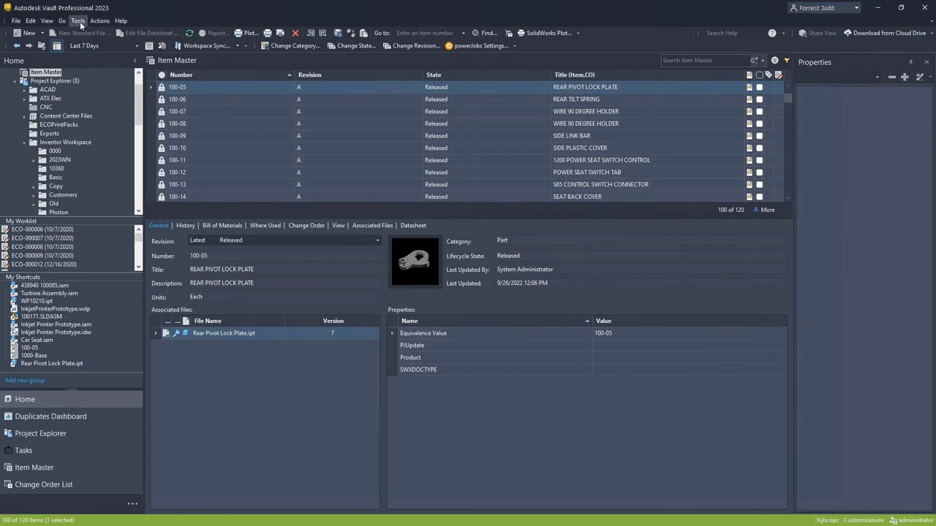
{"action": "left_click", "coordinate": [77, 21]}
{"action": "left_click", "coordinate": [101, 108]}
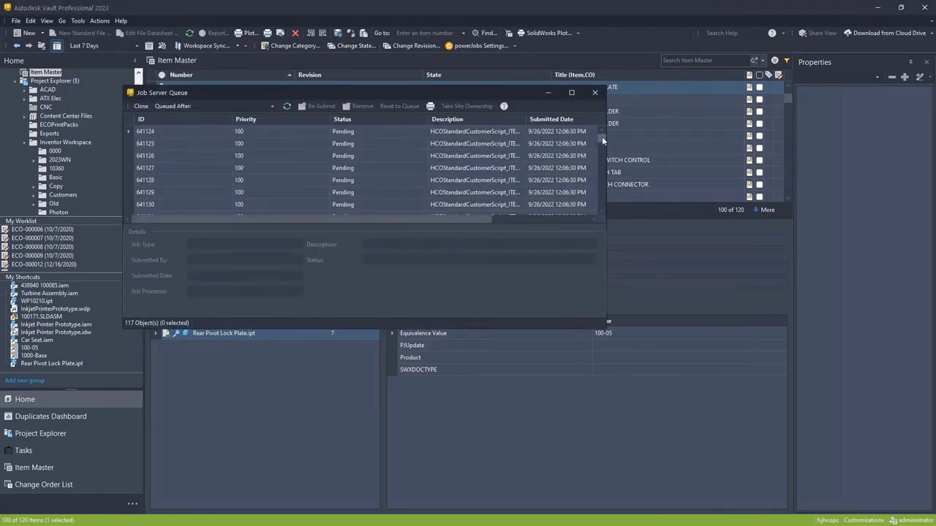
{"action": "mouse_move", "coordinate": [602, 136]}
{"action": "left_mouse_down"}
{"action": "mouse_move", "coordinate": [596, 206]}
{"action": "mouse_move", "coordinate": [593, 136]}
{"action": "left_mouse_up"}
{"action": "left_click", "coordinate": [332, 143]}
{"action": "left_click", "coordinate": [349, 167]}
{"action": "left_click", "coordinate": [401, 192]}
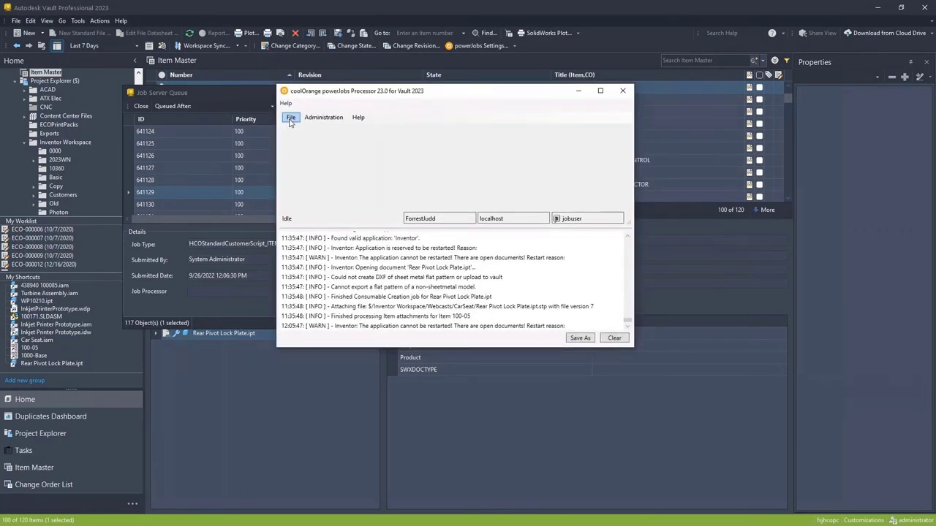
Pause and then resume the powerJobs Processor so the queued jobs run
{"action": "left_click", "coordinate": [290, 118]}
{"action": "left_click", "coordinate": [307, 128]}
{"action": "left_click", "coordinate": [290, 118]}
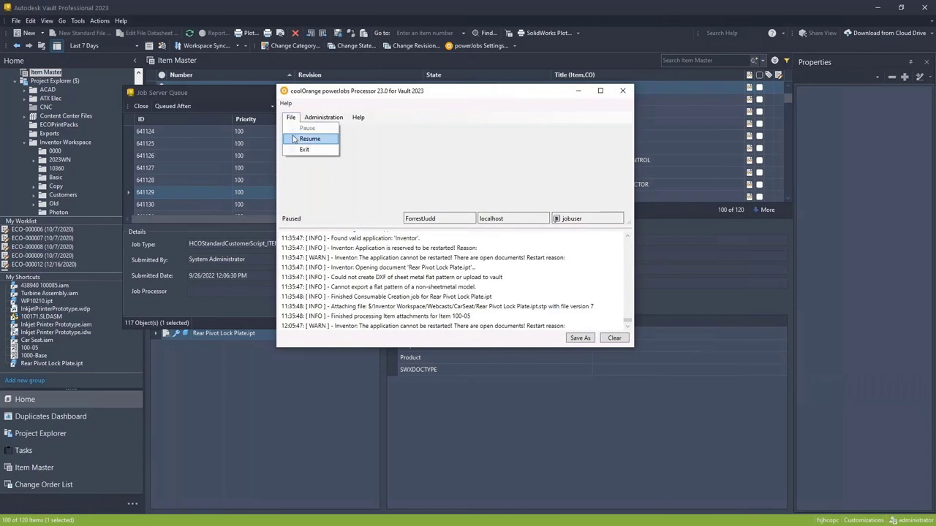
{"action": "left_click", "coordinate": [308, 138]}
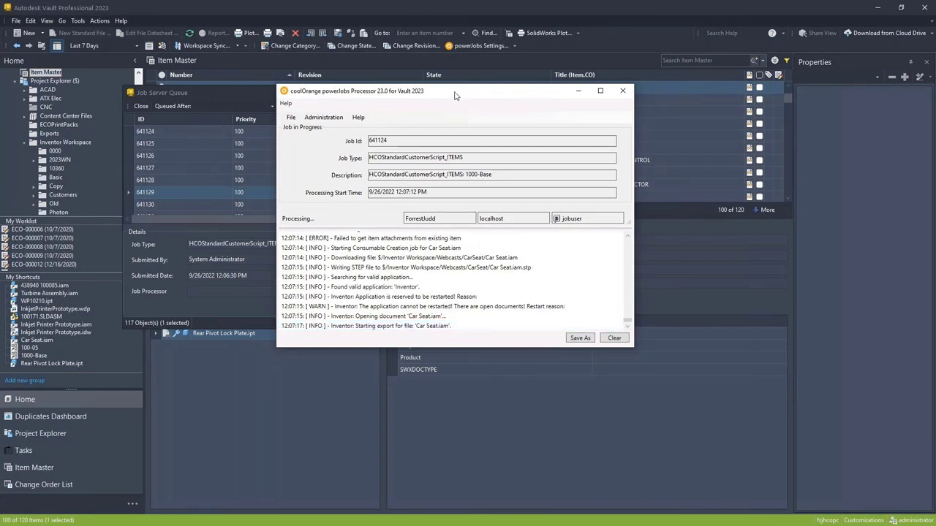
{"action": "left_click_drag", "start_coordinate": [455, 96], "coordinate": [935, 95]}
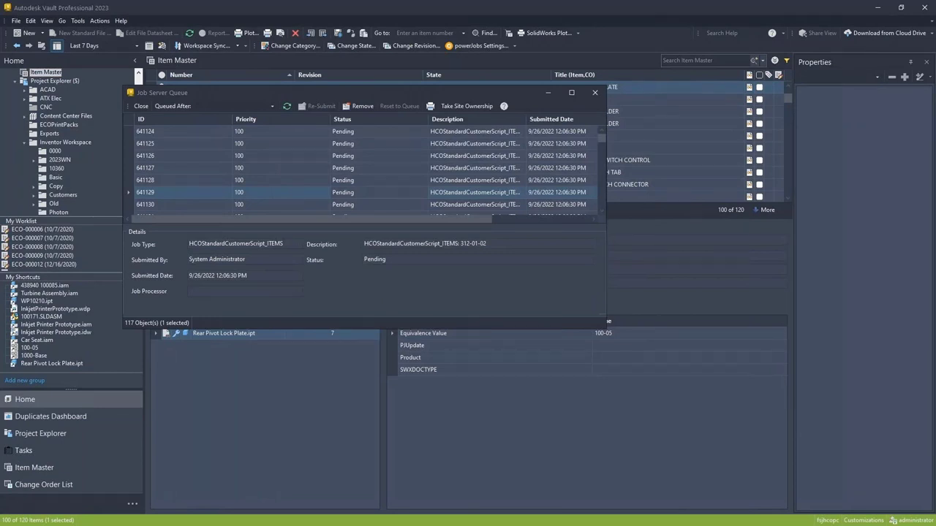
Close the job queue and refresh item 1000-Base to see its new PDF and STEP attachments
{"action": "left_click", "coordinate": [595, 92]}
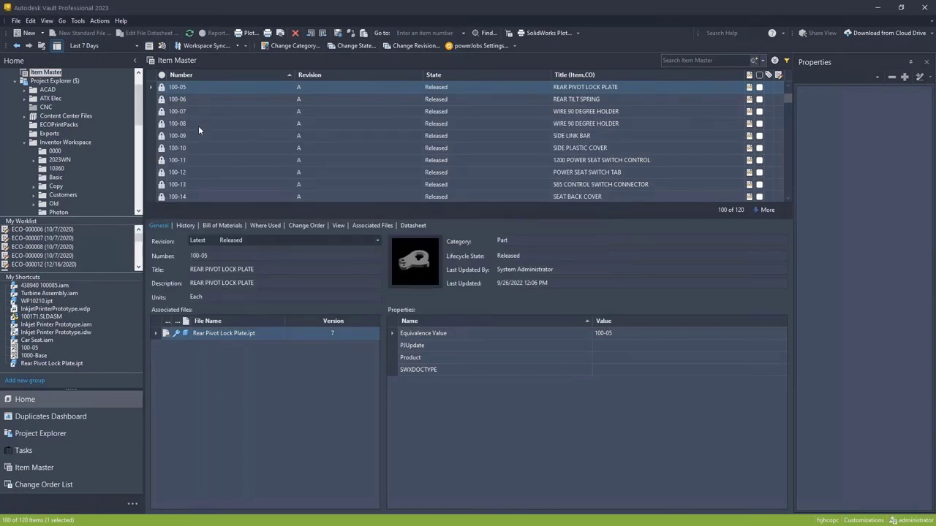
{"action": "scroll", "coordinate": [197, 130], "scroll_direction": "down", "scroll_amount": 2}
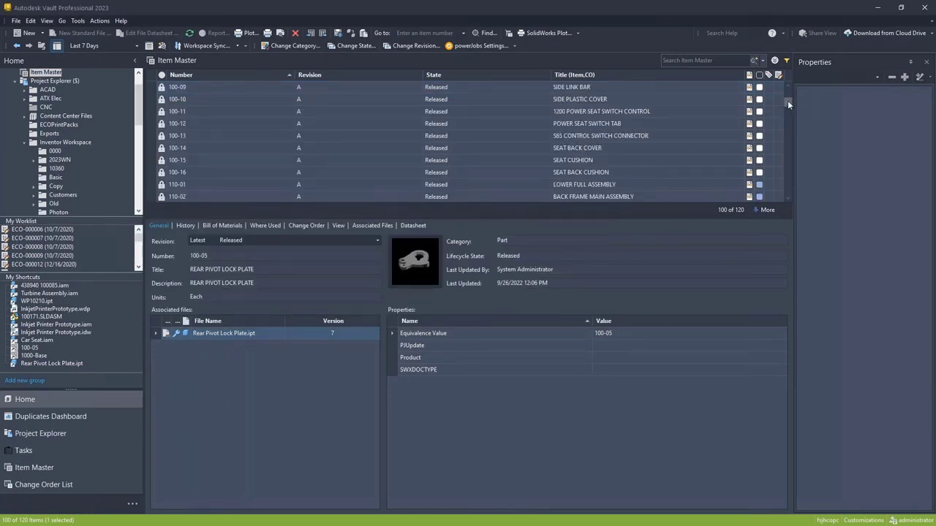
{"action": "left_click_drag", "start_coordinate": [787, 100], "coordinate": [799, 194]}
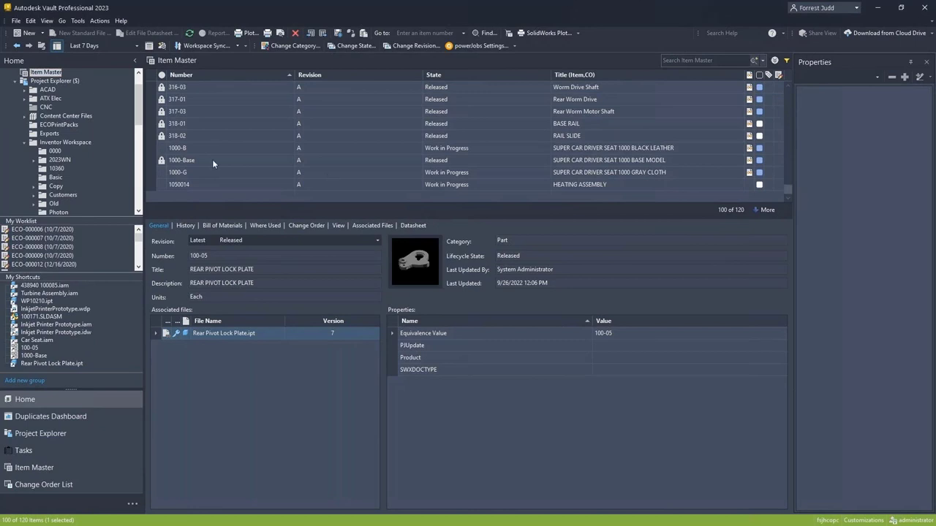
{"action": "left_click", "coordinate": [180, 161]}
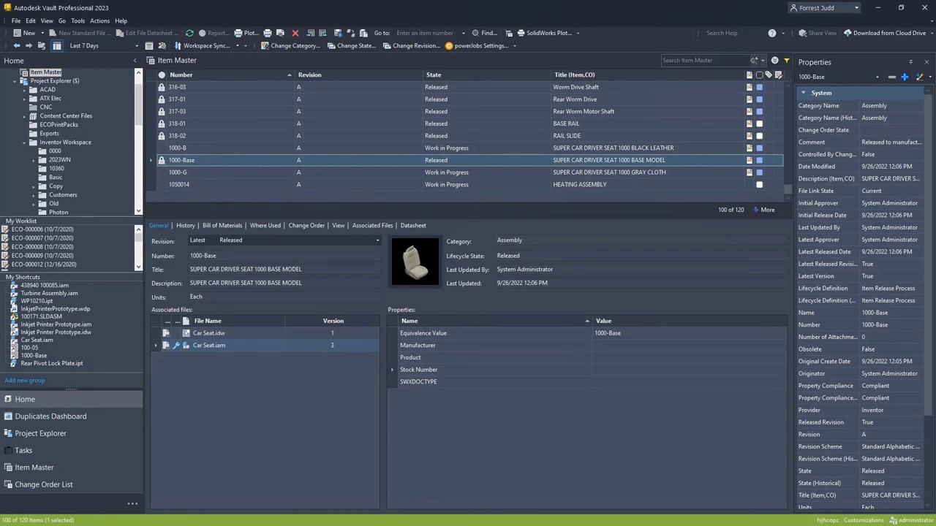
{"action": "left_click", "coordinate": [351, 148]}
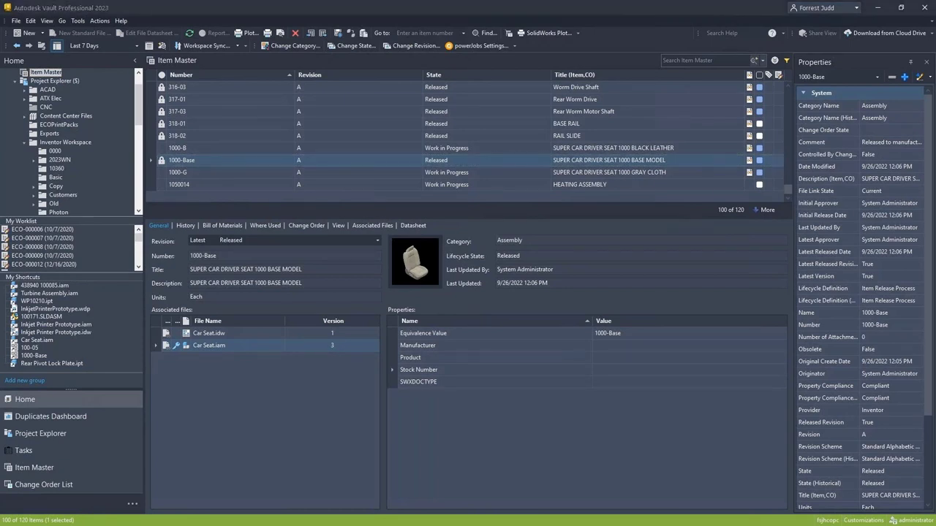
{"action": "left_click", "coordinate": [187, 160]}
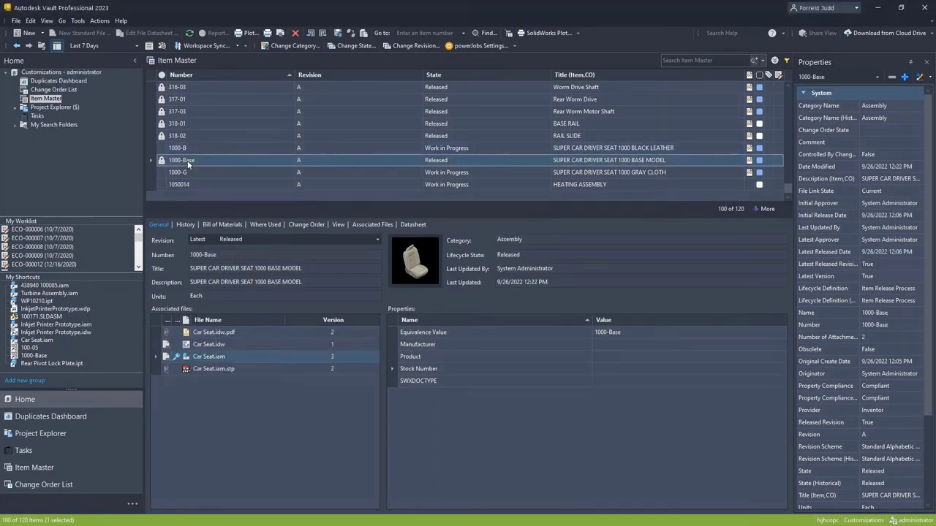
Open the Car Seat.idw.pdf attachment of item 1000-Base
{"action": "left_click", "coordinate": [212, 336]}
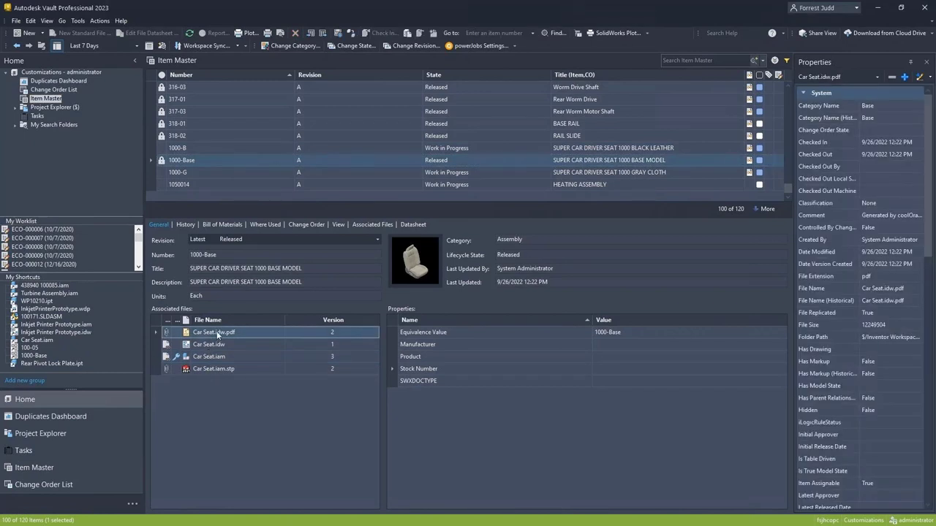
{"action": "right_click", "coordinate": [217, 334]}
{"action": "left_click", "coordinate": [250, 333]}
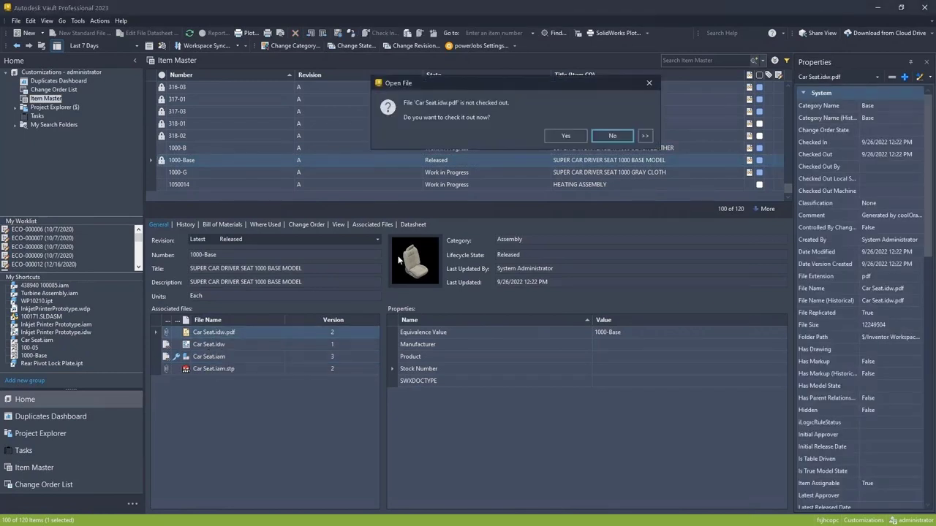
Open Car Seat.idw.pdf without checking out, page through its four sheets, then close Foxit Reader
{"action": "left_click", "coordinate": [611, 136]}
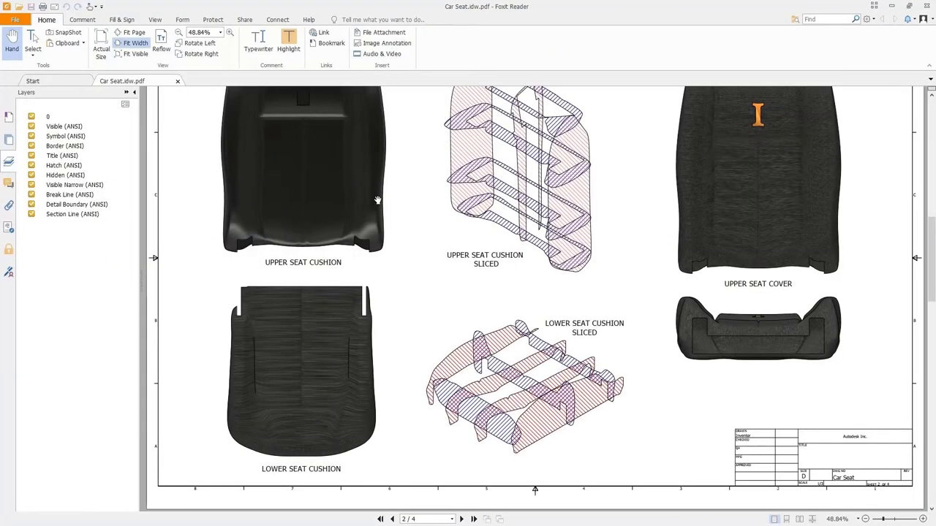
{"action": "scroll", "coordinate": [547, 232], "scroll_direction": "down", "scroll_amount": 5}
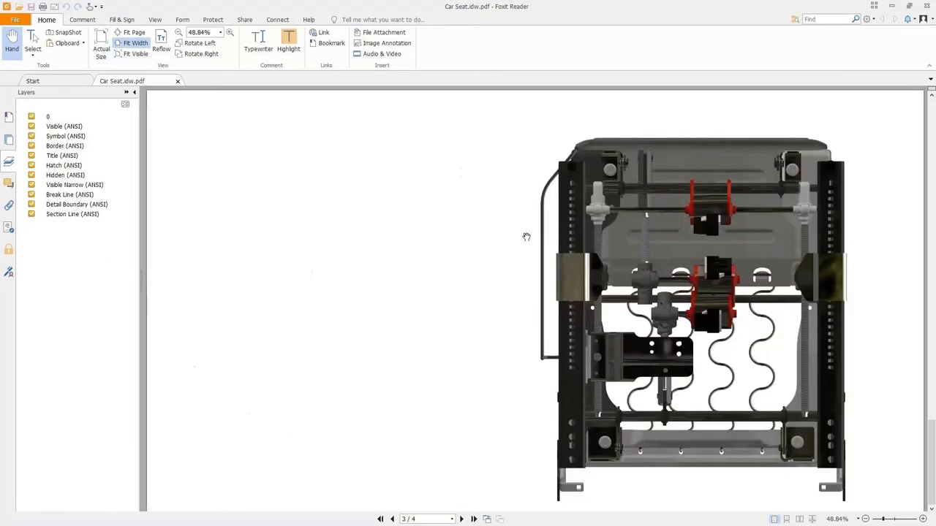
{"action": "scroll", "coordinate": [526, 237], "scroll_direction": "down", "scroll_amount": 10}
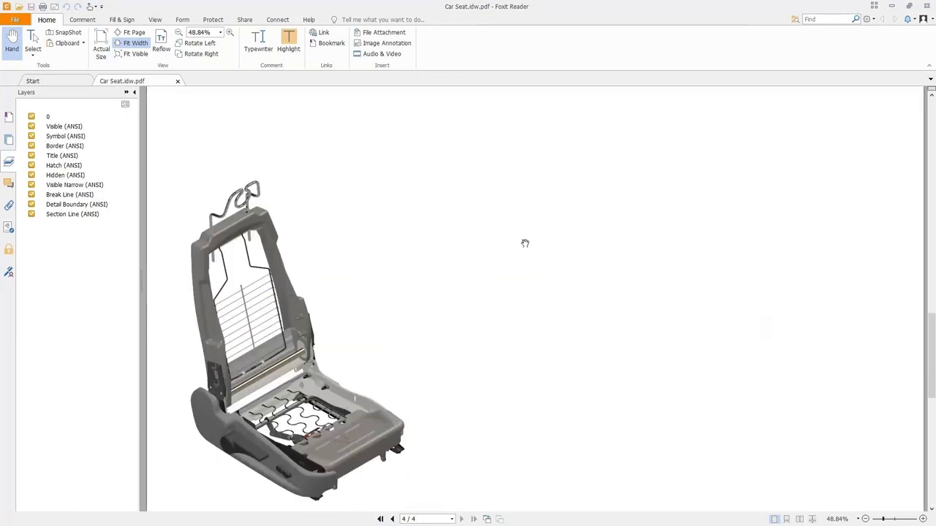
{"action": "key", "text": "ctrl+0"}
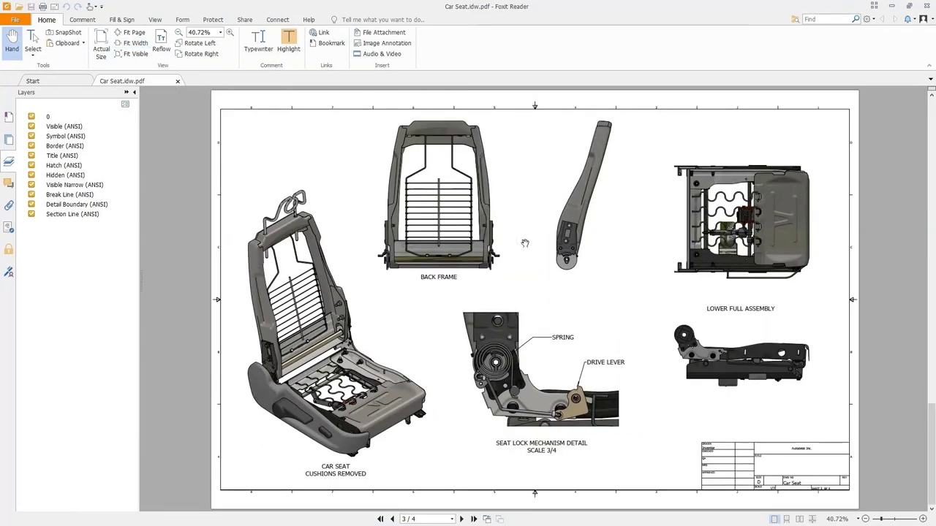
{"action": "scroll", "coordinate": [525, 243], "scroll_direction": "down", "scroll_amount": 2}
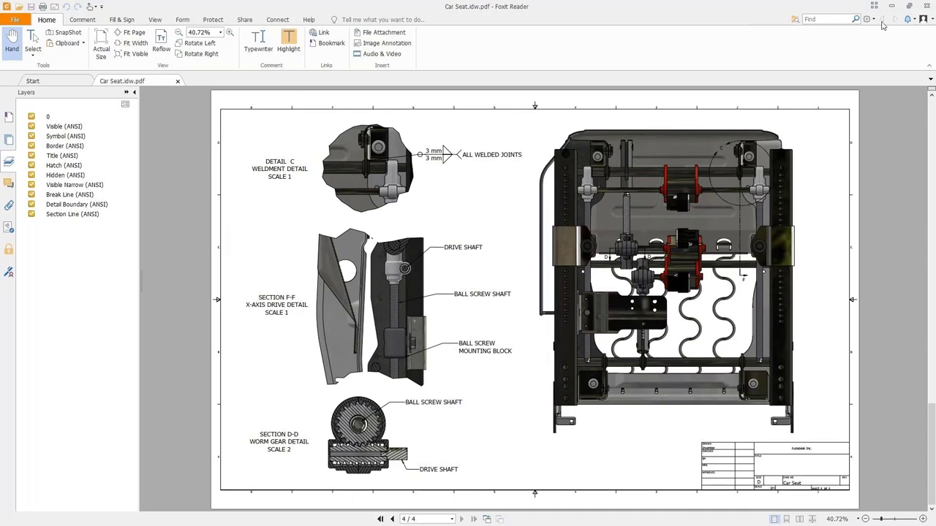
{"action": "left_click", "coordinate": [927, 7]}
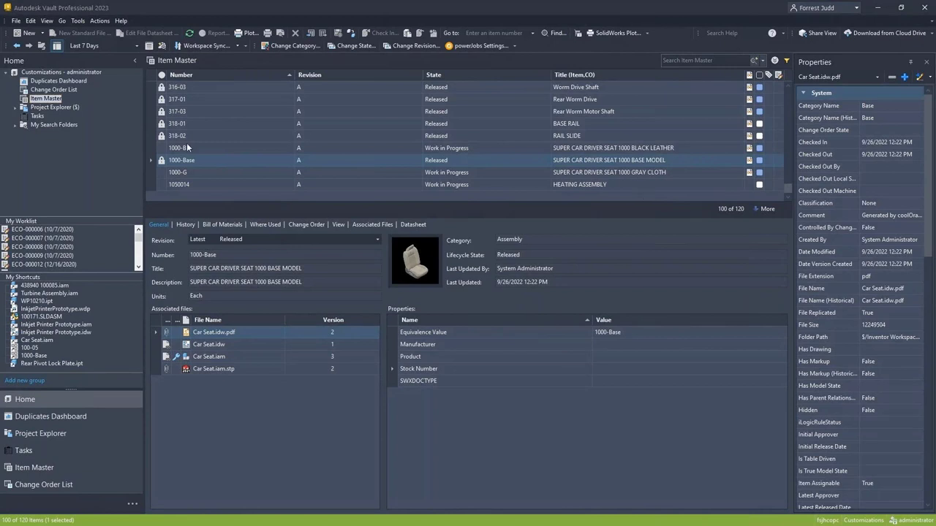
Inspect item 100-05's Rear Pivot Lock Plate attachments and go to the part's CarSeat folder
{"action": "left_click", "coordinate": [32, 348]}
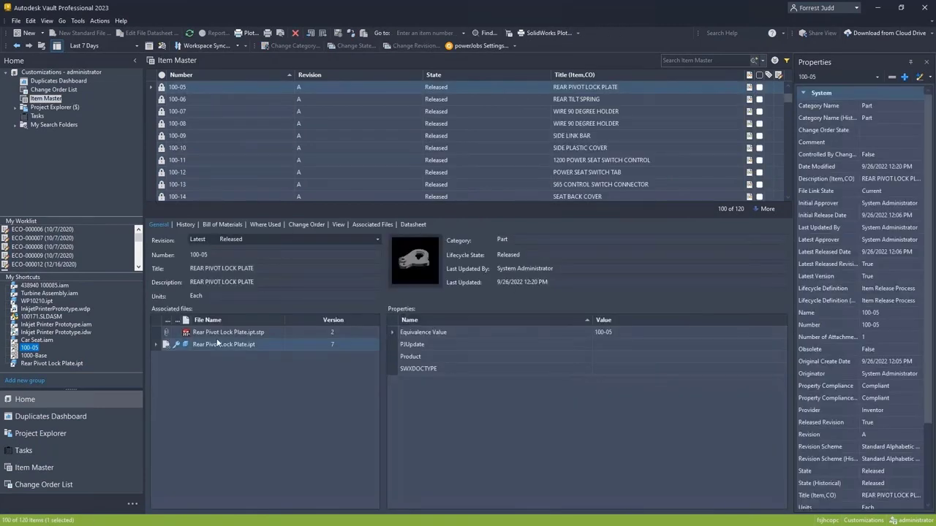
{"action": "left_click", "coordinate": [244, 333]}
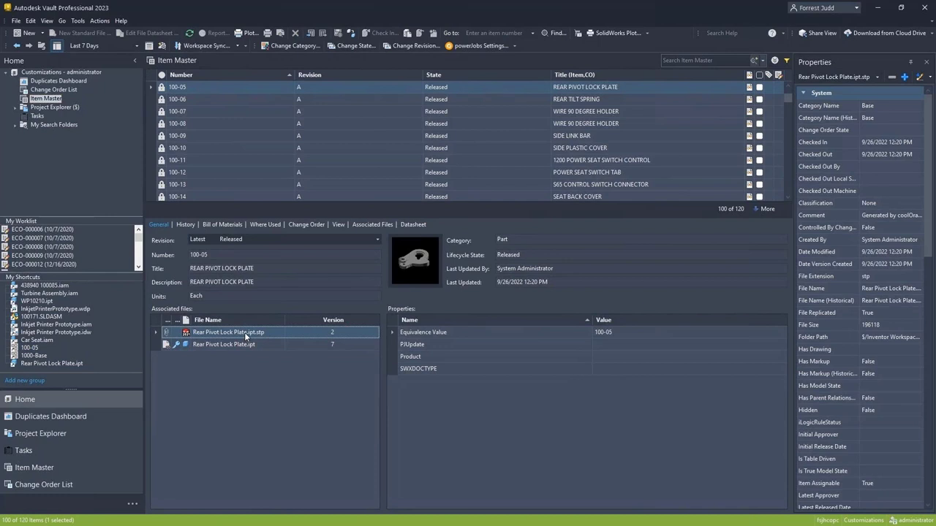
{"action": "left_click", "coordinate": [298, 87]}
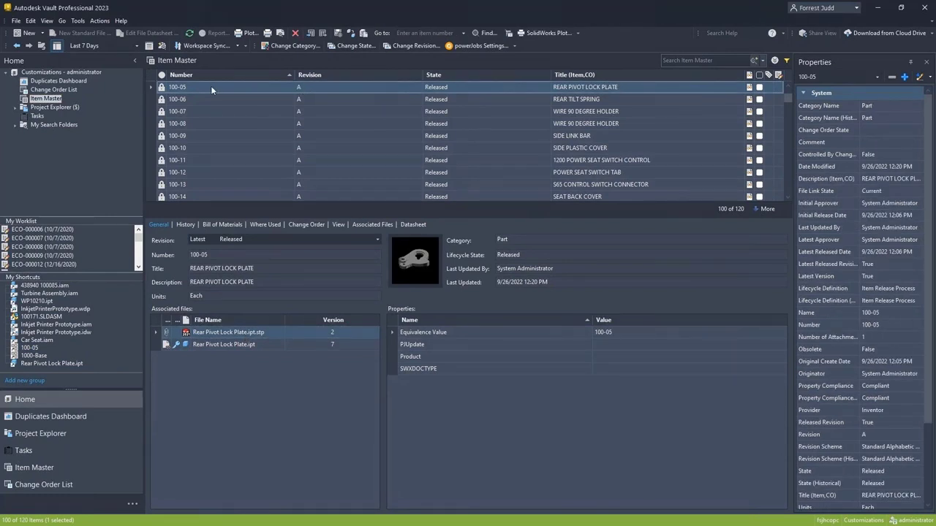
{"action": "right_click", "coordinate": [207, 346]}
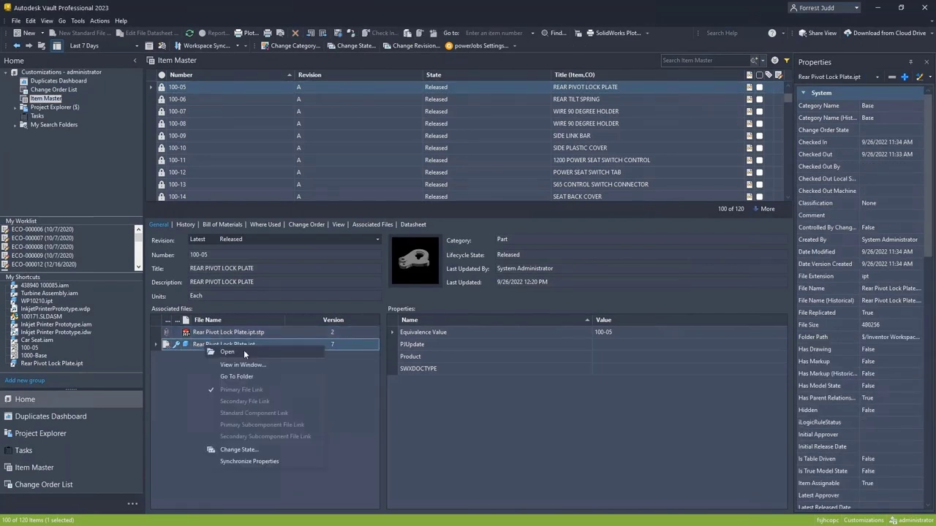
{"action": "left_click", "coordinate": [241, 376]}
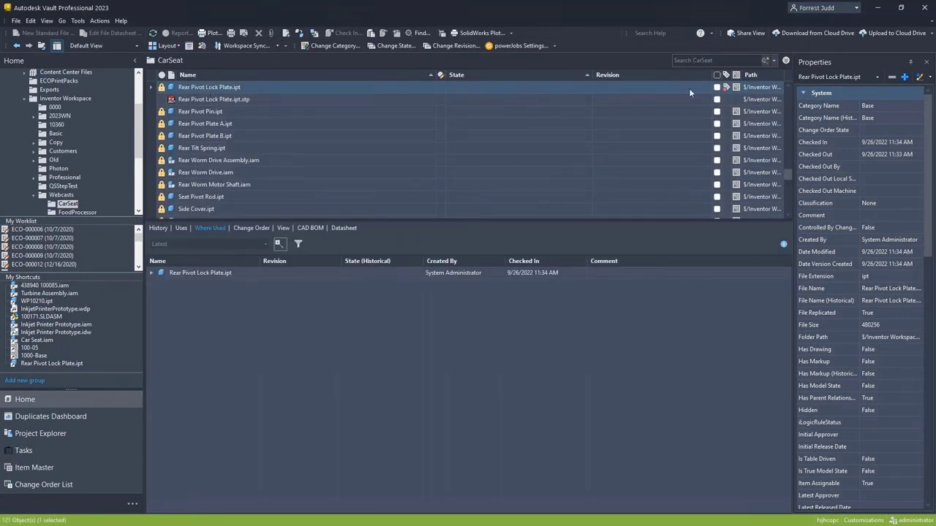
Open the part's item record, view its BOM, and change its state to Work in Progress
{"action": "left_click", "coordinate": [736, 87]}
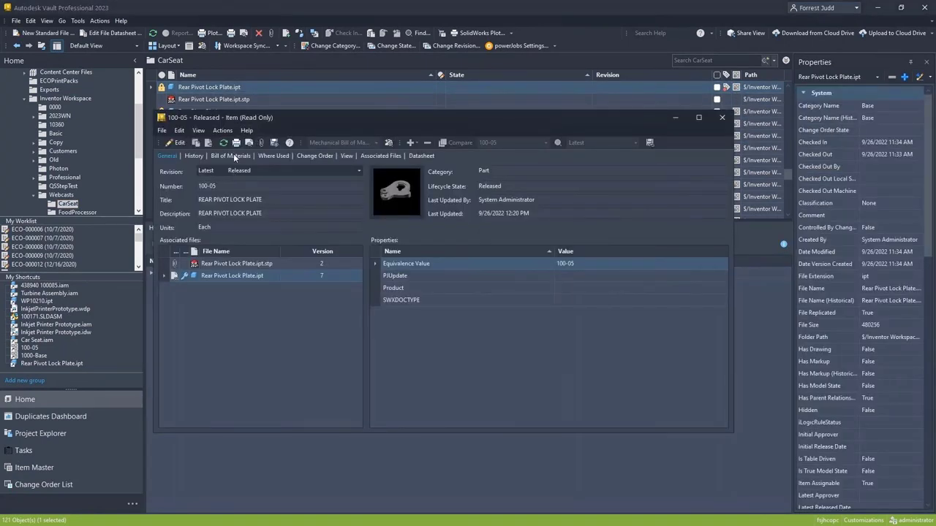
{"action": "left_click", "coordinate": [233, 155]}
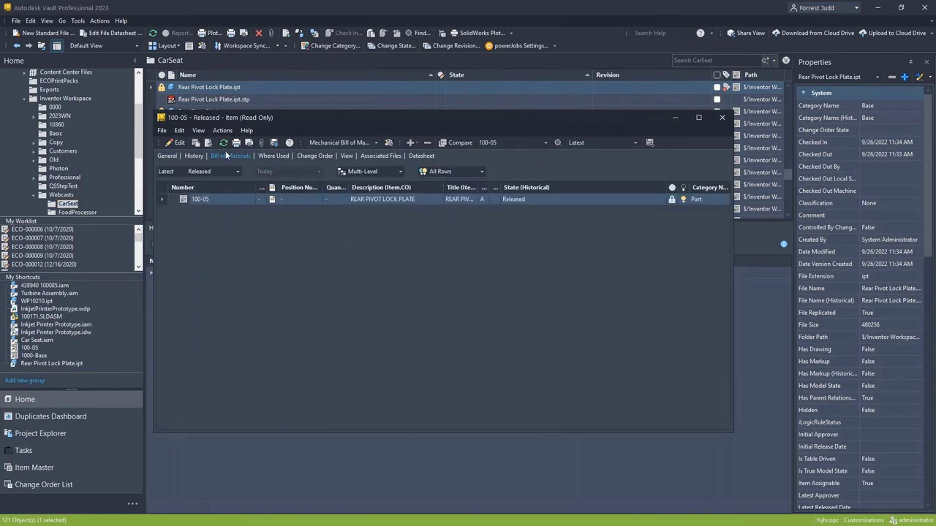
{"action": "left_click", "coordinate": [218, 133]}
{"action": "left_click", "coordinate": [231, 179]}
{"action": "left_click", "coordinate": [437, 136]}
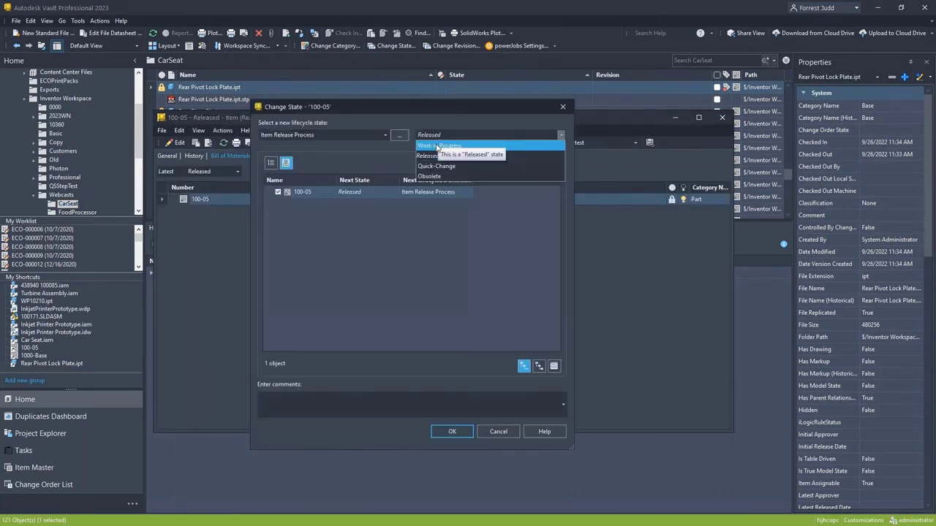
{"action": "left_click", "coordinate": [437, 149]}
{"action": "left_click", "coordinate": [458, 431]}
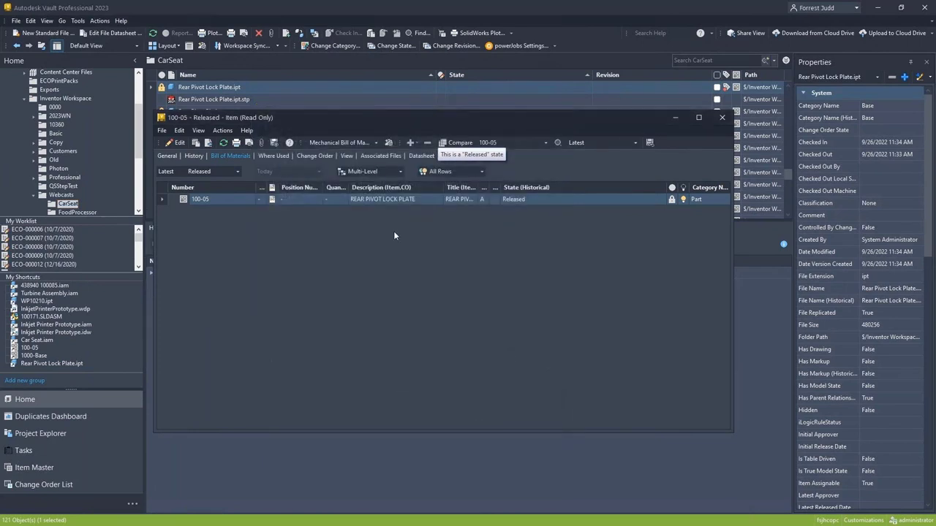
Check item 100-05's available revisions, then close the item window
{"action": "left_click", "coordinate": [175, 157]}
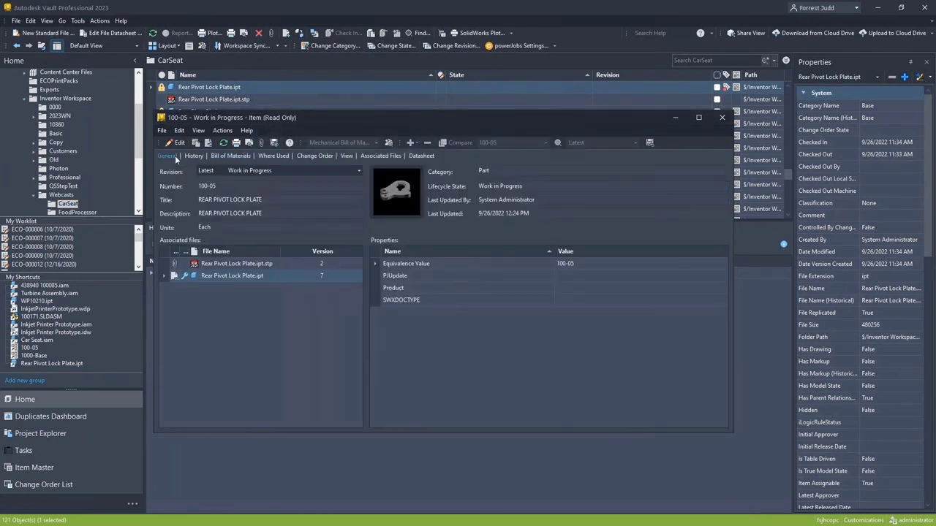
{"action": "left_click", "coordinate": [358, 171]}
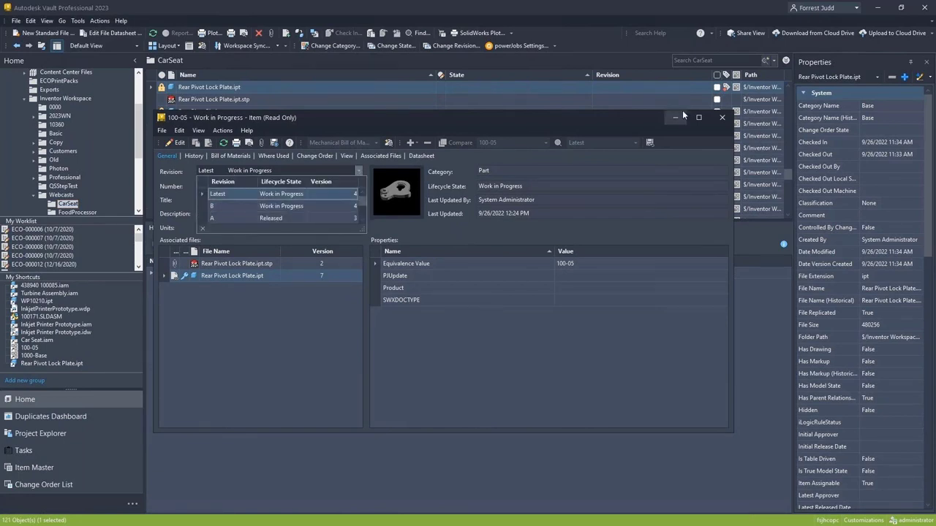
{"action": "left_click", "coordinate": [723, 117]}
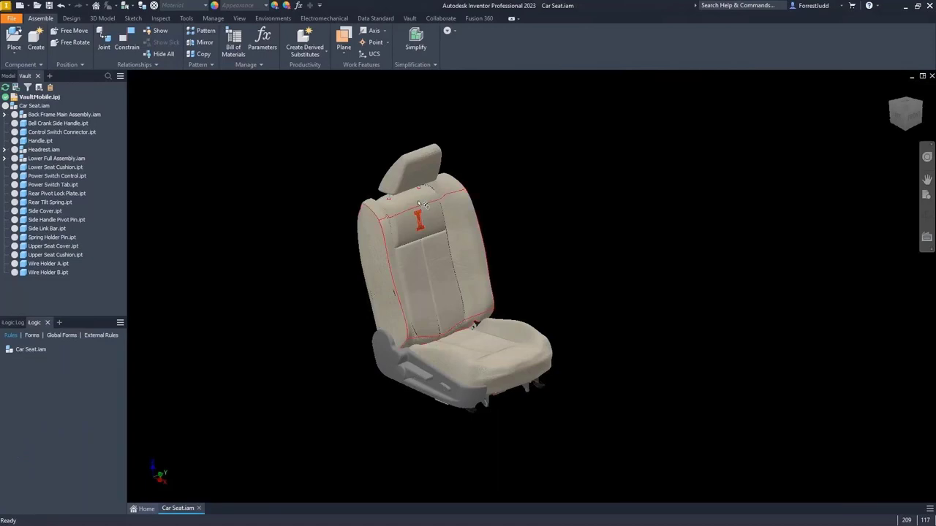
Close Car Seat.iam, then check out and open Rear Pivot Lock Plate.ipt from Vault, updating all properties
{"action": "left_click", "coordinate": [407, 18]}
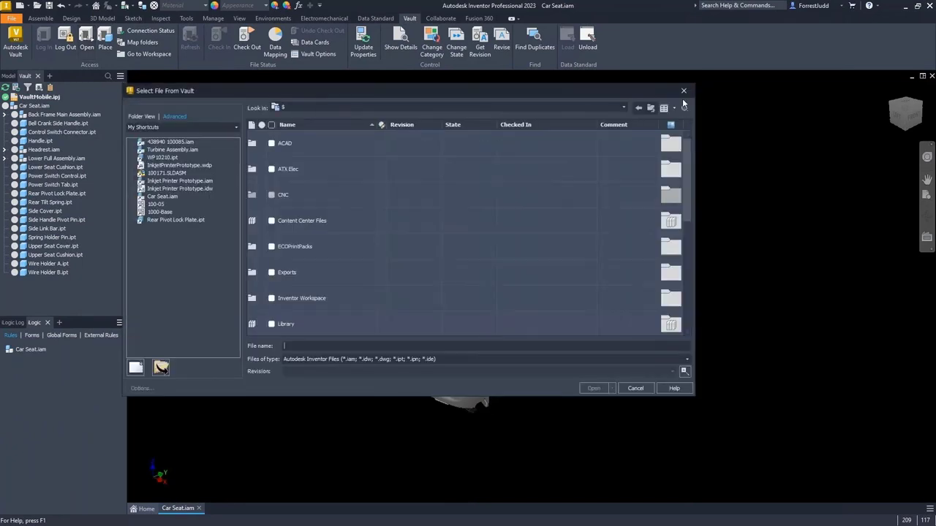
{"action": "left_click", "coordinate": [683, 91]}
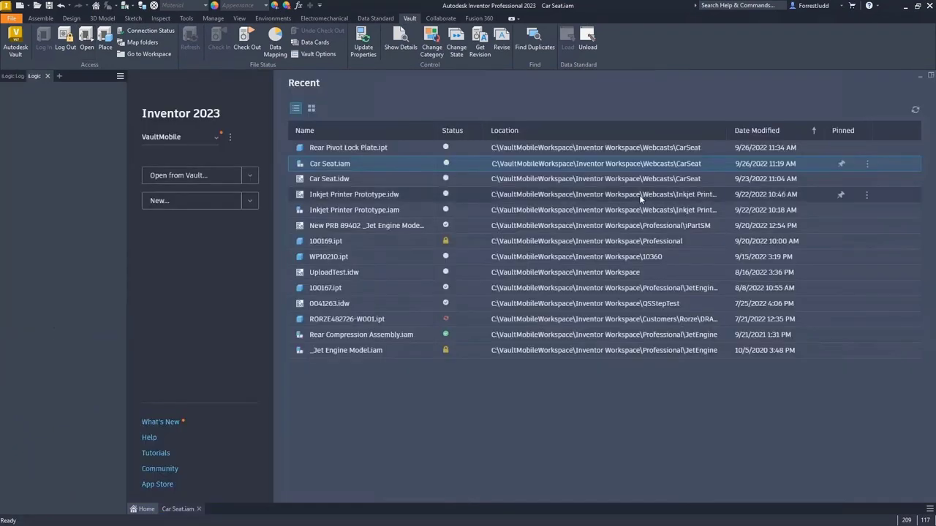
{"action": "left_click", "coordinate": [59, 19]}
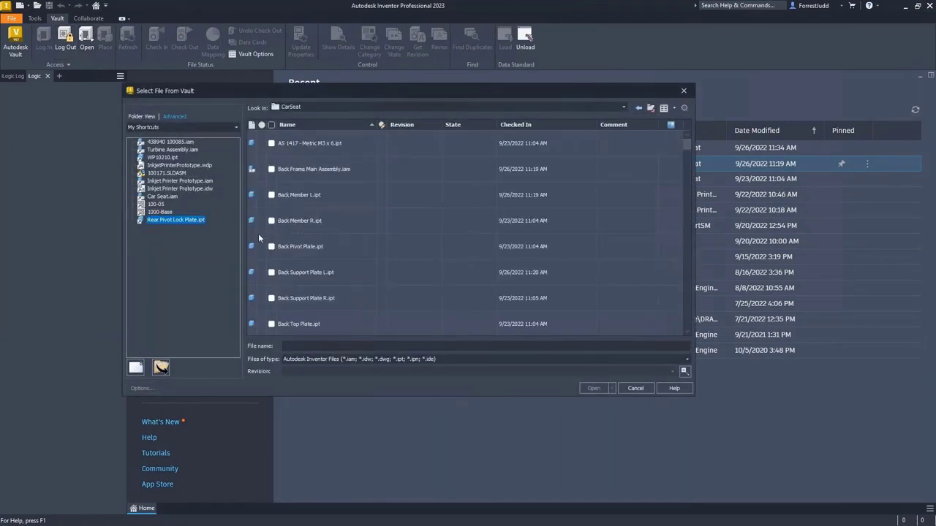
{"action": "left_click", "coordinate": [611, 388]}
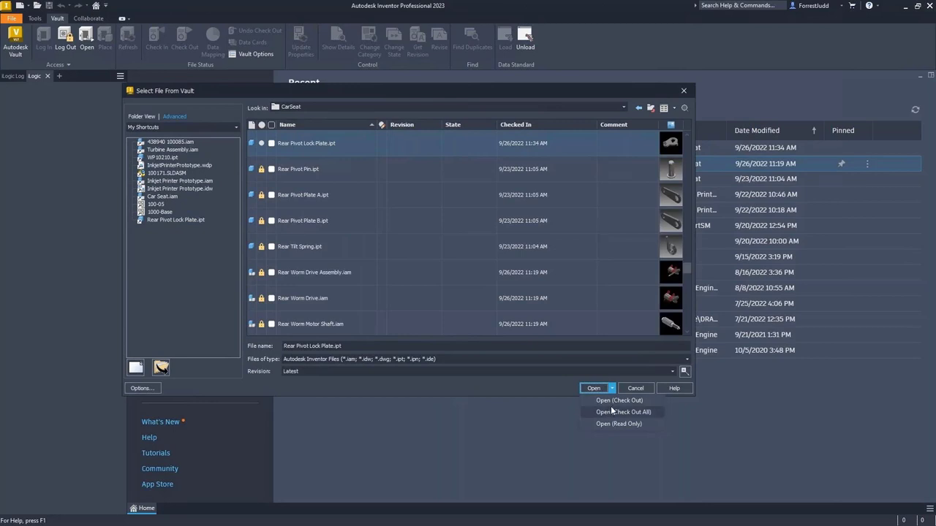
{"action": "left_click", "coordinate": [608, 402]}
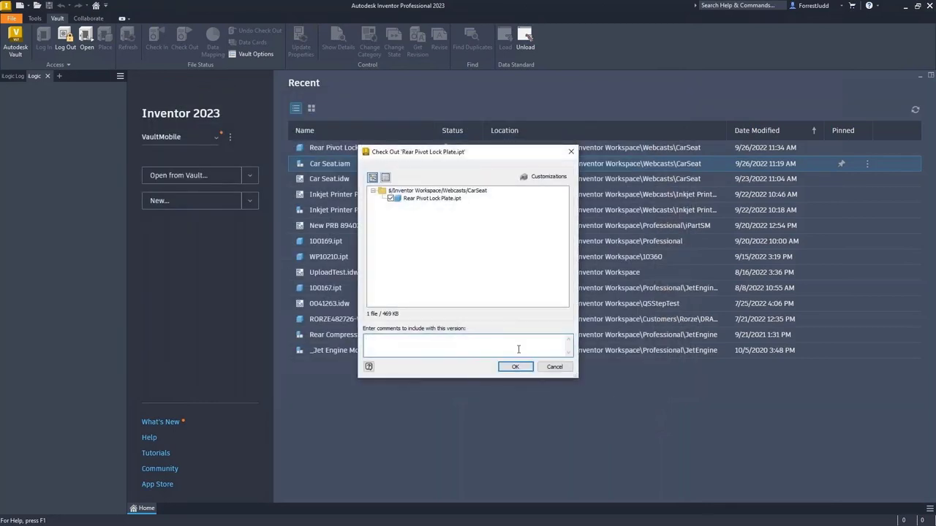
{"action": "left_click", "coordinate": [515, 366]}
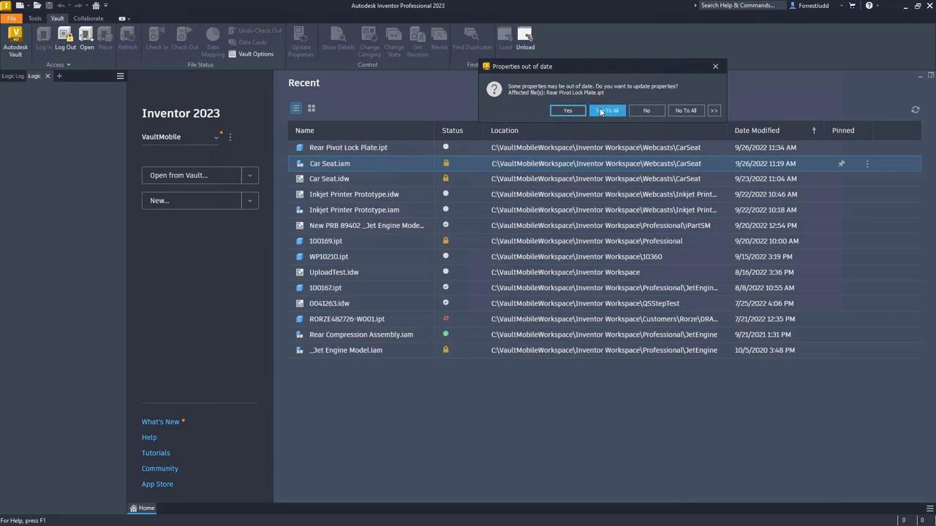
{"action": "left_click", "coordinate": [606, 110]}
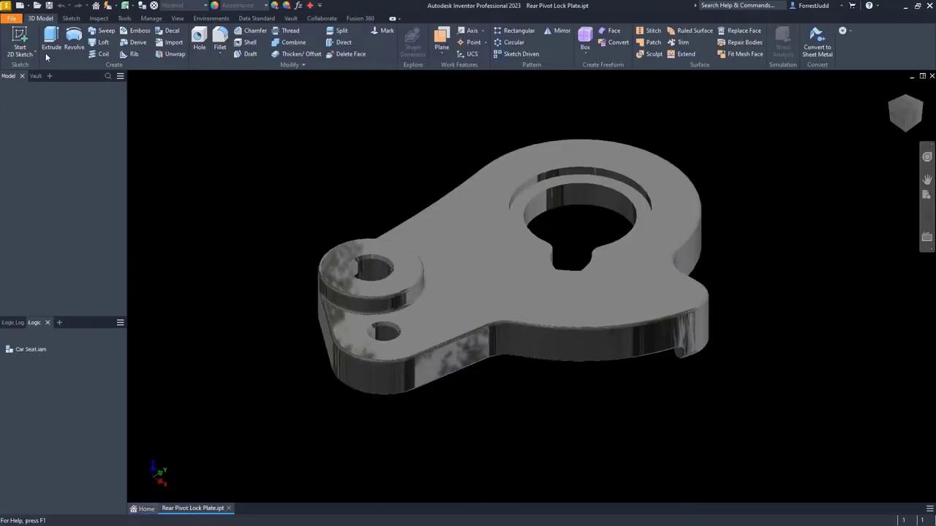
Review the part's iProperties Project tab, noting revision B
{"action": "left_click", "coordinate": [11, 21]}
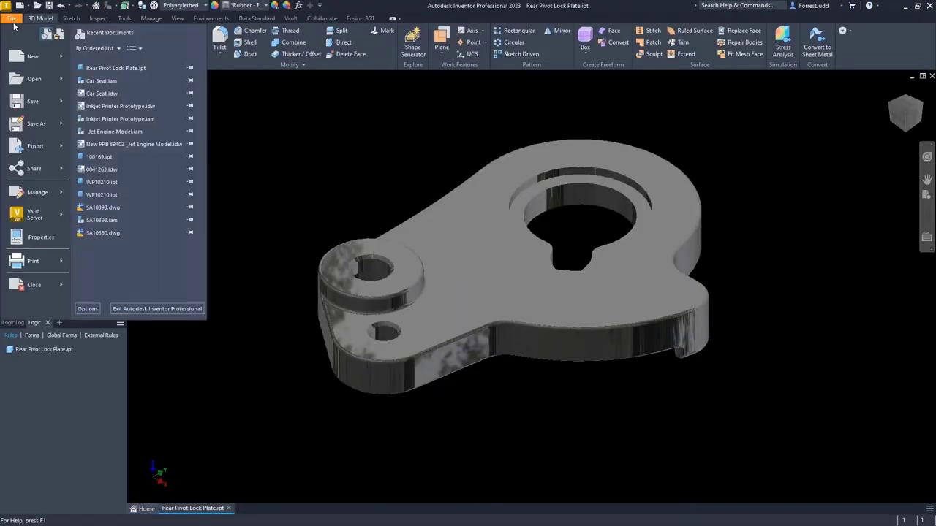
{"action": "key", "text": "Escape"}
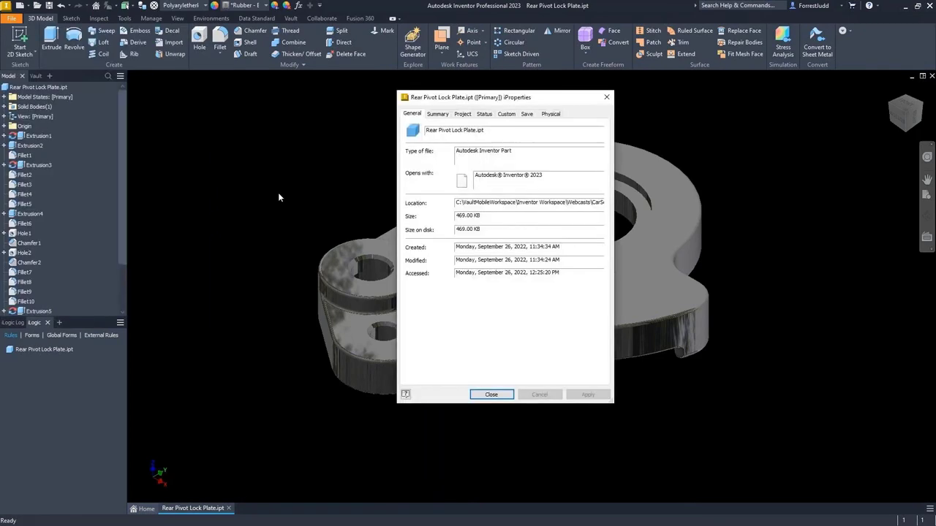
{"action": "left_click", "coordinate": [463, 114]}
{"action": "double_click", "coordinate": [480, 192]}
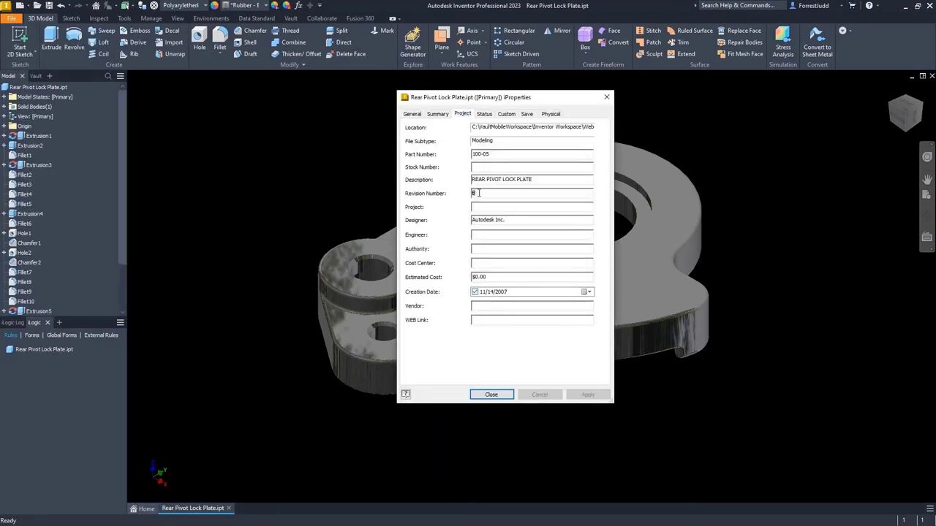
{"action": "left_click", "coordinate": [491, 395]}
Unsuppress Extrusion7 to restore the slot and save the part
{"action": "scroll", "coordinate": [54, 253], "scroll_direction": "down", "scroll_amount": 2}
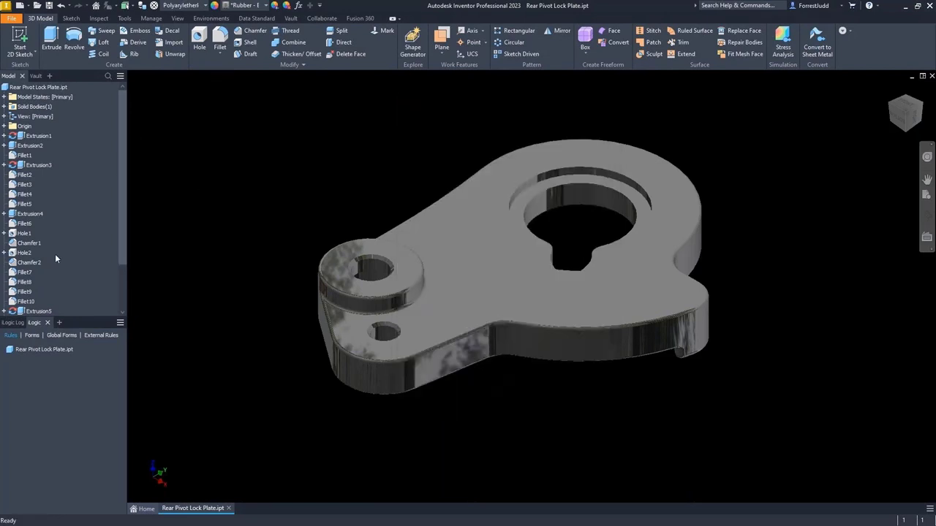
{"action": "left_click", "coordinate": [29, 302]}
{"action": "right_click", "coordinate": [31, 304]}
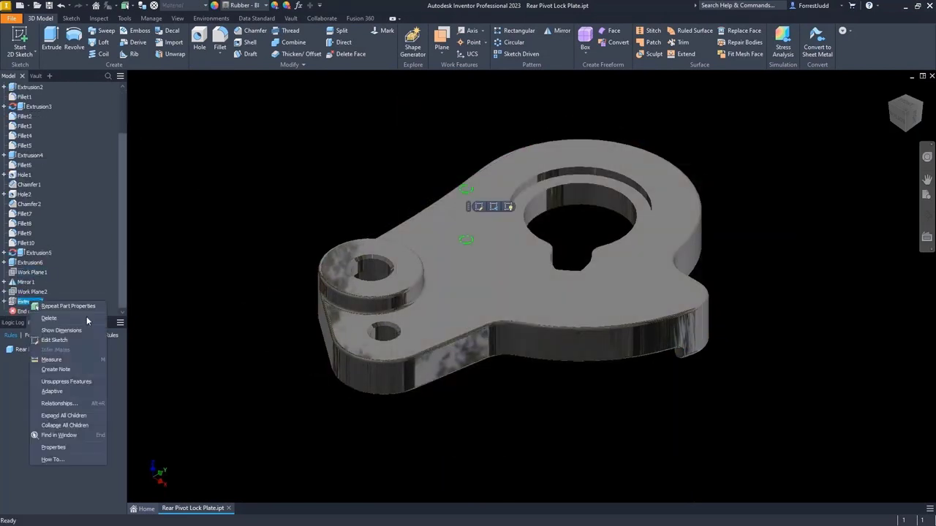
{"action": "left_click", "coordinate": [65, 383]}
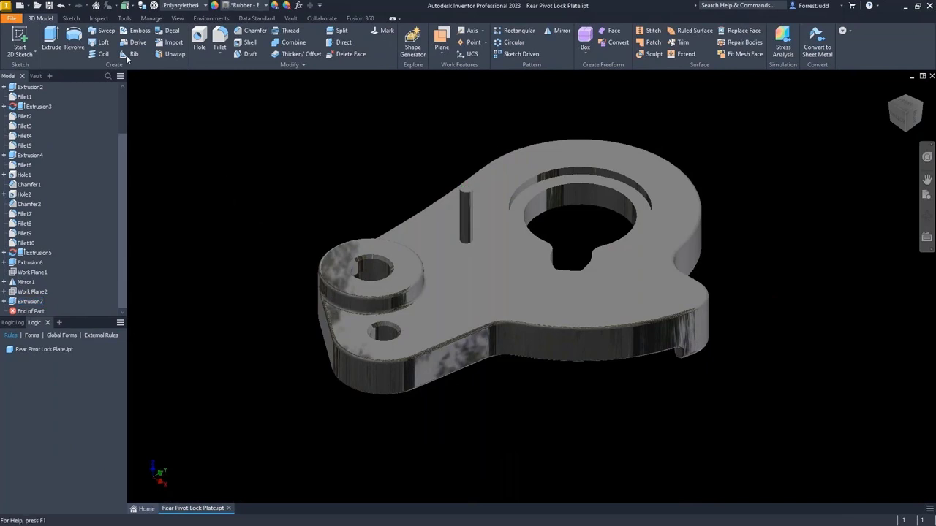
{"action": "left_click", "coordinate": [49, 6]}
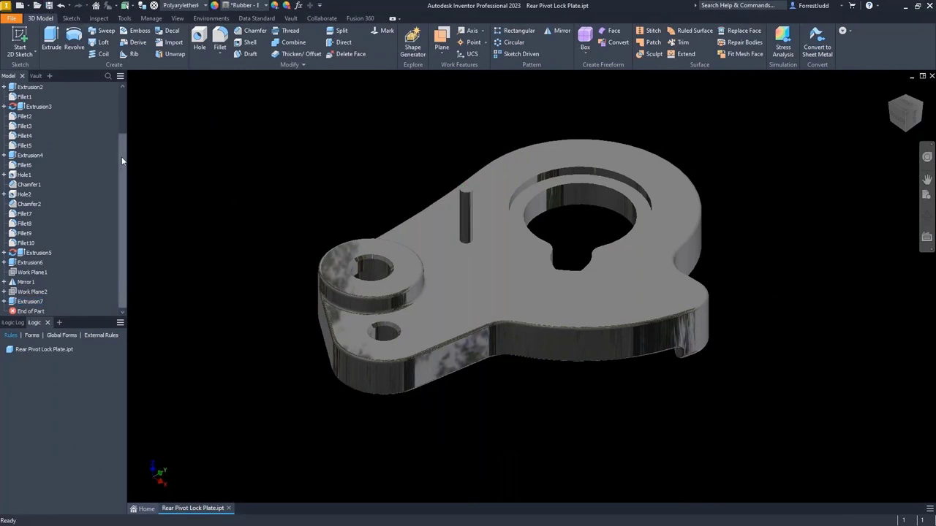
Check Rear Pivot Lock Plate.ipt into Vault and close the document
{"action": "left_click", "coordinate": [27, 76]}
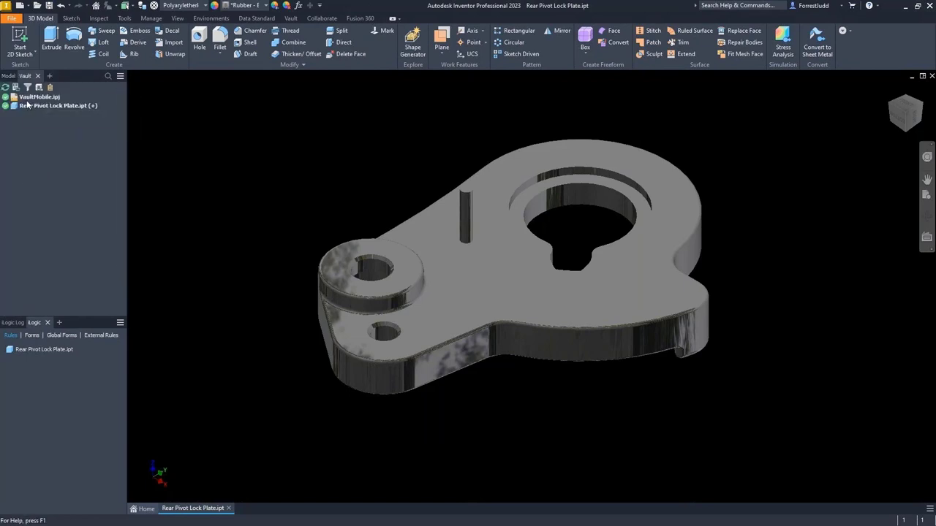
{"action": "right_click", "coordinate": [32, 108]}
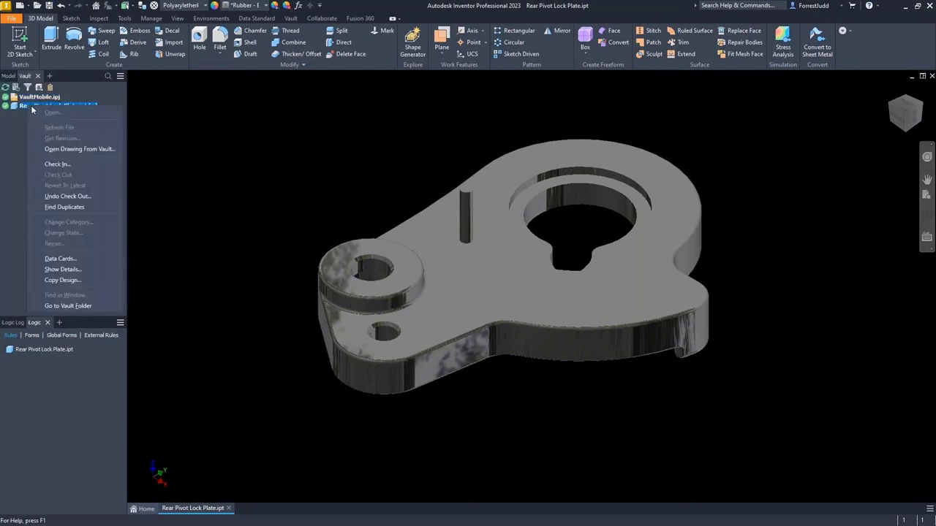
{"action": "left_click", "coordinate": [58, 164]}
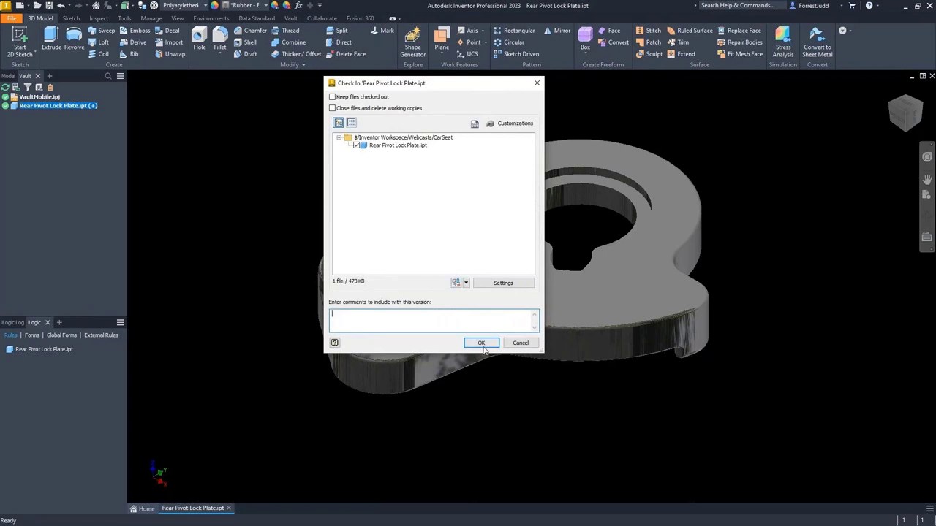
{"action": "left_click", "coordinate": [481, 343]}
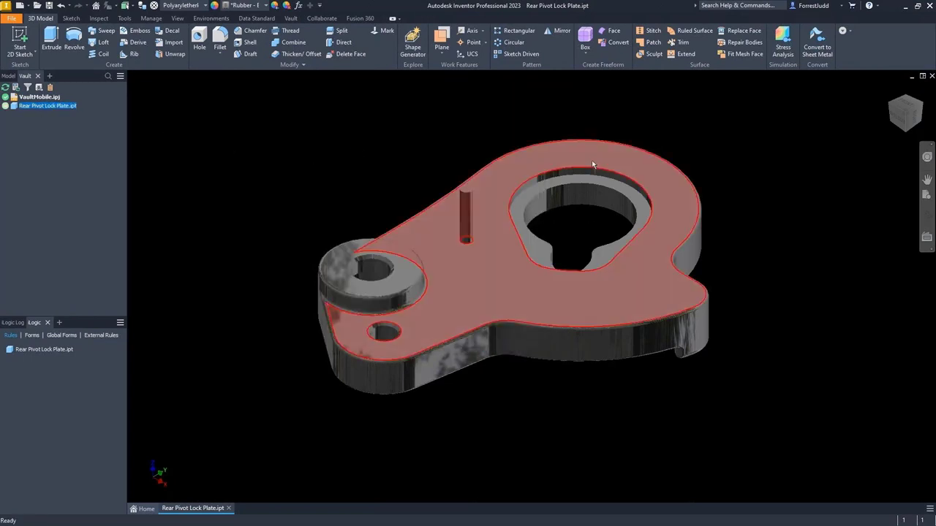
{"action": "key", "text": "ctrl+F4"}
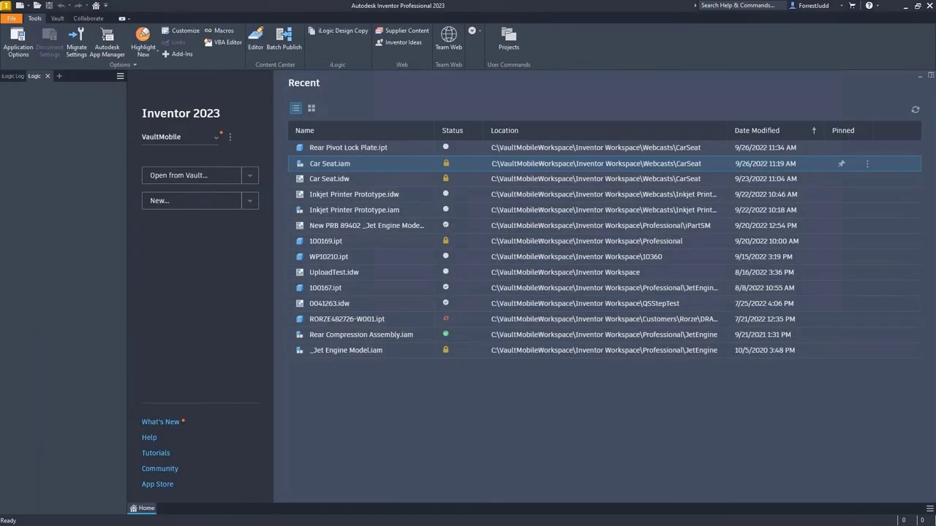
In Vault, select Rear Pivot Lock Plate.ipt in CarSeat and show item 100-05 in Item Master
{"action": "key", "text": "alt+Tab"}
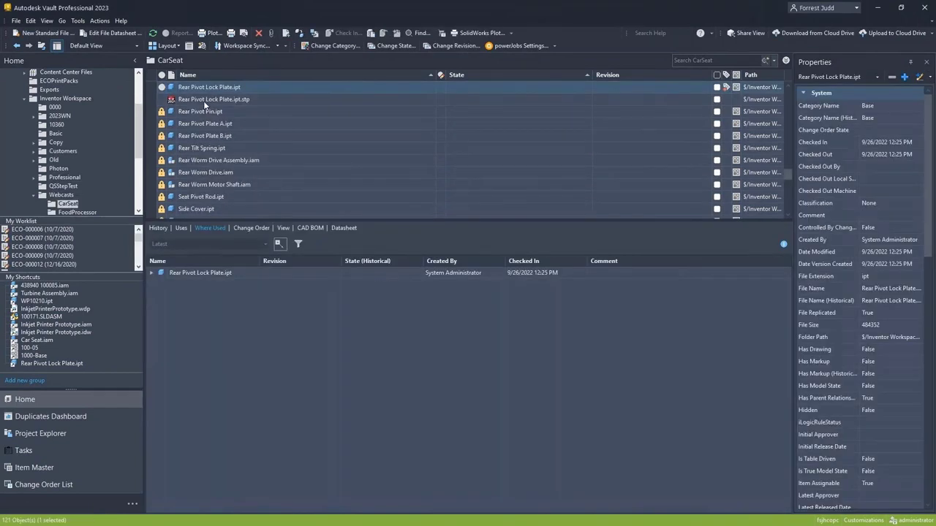
{"action": "left_click", "coordinate": [207, 87]}
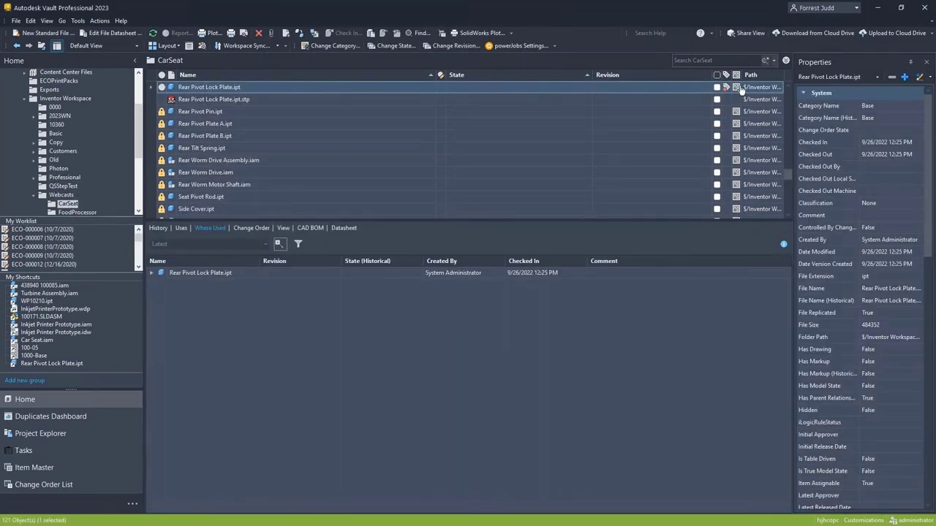
{"action": "left_click", "coordinate": [737, 87]}
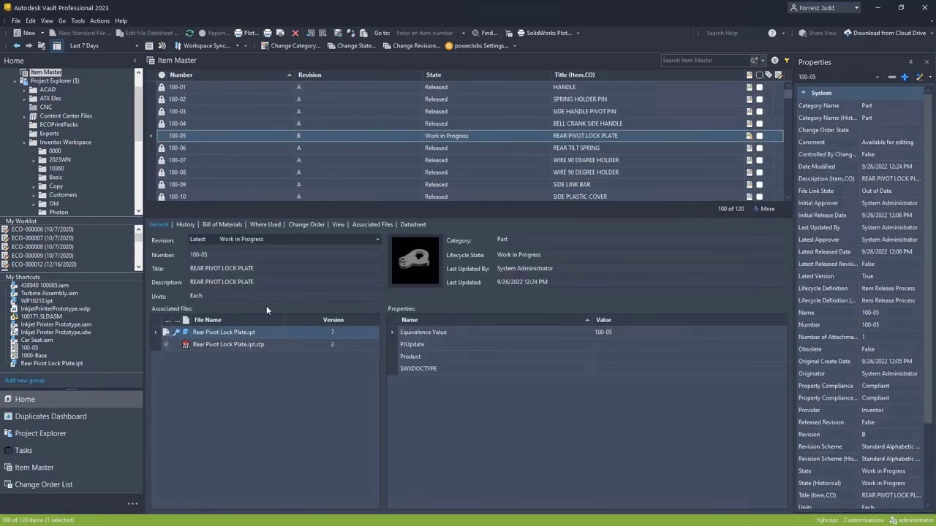
{"action": "right_click", "coordinate": [178, 136]}
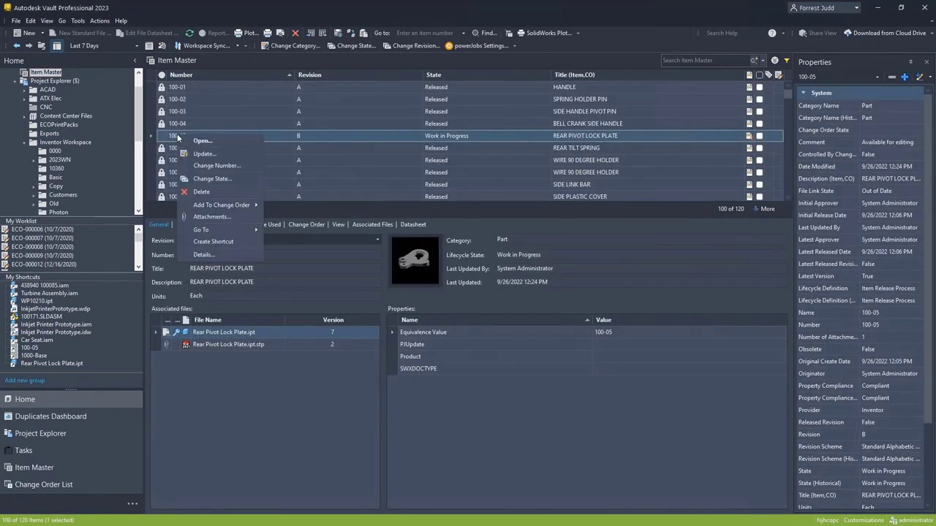
Attempt to change item 100-05's state to Released
{"action": "left_click", "coordinate": [218, 177]}
{"action": "left_click", "coordinate": [468, 135]}
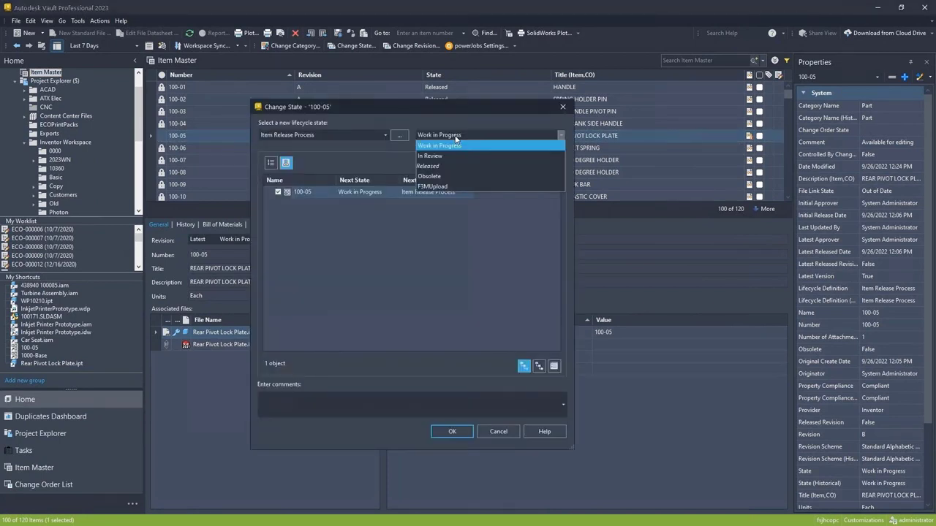
{"action": "left_click", "coordinate": [439, 166]}
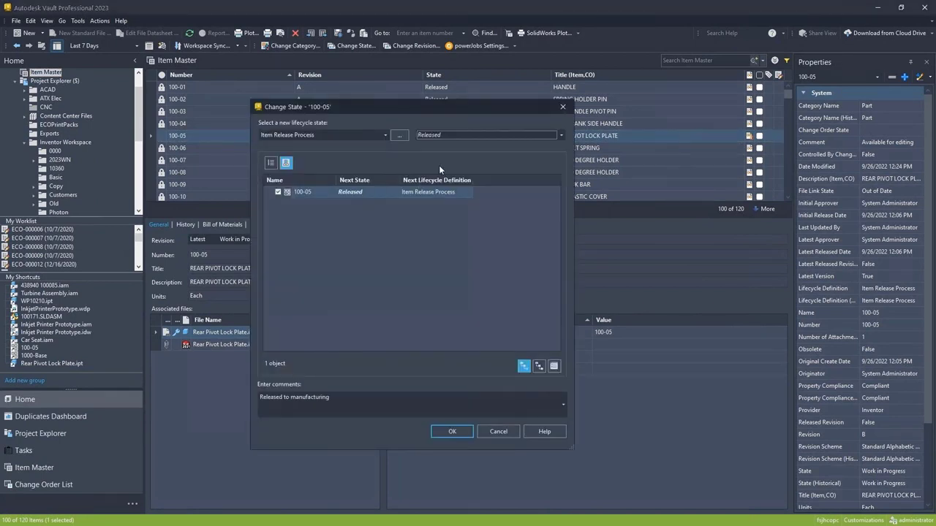
{"action": "left_click", "coordinate": [451, 432]}
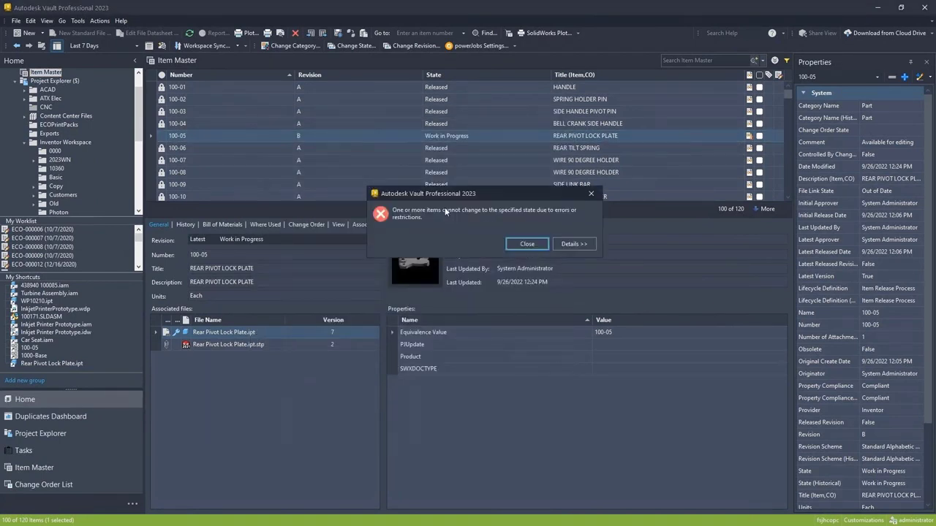
Review the out-of-date file error and update item 100-05 to the latest part version
{"action": "left_click", "coordinate": [574, 244]}
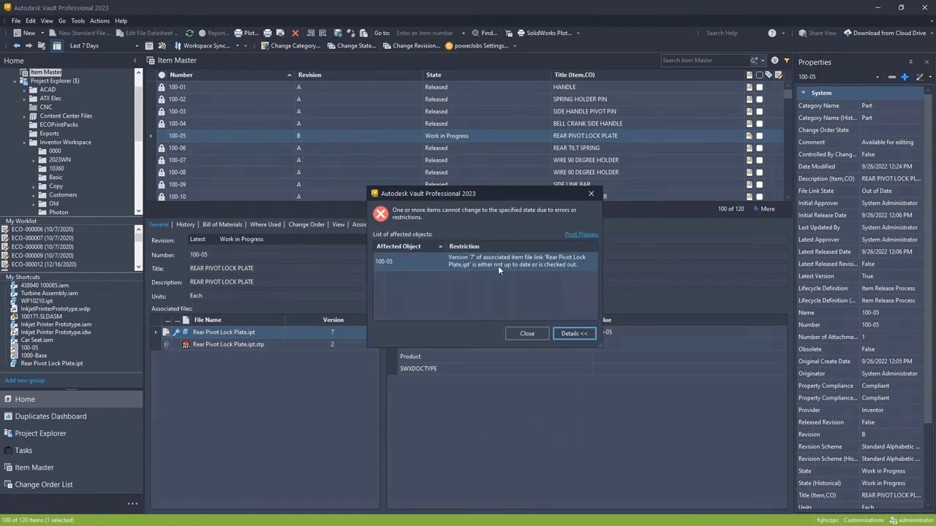
{"action": "left_click", "coordinate": [526, 333]}
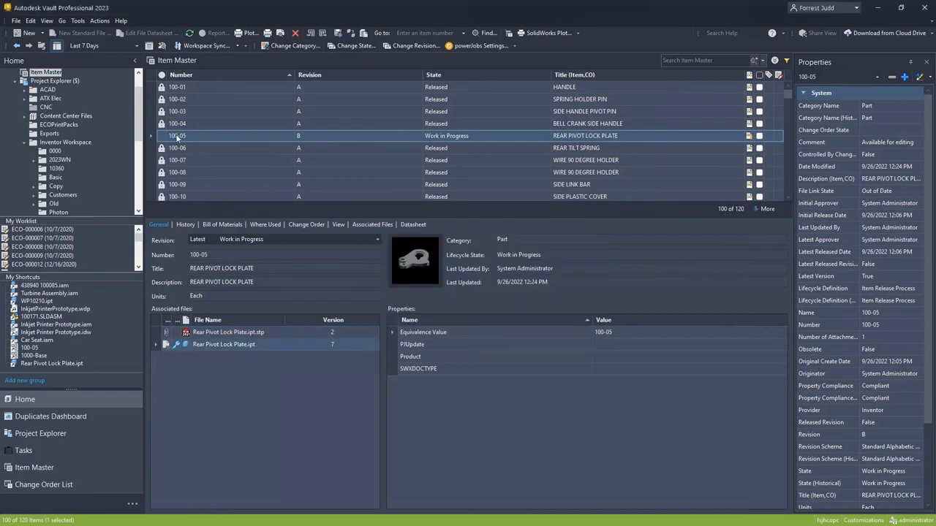
{"action": "left_click", "coordinate": [207, 151]}
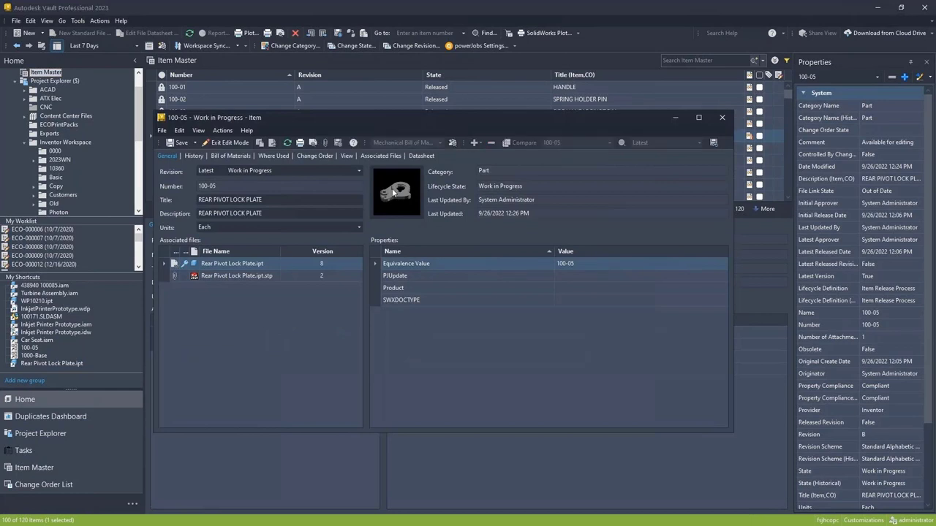
Save item 100-05's update and view its bill of materials in the item window
{"action": "left_click_drag", "start_coordinate": [402, 125], "coordinate": [431, 284]}
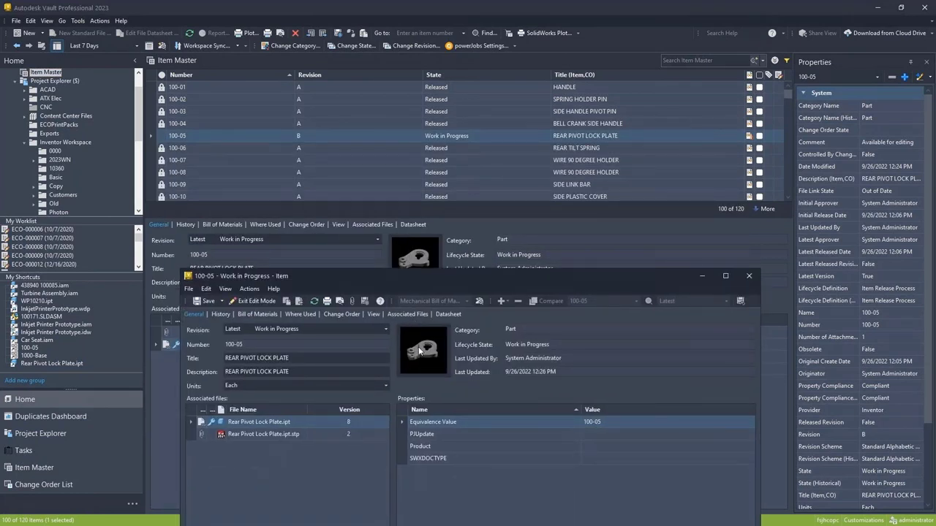
{"action": "left_click", "coordinate": [206, 301]}
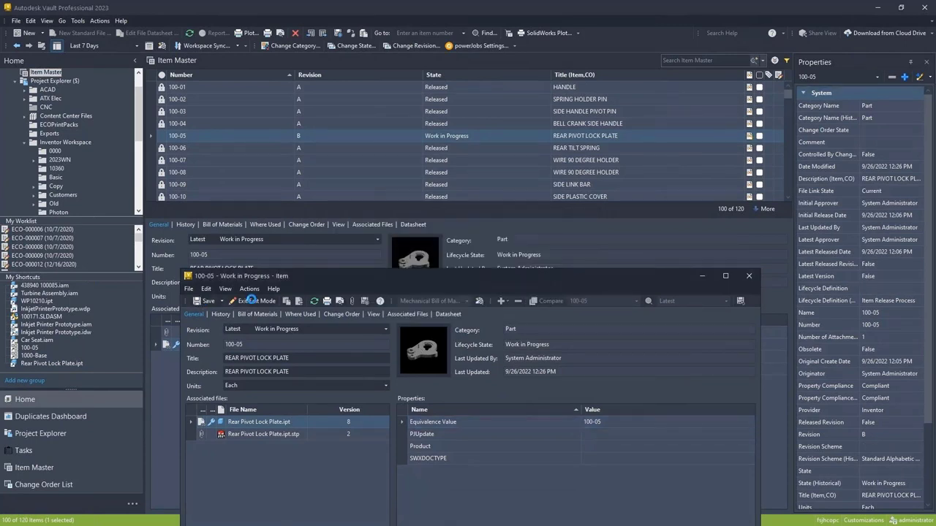
{"action": "left_click", "coordinate": [250, 301]}
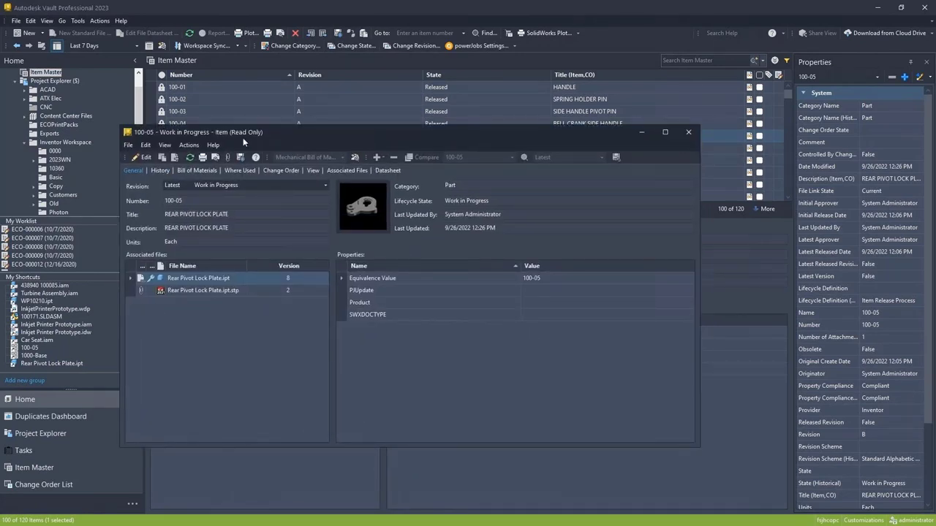
{"action": "left_click", "coordinate": [197, 171]}
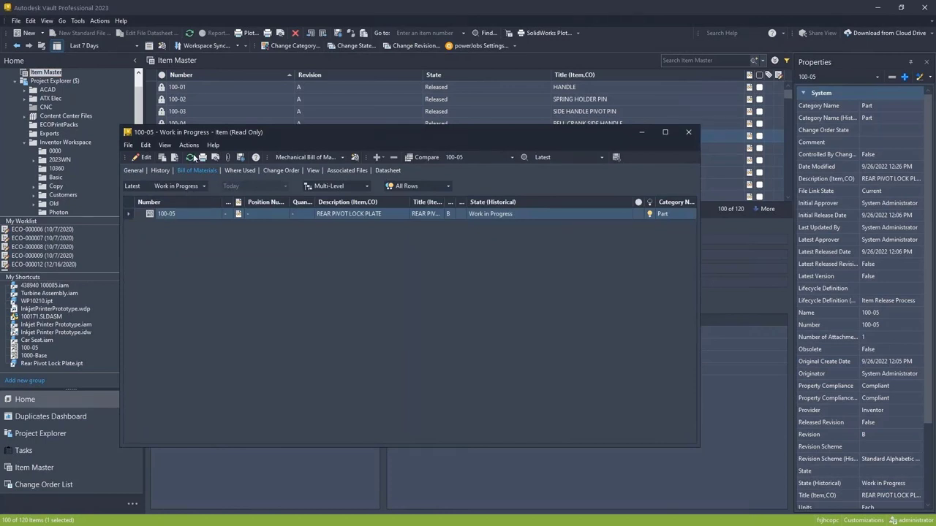
{"action": "left_click", "coordinate": [188, 145]}
Release item 100-05 with the comment 'Released to manufacturing' and close the item window
{"action": "left_click", "coordinate": [195, 195]}
{"action": "left_click", "coordinate": [429, 137]}
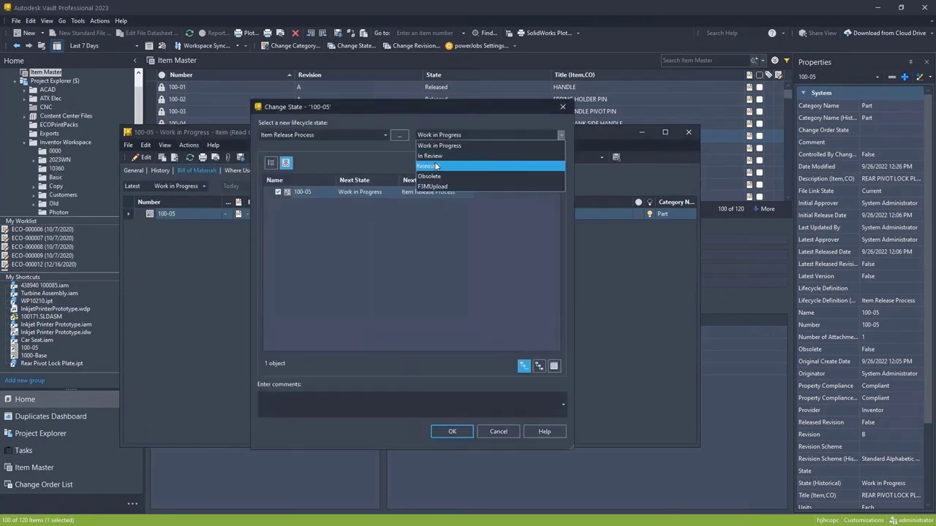
{"action": "left_click", "coordinate": [429, 166]}
{"action": "type", "text": "Released to manufacturing"}
{"action": "left_click", "coordinate": [452, 430]}
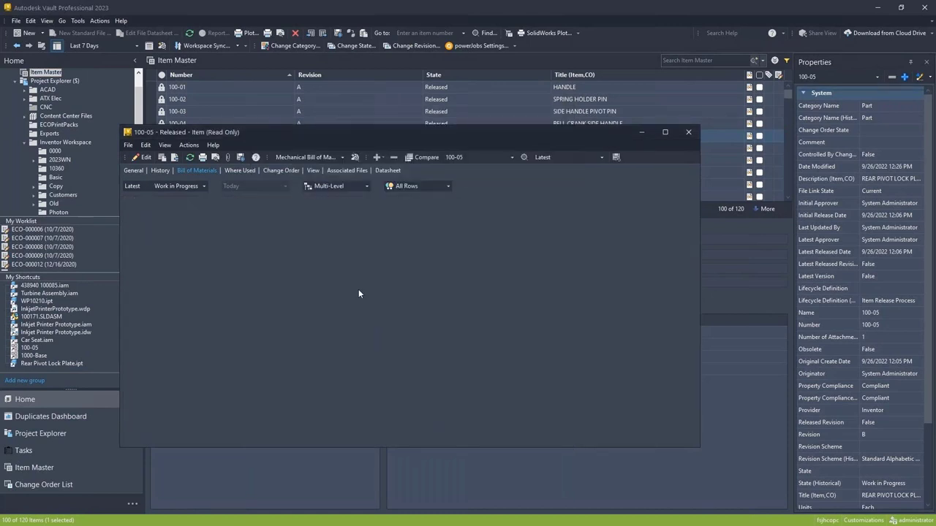
{"action": "left_click", "coordinate": [688, 132]}
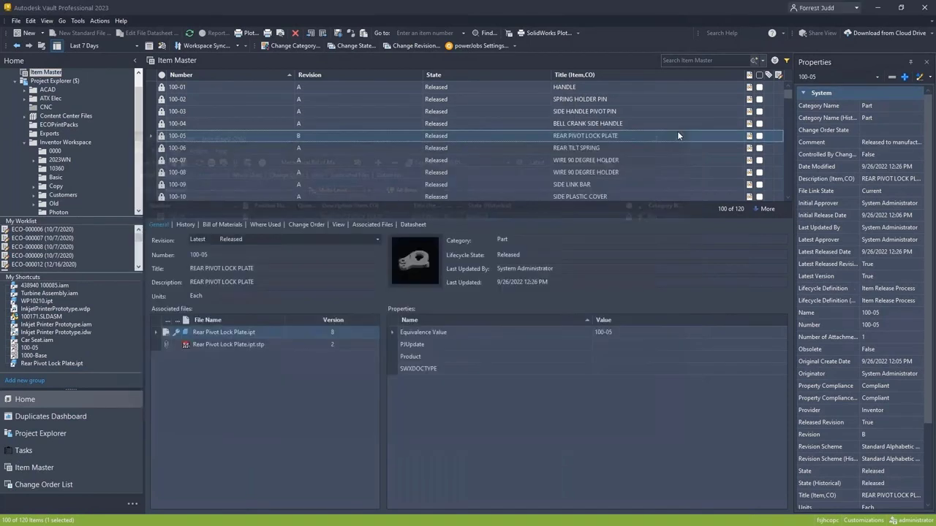
Inspect the item's processing job in the Job Queue, then close the queue
{"action": "left_click", "coordinate": [77, 21]}
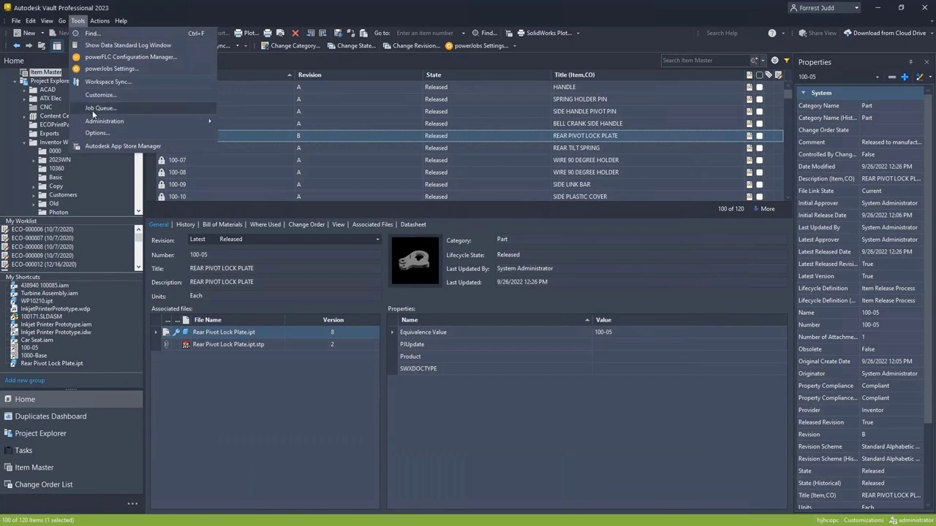
{"action": "left_click", "coordinate": [78, 21]}
{"action": "left_click", "coordinate": [309, 132]}
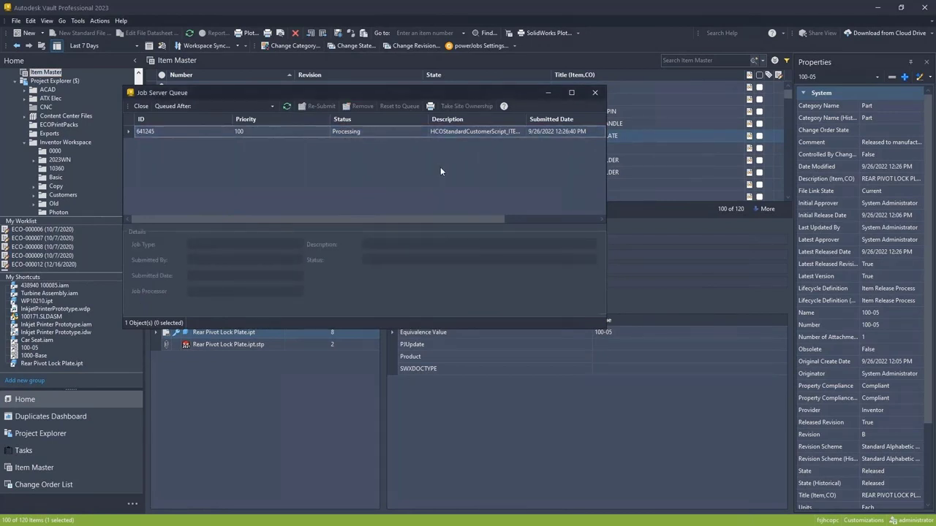
{"action": "left_click", "coordinate": [594, 92]}
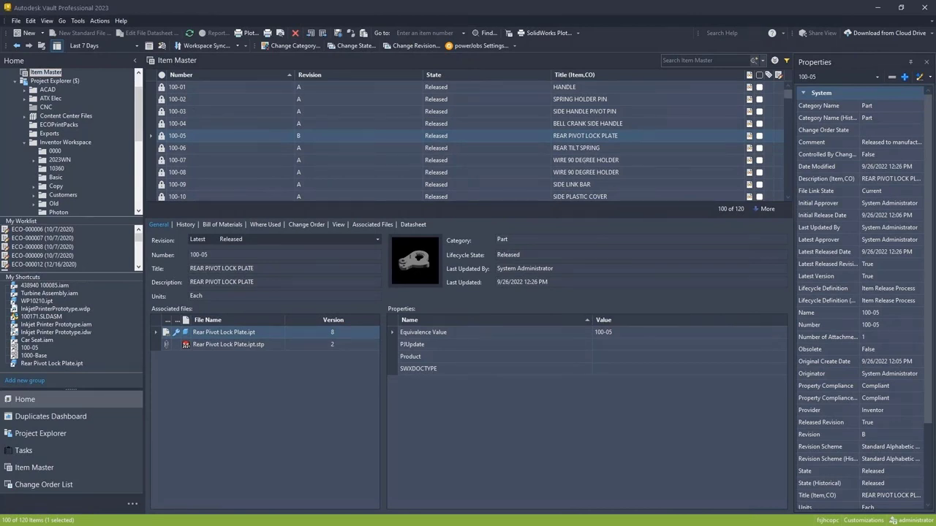
Select item 100-05 and its .stp file, then list its Where Used parents, selecting 1000-Base
{"action": "left_click", "coordinate": [182, 137]}
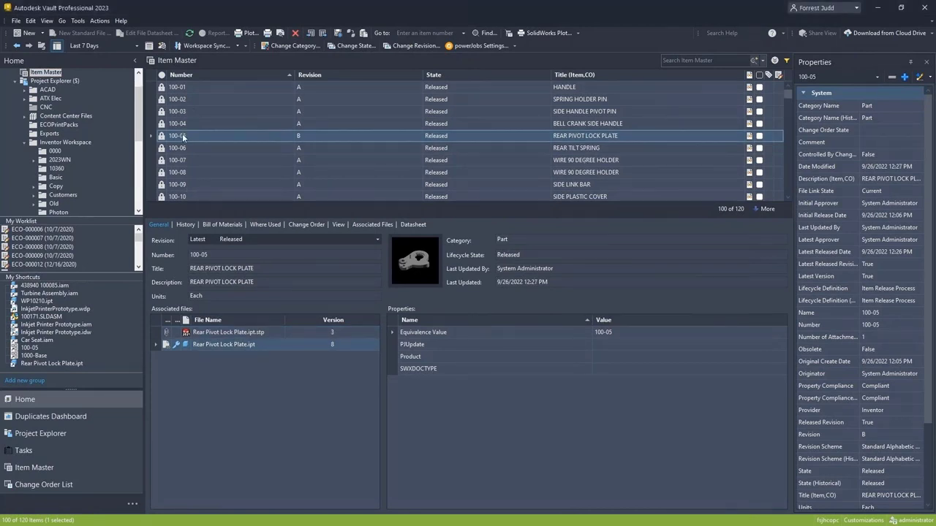
{"action": "left_click", "coordinate": [331, 333]}
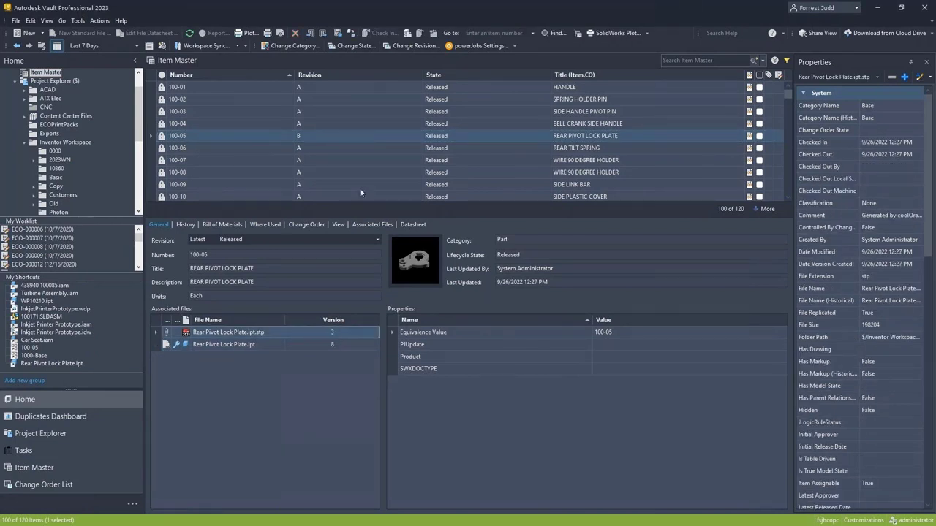
{"action": "left_click", "coordinate": [209, 225]}
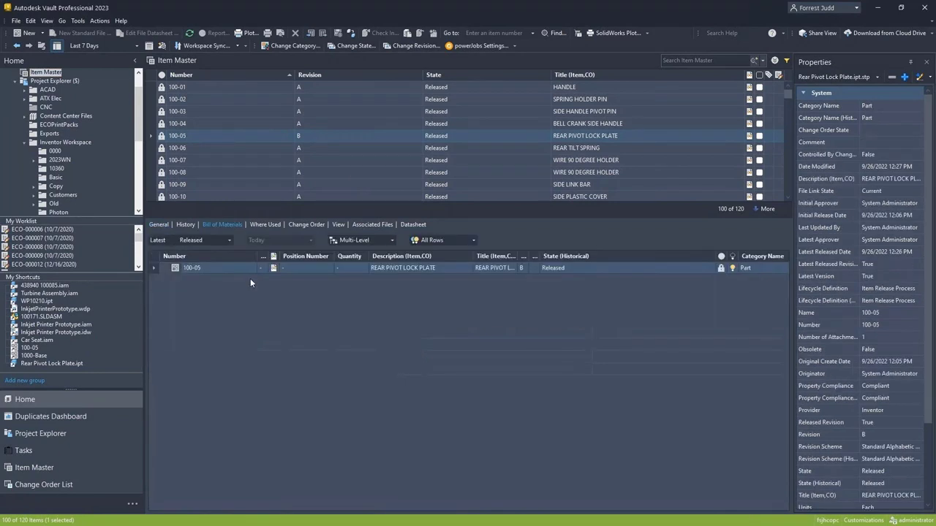
{"action": "left_click", "coordinate": [265, 225]}
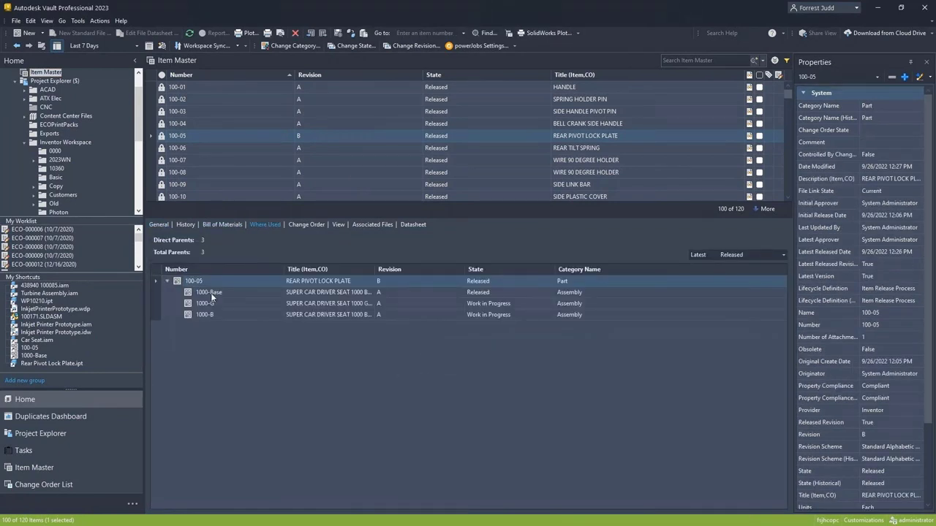
{"action": "left_click", "coordinate": [210, 293]}
{"action": "right_click", "coordinate": [208, 292]}
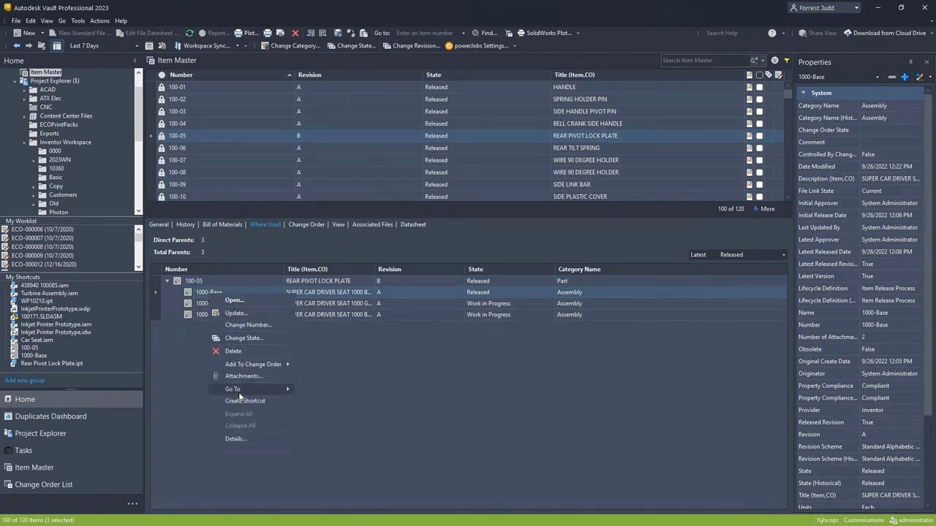
Go to item 1000-Base and view its bill of materials at revision A
{"action": "mouse_move", "coordinate": [241, 389]}
{"action": "left_click", "coordinate": [332, 413]}
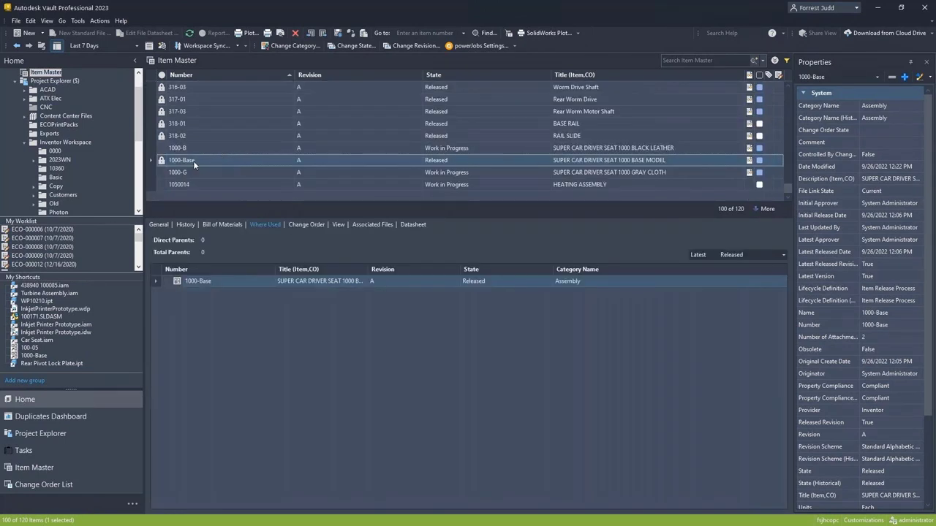
{"action": "left_click", "coordinate": [223, 224]}
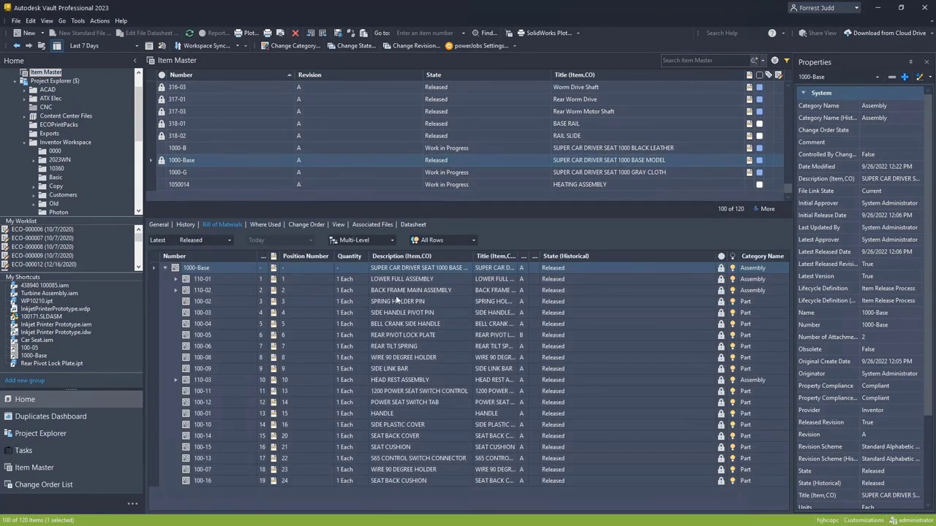
{"action": "left_click", "coordinate": [522, 337]}
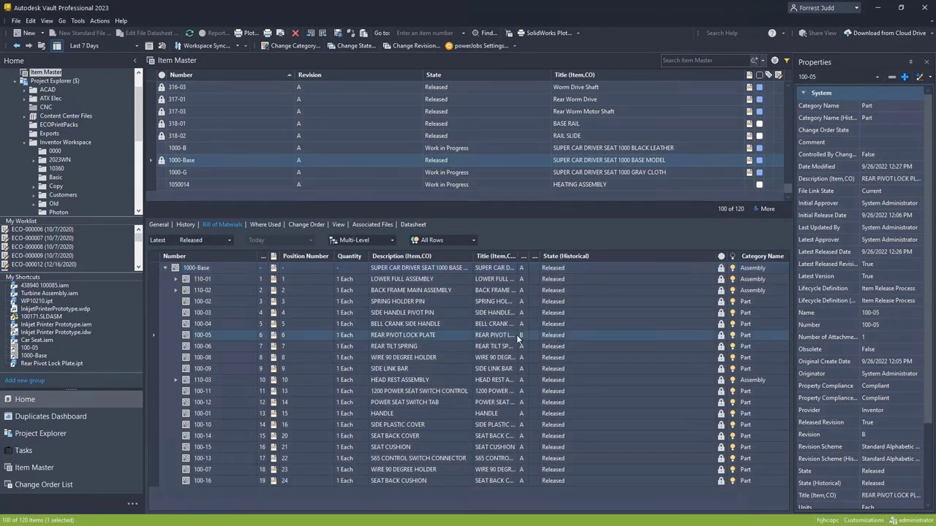
{"action": "left_click", "coordinate": [230, 239]}
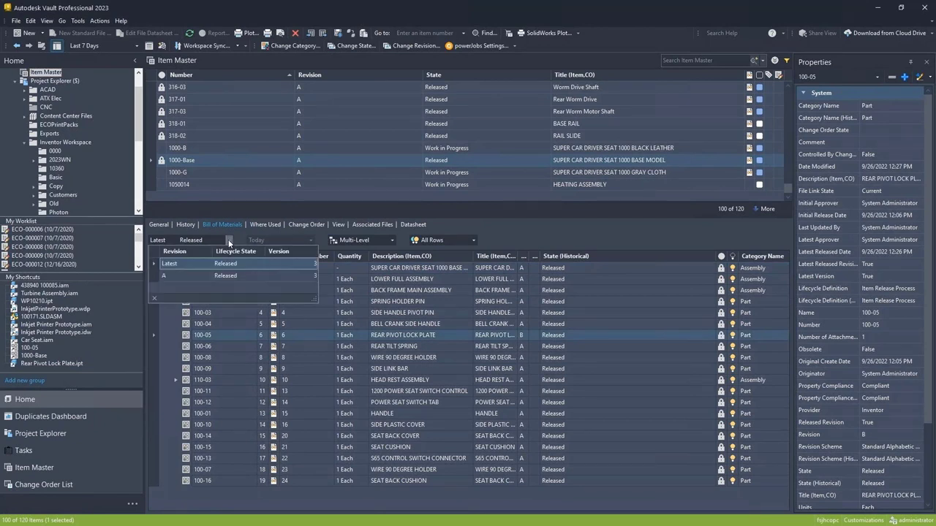
{"action": "left_click", "coordinate": [204, 276]}
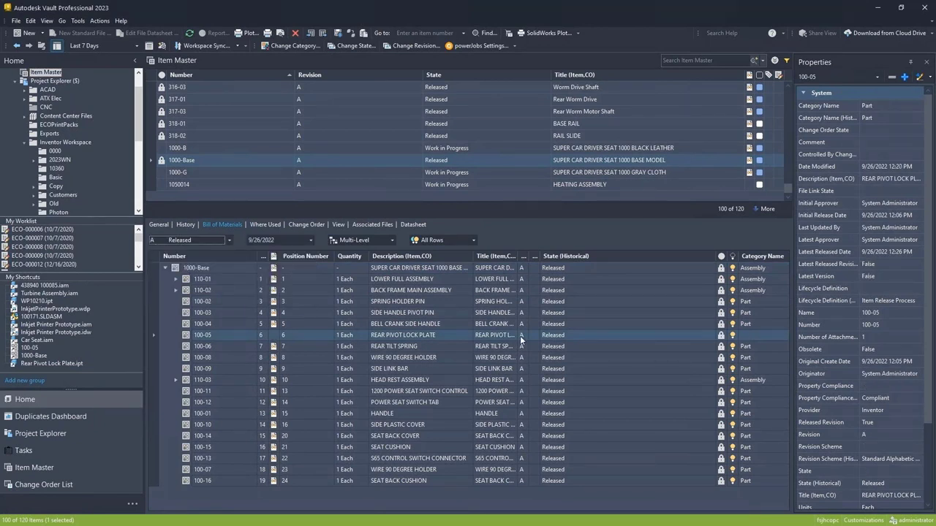
In the 1000-Base item window, compare the revision A BOM against Latest
{"action": "left_click", "coordinate": [187, 161]}
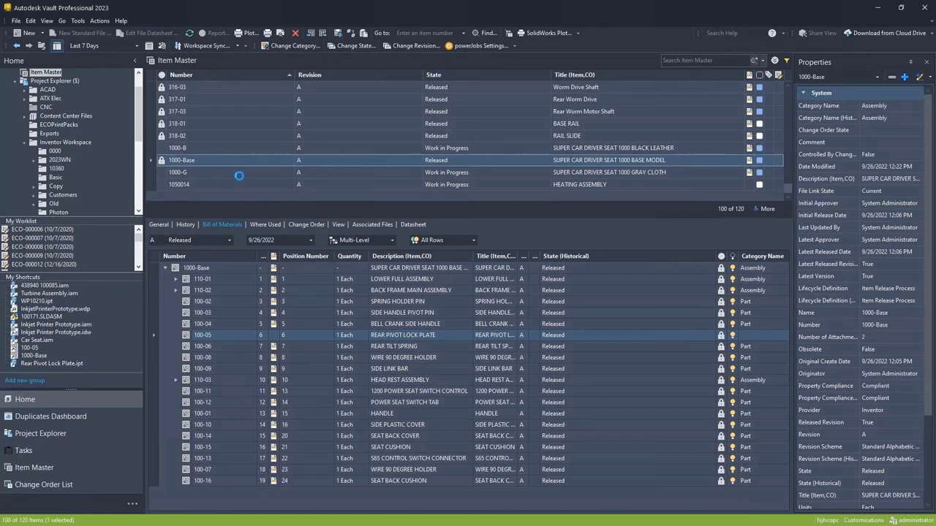
{"action": "left_click", "coordinate": [208, 171]}
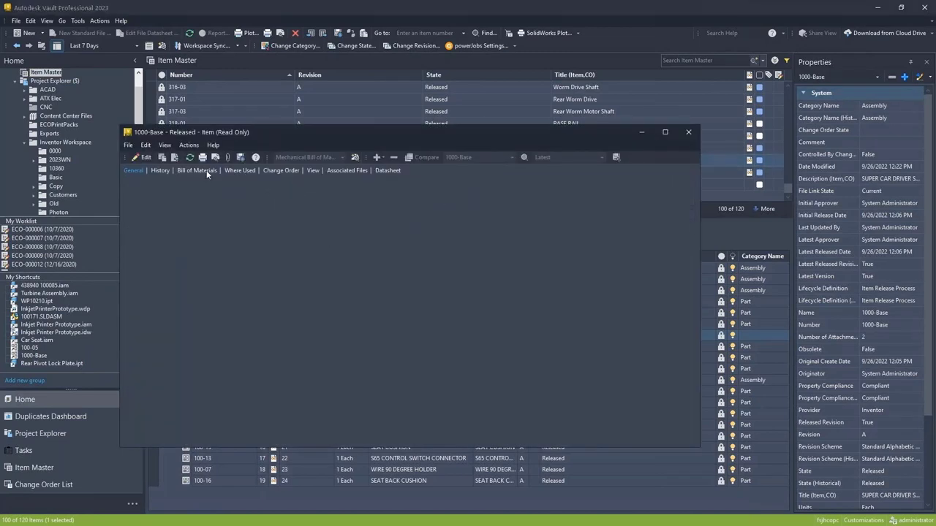
{"action": "left_click", "coordinate": [602, 157]}
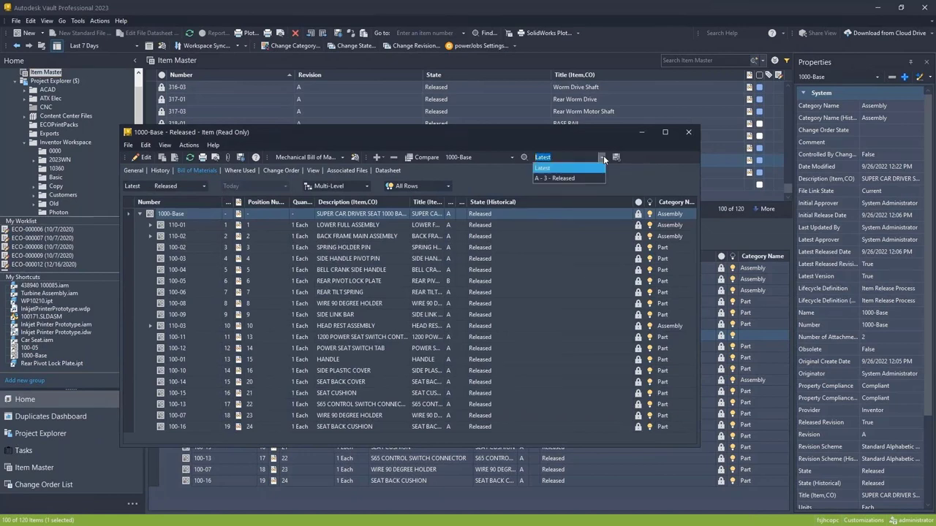
{"action": "left_click", "coordinate": [602, 157]}
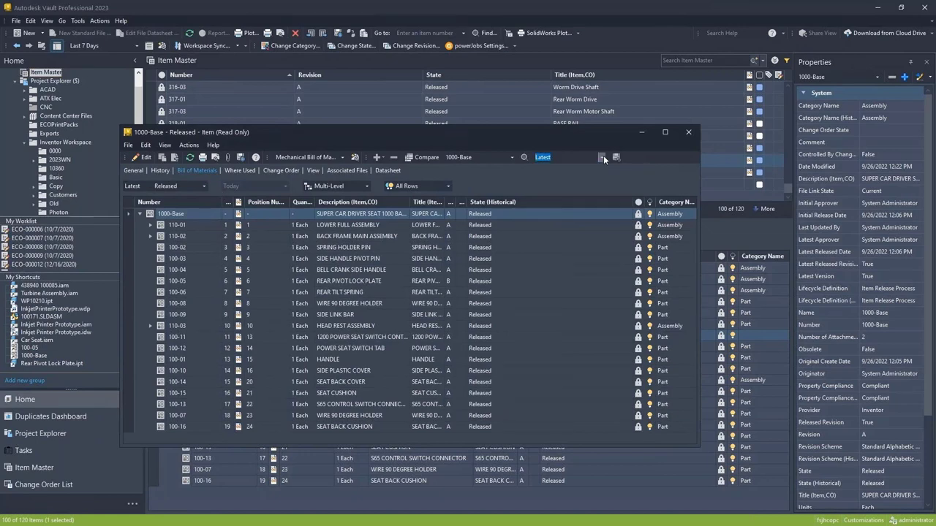
{"action": "left_click", "coordinate": [204, 186]}
{"action": "left_click", "coordinate": [179, 222]}
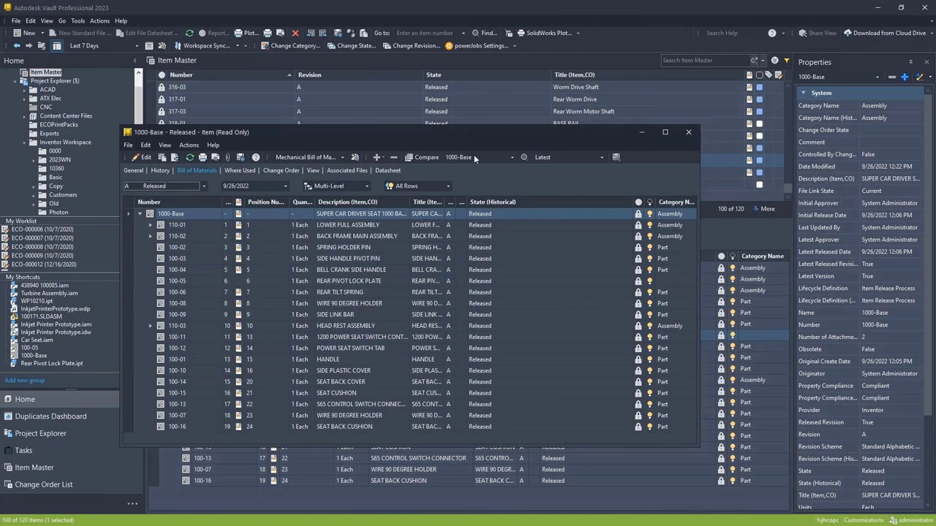
{"action": "left_click", "coordinate": [426, 157]}
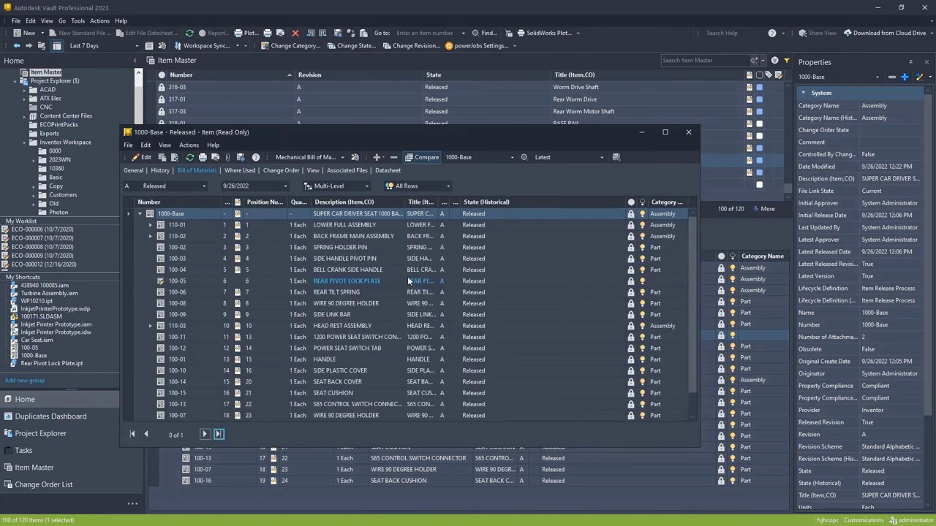
Rotate the seat motor assembly slightly and check the Window menu
{"action": "mouse_move", "coordinate": [398, 282]}
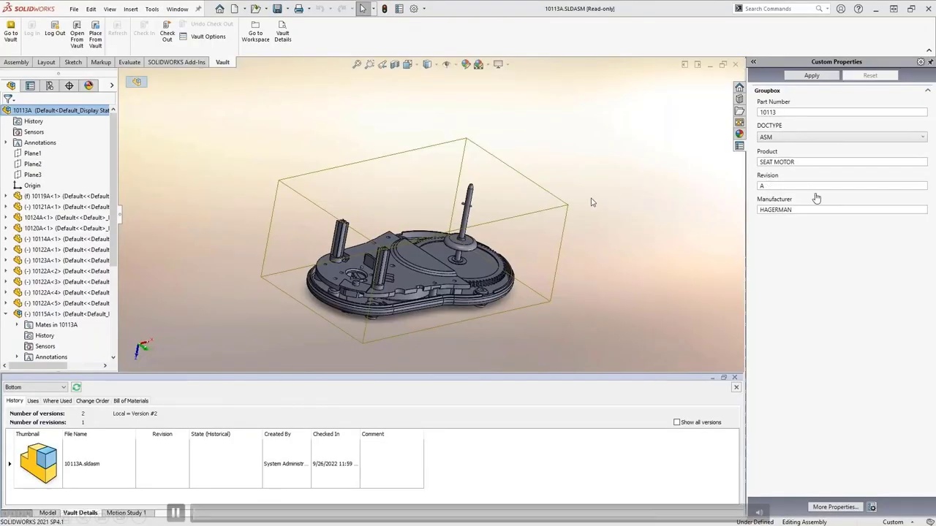
{"action": "middle_click_drag", "start_coordinate": [435, 193], "coordinate": [434, 174]}
{"action": "left_click", "coordinate": [177, 8]}
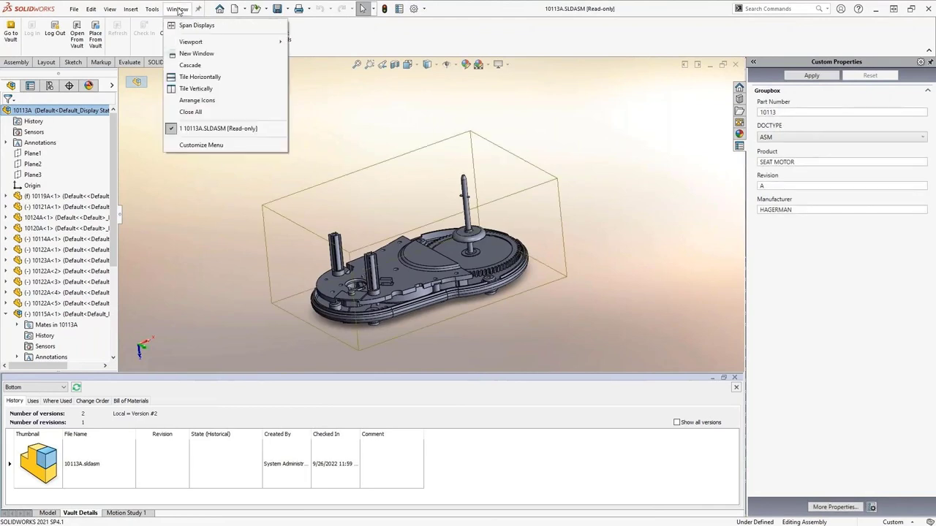
{"action": "left_click", "coordinate": [210, 214]}
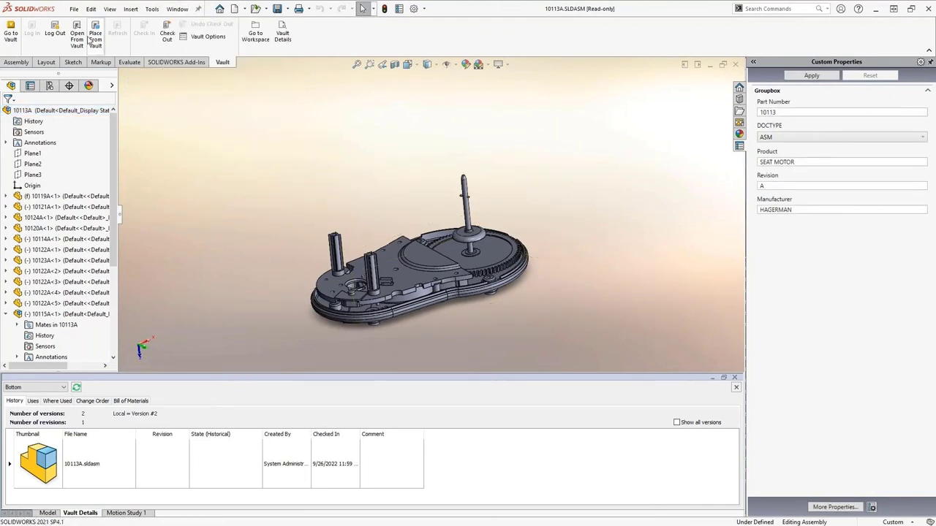
Open the 10113A.SLDDRW drawing read-only
{"action": "left_click", "coordinate": [255, 9]}
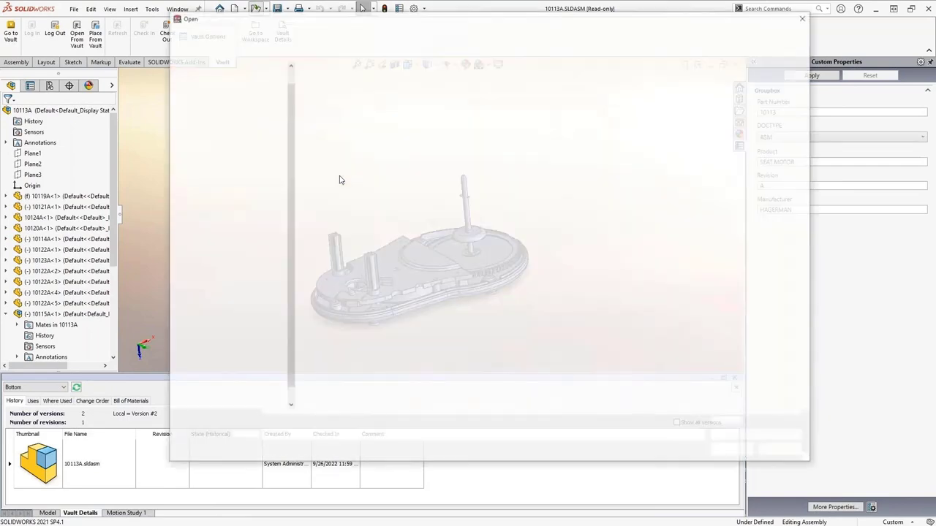
{"action": "left_click", "coordinate": [335, 122]}
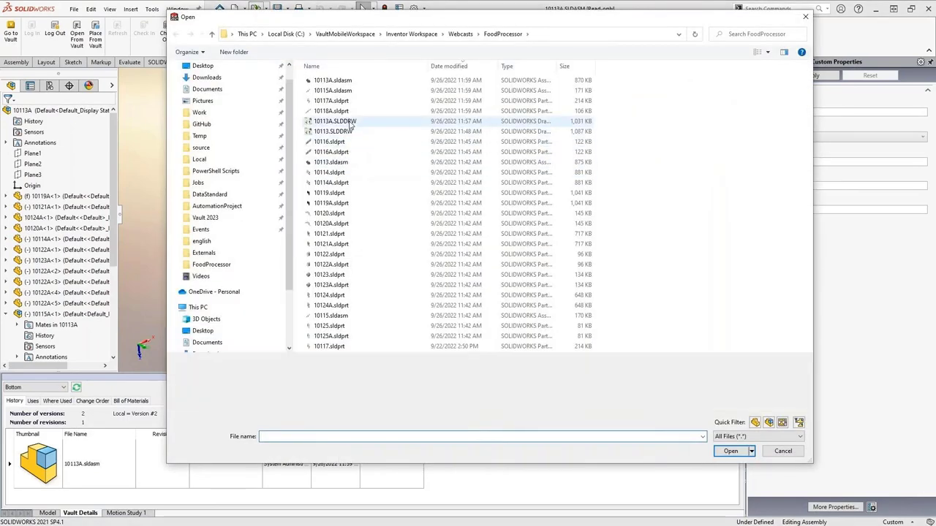
{"action": "key", "text": "Return"}
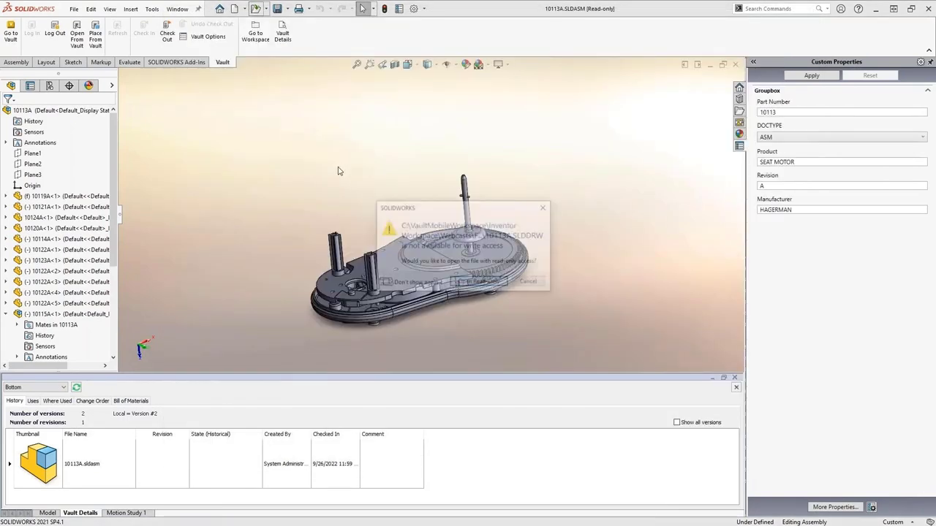
{"action": "left_click", "coordinate": [479, 282]}
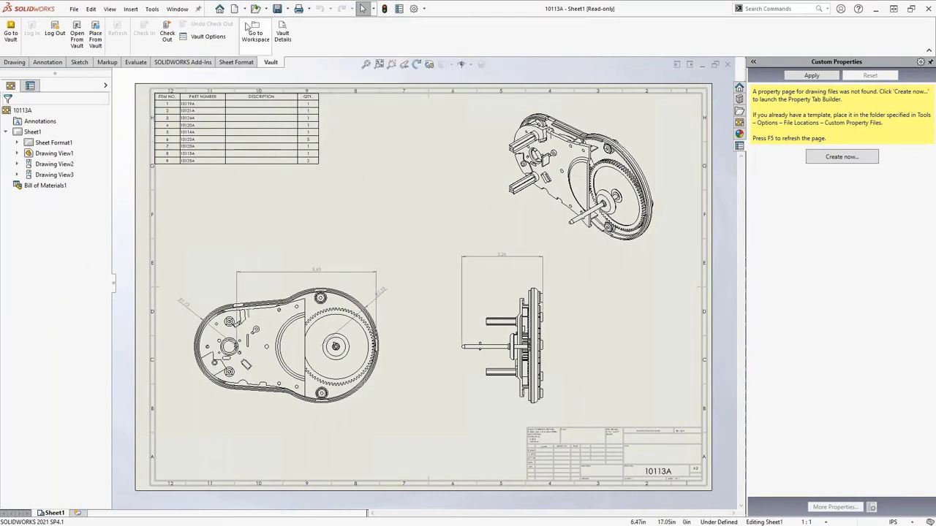
Switch to 10113A.SLDASM, orbit it, collapse 10115A, then return to Rear Pivot Lock Plate in Vault
{"action": "left_click", "coordinate": [177, 8]}
{"action": "left_click", "coordinate": [291, 117]}
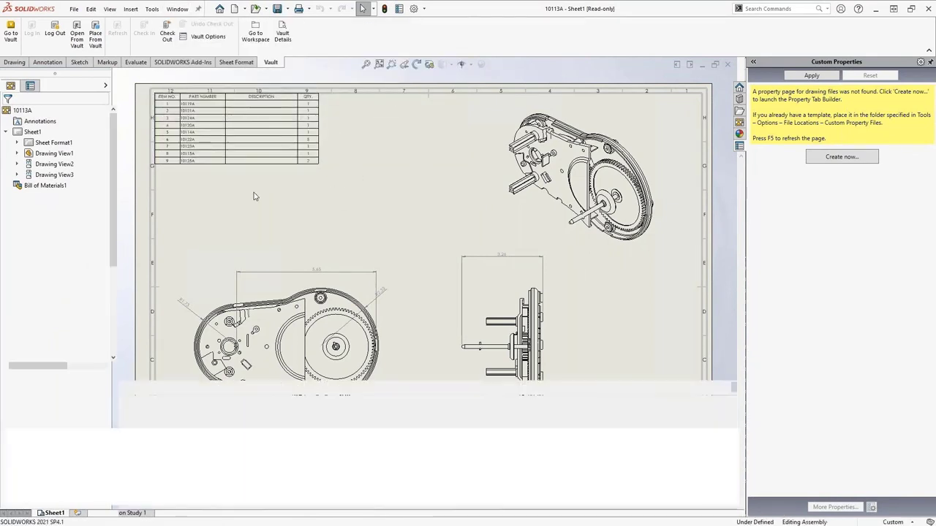
{"action": "middle_click_drag", "start_coordinate": [313, 205], "coordinate": [301, 192]}
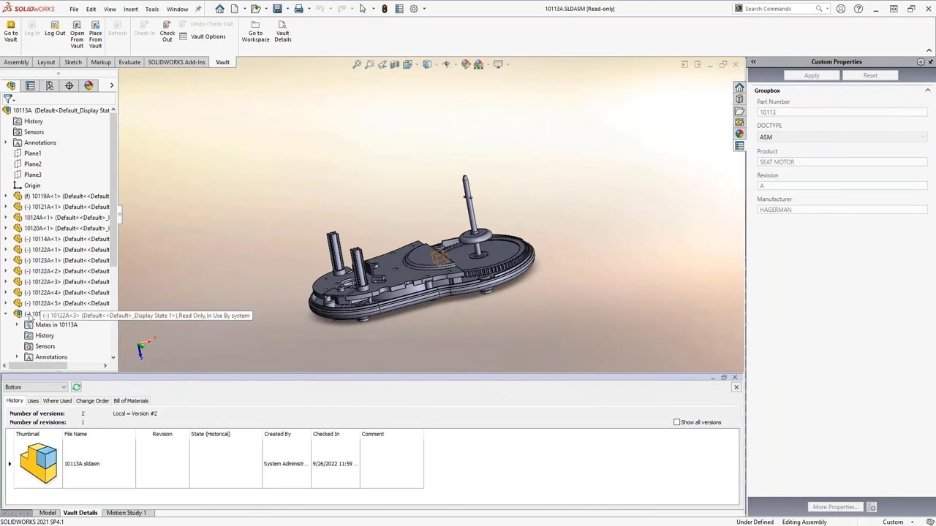
{"action": "left_click", "coordinate": [6, 314]}
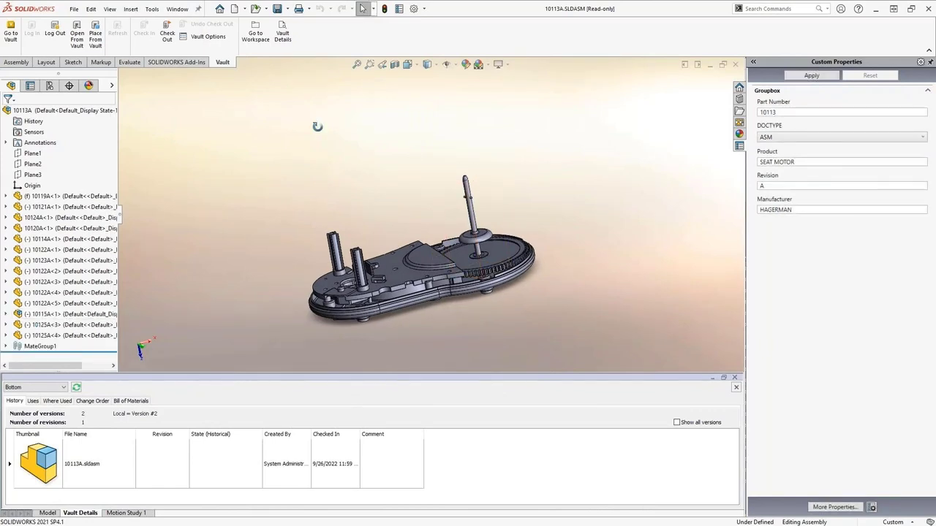
{"action": "mouse_move", "coordinate": [317, 125]}
{"action": "middle_mouse_down"}
{"action": "mouse_move", "coordinate": [352, 129]}
{"action": "mouse_move", "coordinate": [307, 137]}
{"action": "middle_mouse_up"}
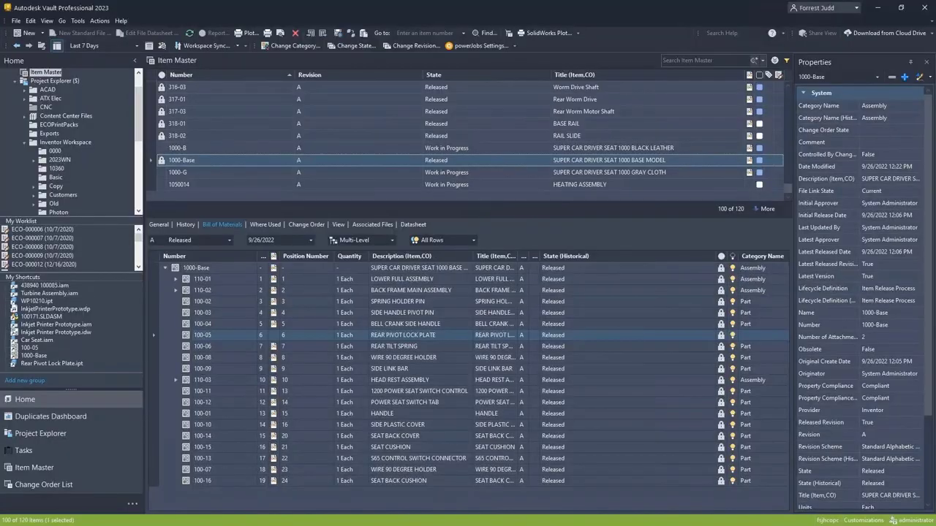
{"action": "left_click", "coordinate": [32, 364]}
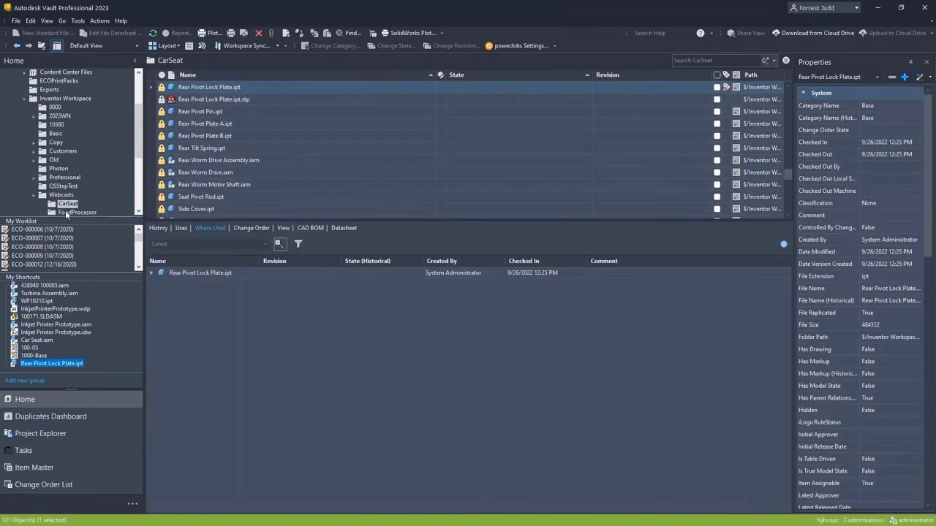
In the FoodProcessor folder, open the item record linked to 10113A.sldasm
{"action": "left_click", "coordinate": [66, 212]}
{"action": "left_click", "coordinate": [198, 101]}
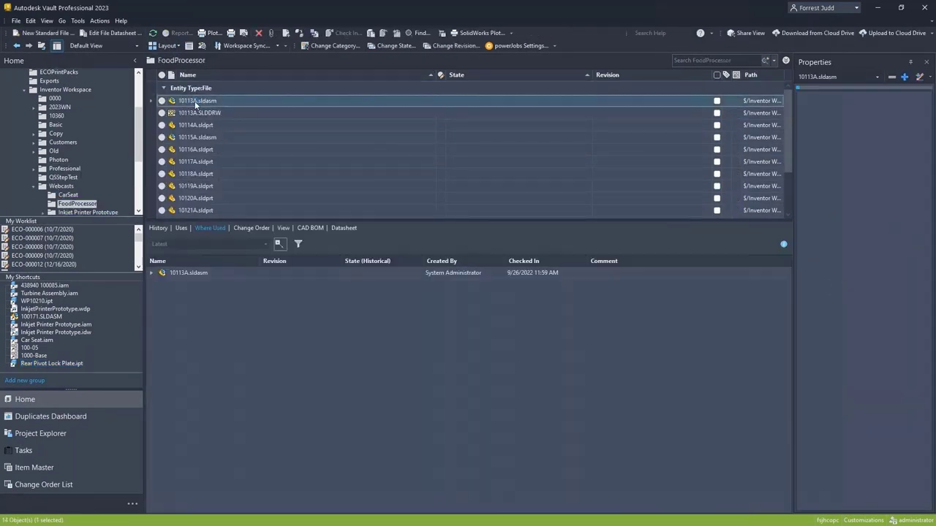
{"action": "right_click", "coordinate": [198, 103]}
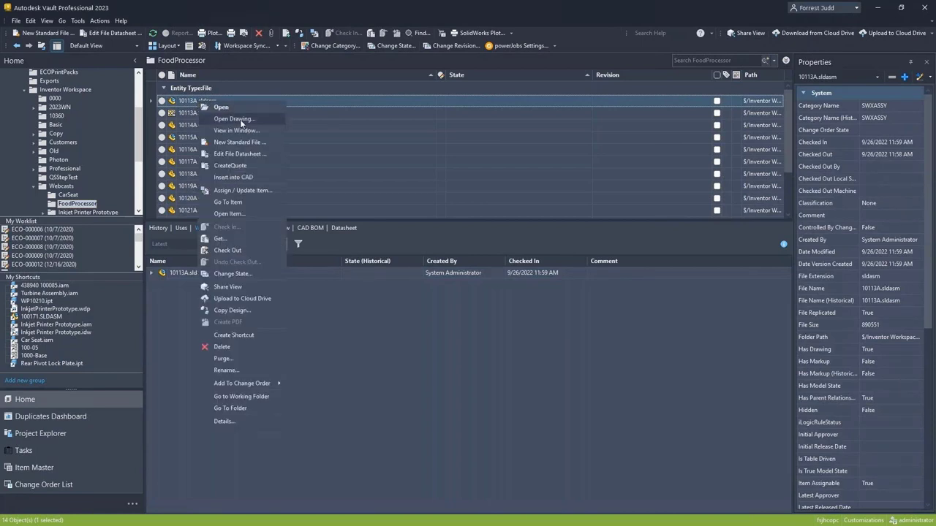
{"action": "left_click", "coordinate": [238, 188]}
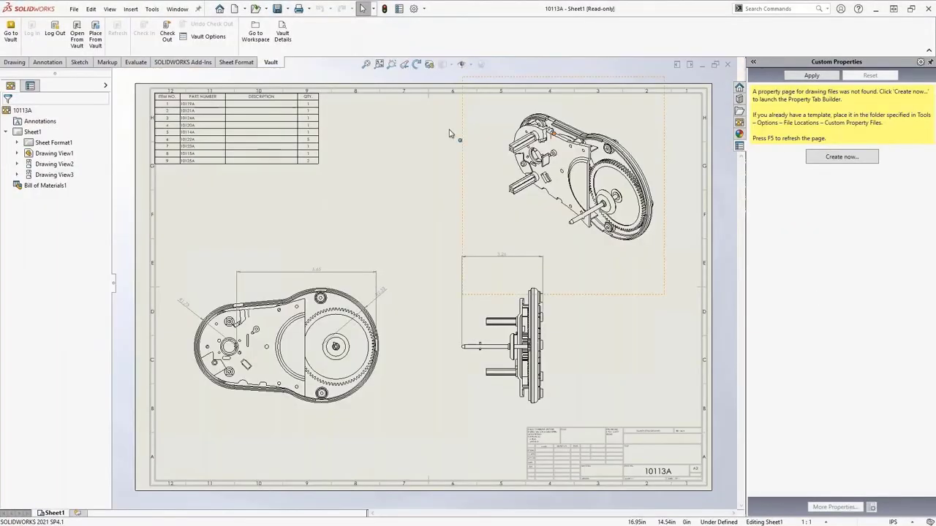
Switch to the 10113A.SLDASM window and select the 10113A drawing file
{"action": "left_click", "coordinate": [152, 9]}
{"action": "left_click", "coordinate": [177, 8]}
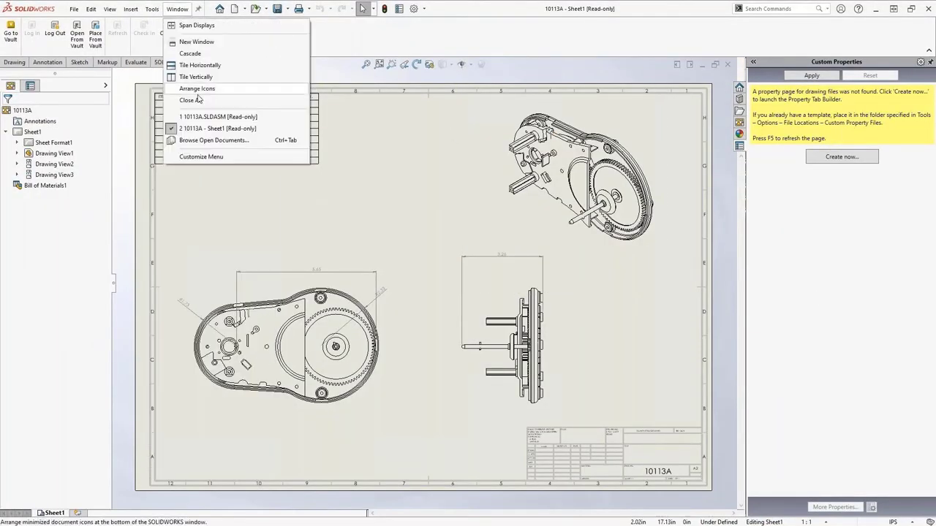
{"action": "left_click", "coordinate": [218, 116]}
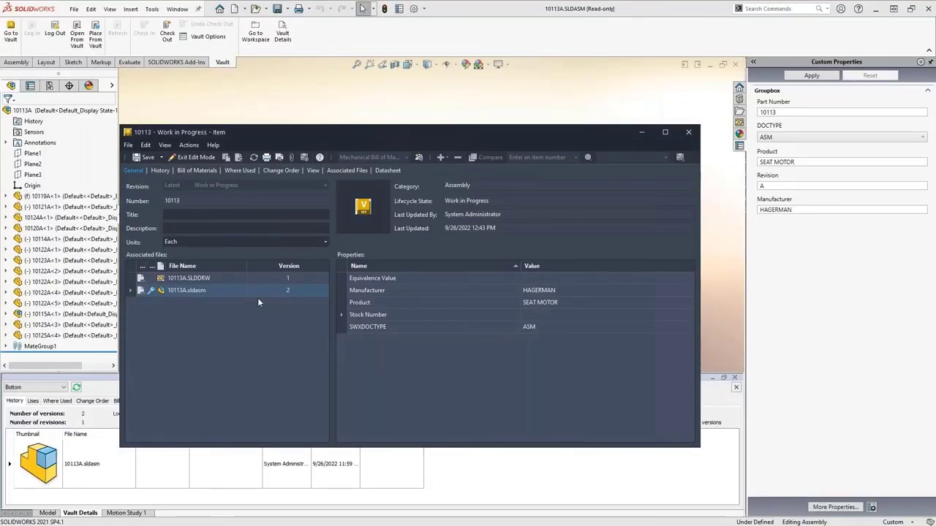
{"action": "left_click", "coordinate": [188, 278]}
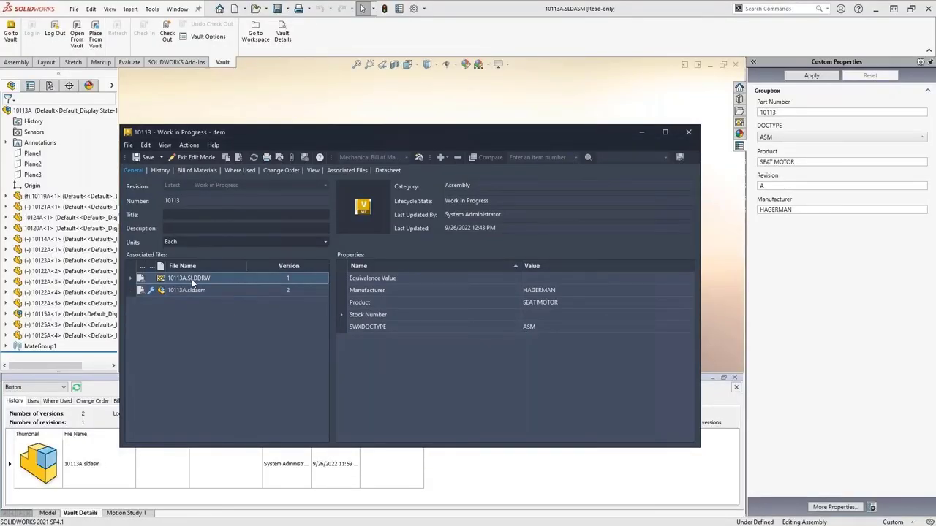
Save item 10113 with its BOM, expanding subassembly 10115 and checking the revisions
{"action": "left_click", "coordinate": [196, 171]}
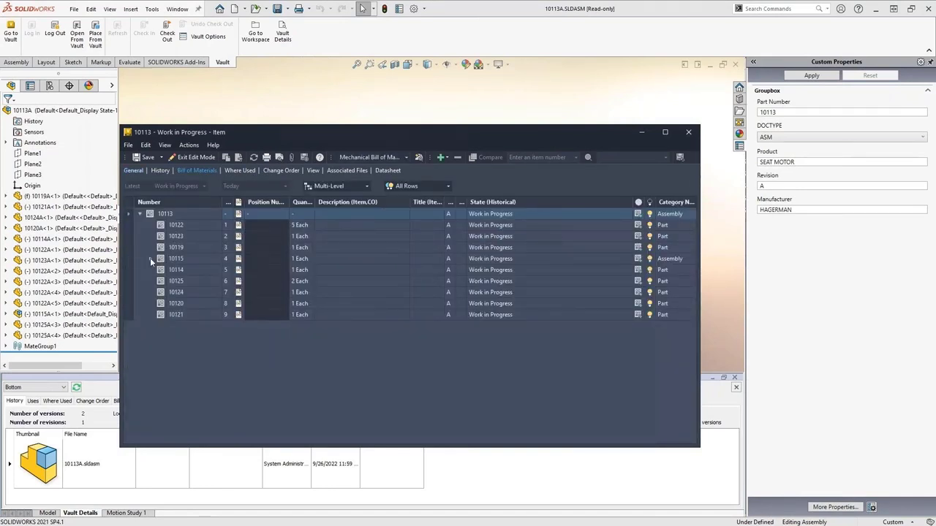
{"action": "left_click", "coordinate": [149, 258]}
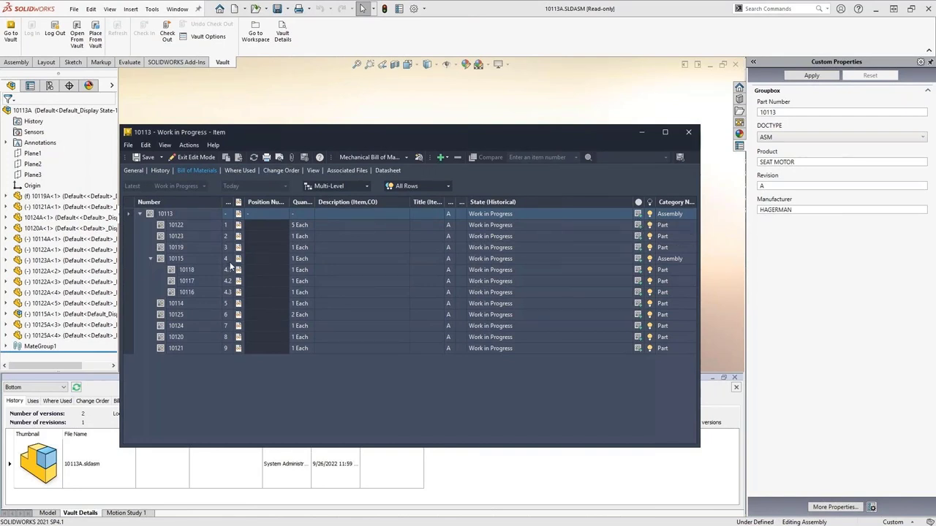
{"action": "left_click", "coordinate": [139, 158]}
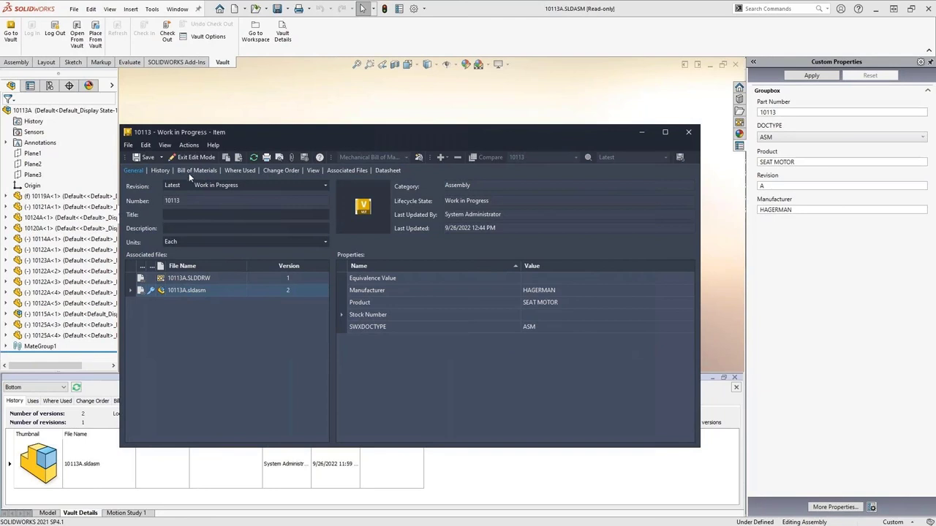
{"action": "left_click", "coordinate": [327, 186]}
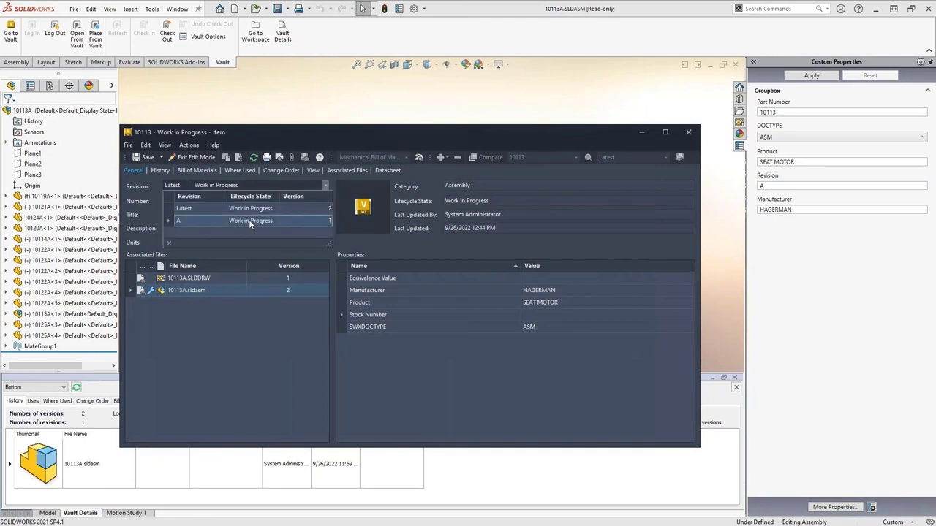
{"action": "left_click", "coordinate": [199, 170]}
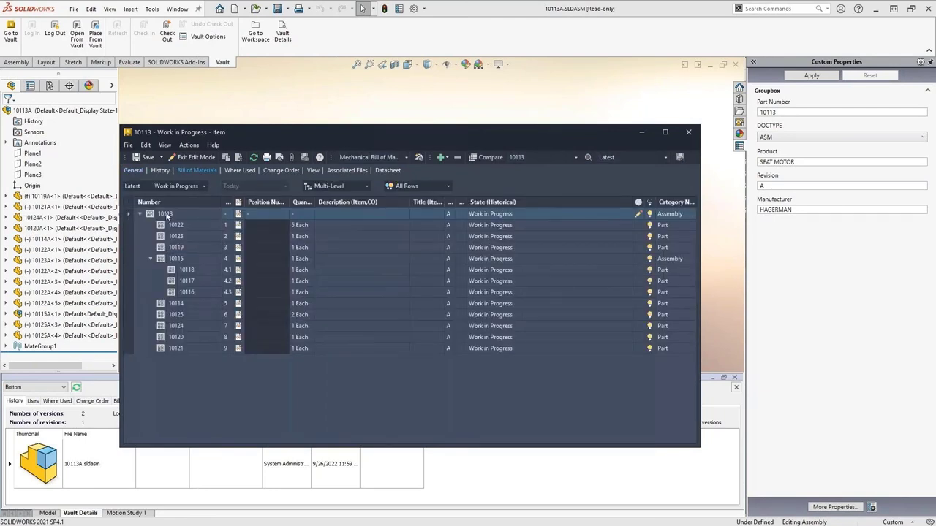
Exit edit mode so item 10113 becomes read-only
{"action": "left_click", "coordinate": [189, 145]}
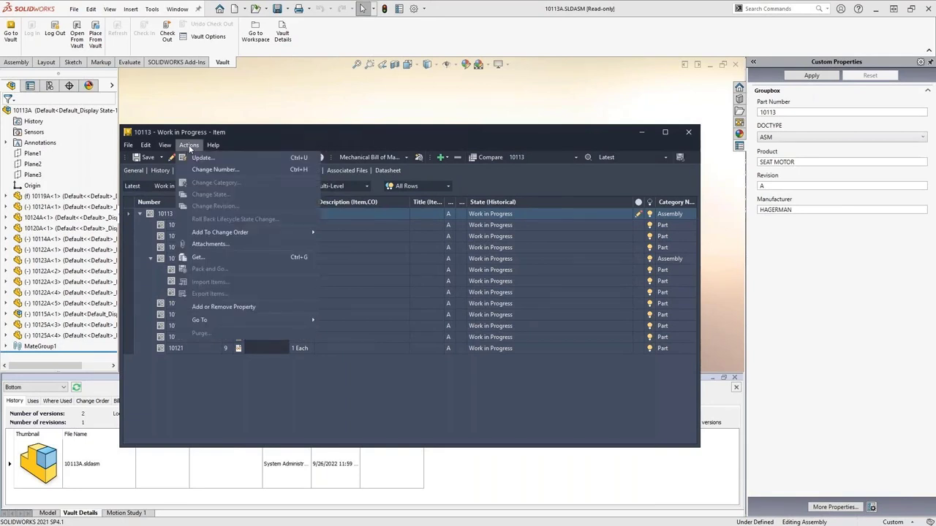
{"action": "left_click", "coordinate": [234, 144]}
{"action": "left_click", "coordinate": [194, 157]}
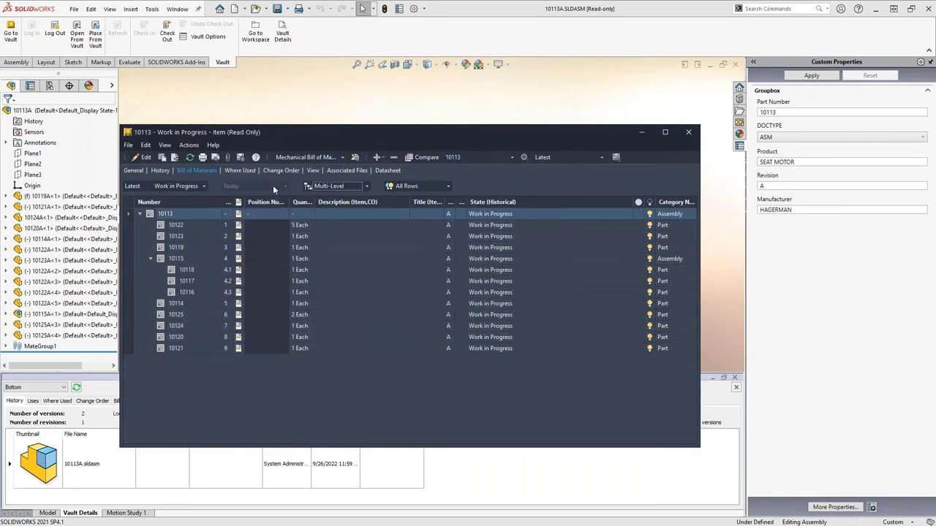
Change item 10113 and its children to the Released state
{"action": "left_click", "coordinate": [189, 145]}
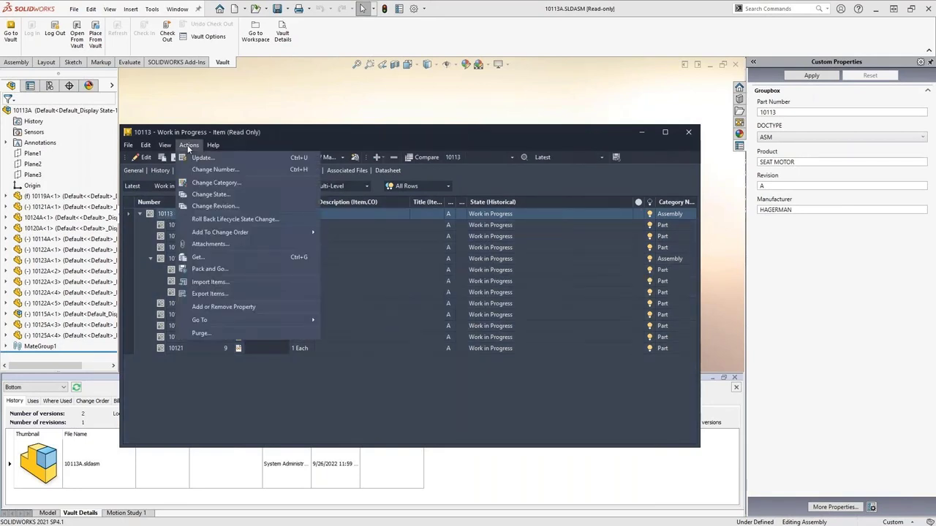
{"action": "left_click", "coordinate": [216, 195]}
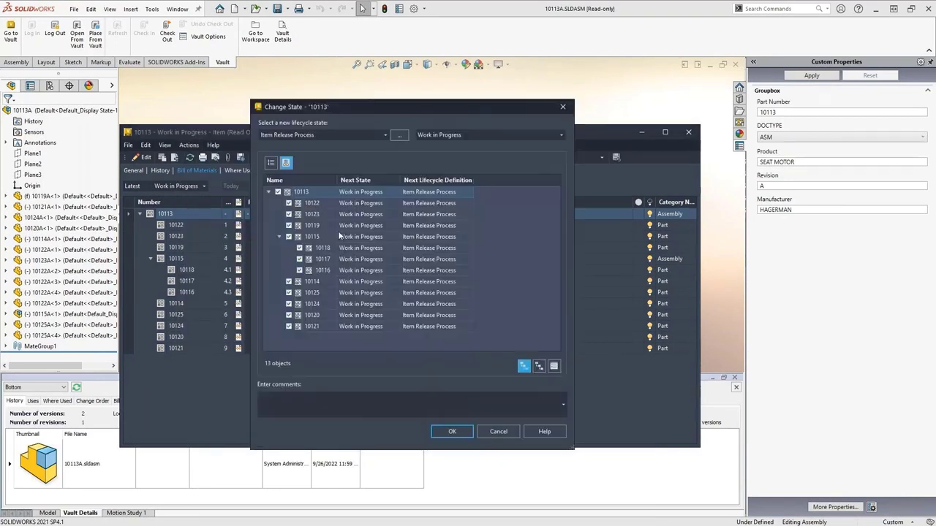
{"action": "left_click", "coordinate": [446, 135]}
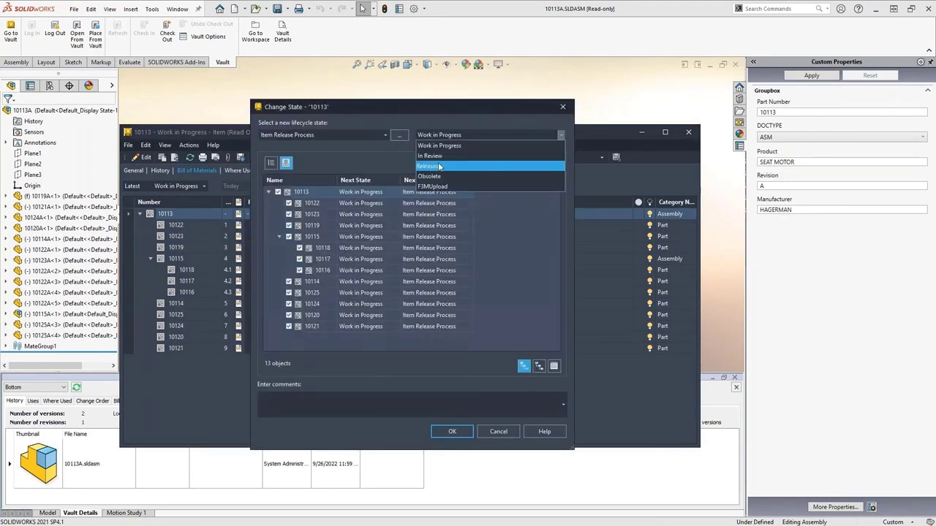
{"action": "left_click", "coordinate": [445, 167]}
{"action": "left_click", "coordinate": [452, 431]}
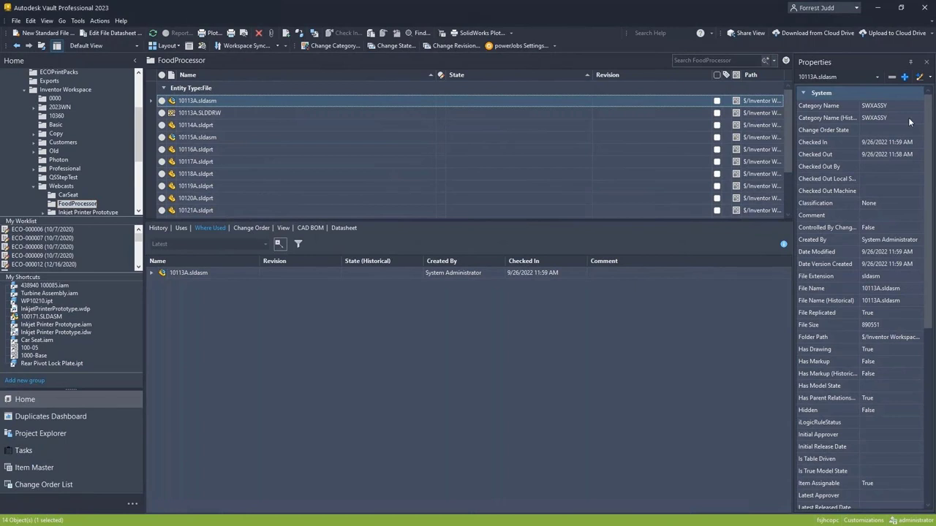
Open the Job Queue from Tools and inspect the Processing job's details
{"action": "left_click", "coordinate": [77, 21]}
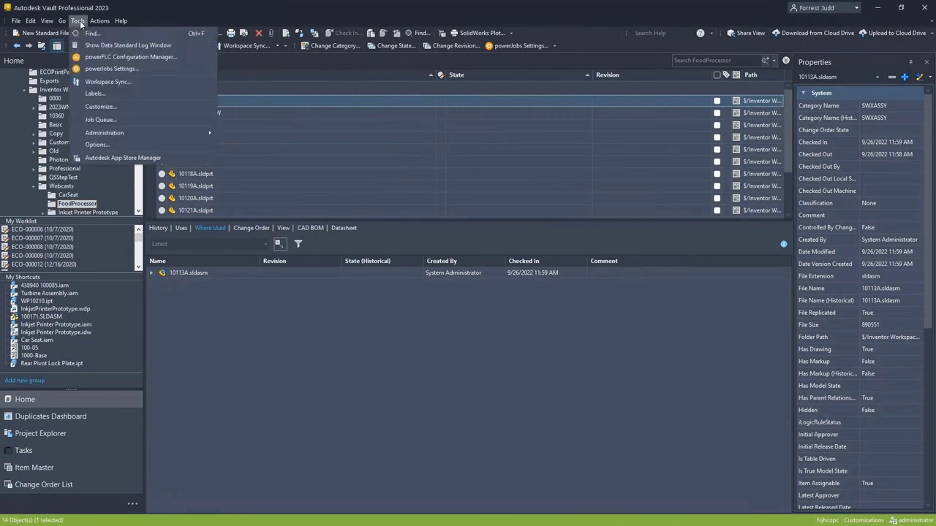
{"action": "left_click", "coordinate": [100, 120]}
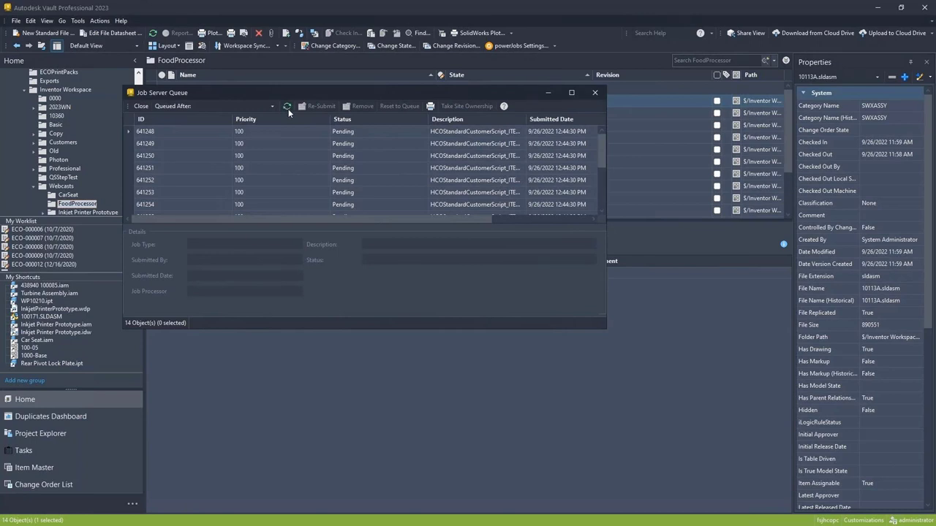
{"action": "left_click_drag", "start_coordinate": [601, 144], "coordinate": [598, 191]}
{"action": "left_click", "coordinate": [362, 203]}
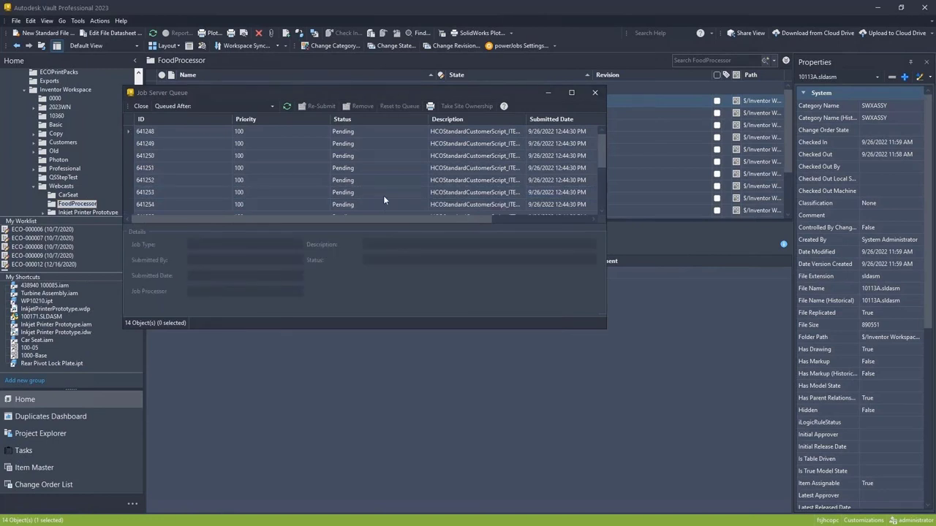
Close the Job Server Queue and load item 1000-B's bill of materials in Item Master
{"action": "left_click", "coordinate": [594, 92]}
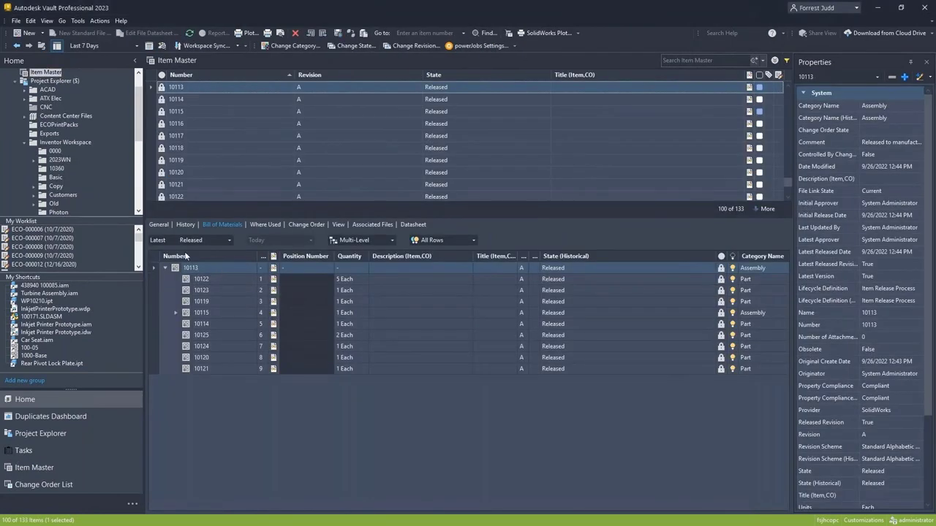
{"action": "scroll", "coordinate": [186, 116], "scroll_direction": "up", "scroll_amount": 1}
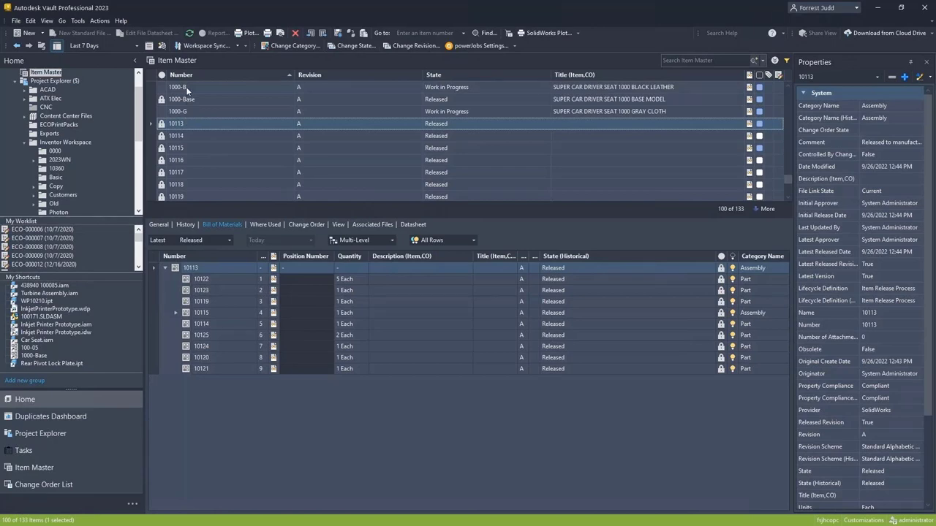
{"action": "left_click", "coordinate": [186, 87]}
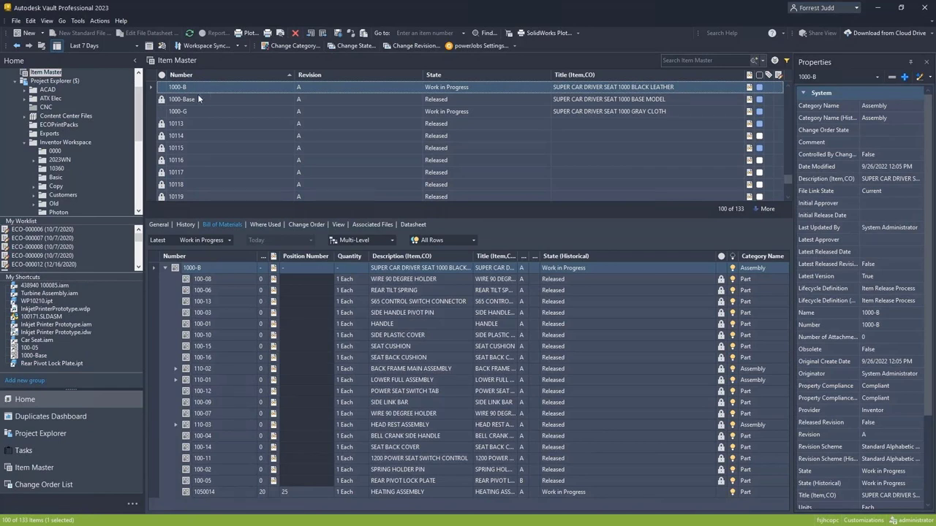
{"action": "scroll", "coordinate": [198, 93], "scroll_direction": "up", "scroll_amount": 1}
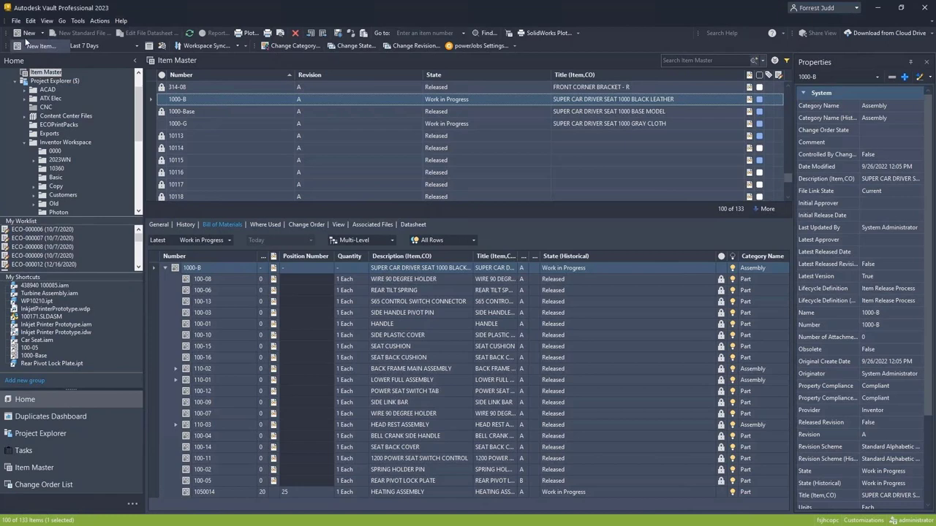
Create a new item in the Assembly category
{"action": "left_click", "coordinate": [29, 46]}
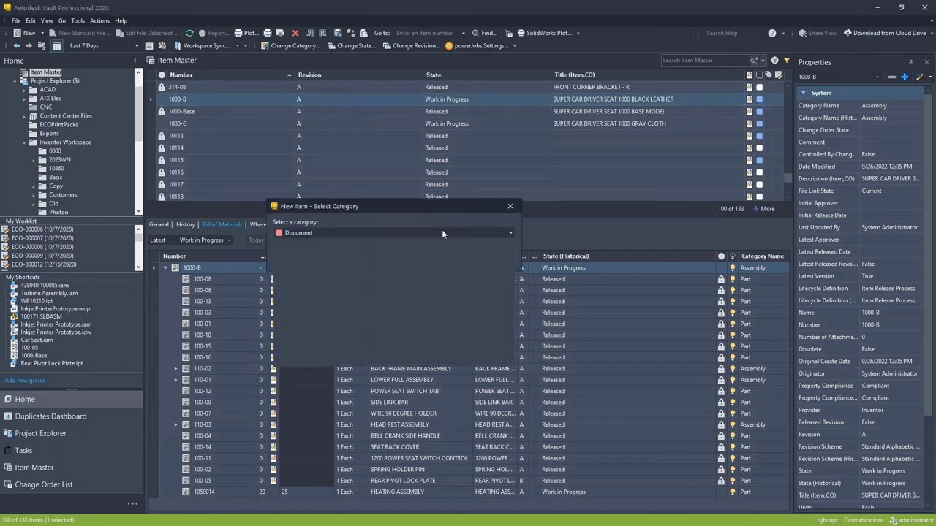
{"action": "left_click", "coordinate": [441, 233]}
{"action": "left_click", "coordinate": [352, 256]}
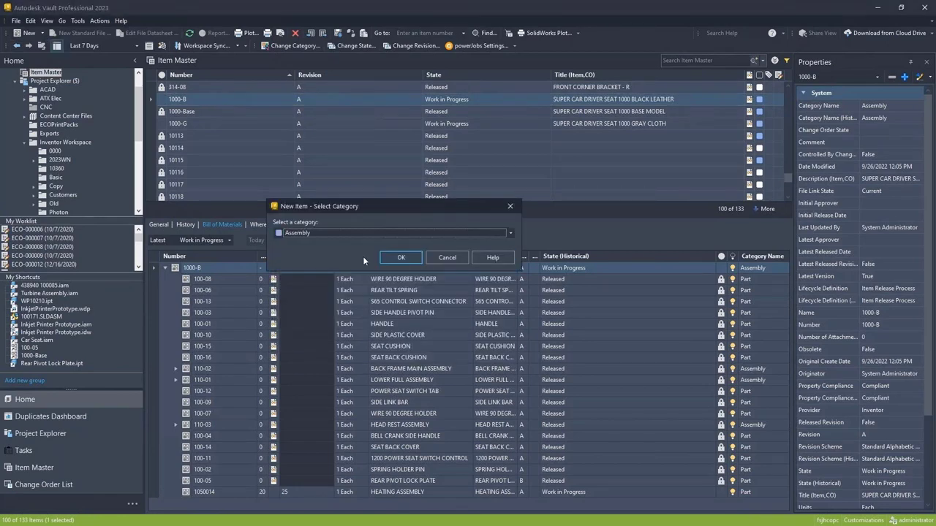
{"action": "left_click", "coordinate": [396, 258]}
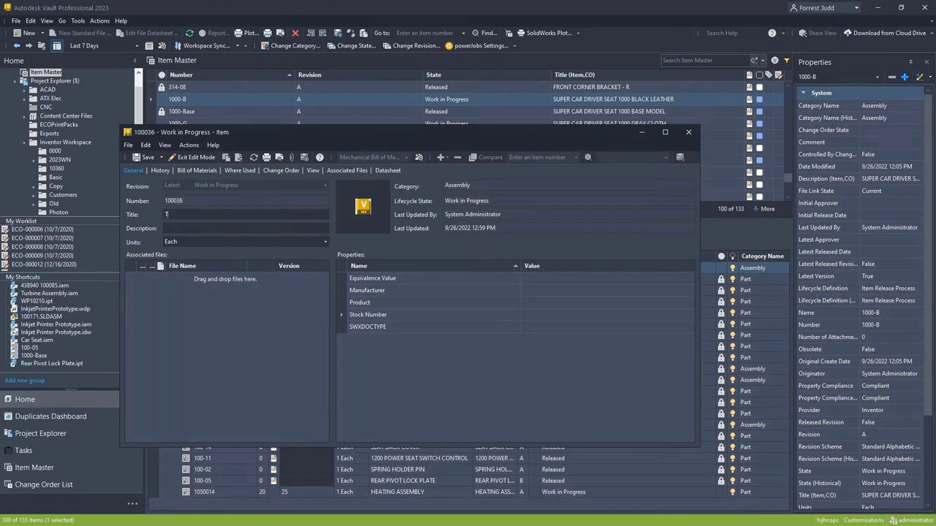
Title the item 'MODEL 14 BLACK SEAT W HEATER' and view its empty bill of materials
{"action": "key", "text": "BackSpace"}
{"action": "key", "text": "BackSpace"}
{"action": "type", "text": "SUPER CAR DRIVER"}
{"action": "key", "text": "BackSpace"}
{"action": "key", "text": "BackSpace"}
{"action": "key", "text": "BackSpace"}
{"action": "key", "text": "BackSpace"}
{"action": "key", "text": "BackSpace"}
{"action": "key", "text": "BackSpace"}
{"action": "key", "text": "BackSpace"}
{"action": "key", "text": "BackSpace"}
{"action": "key", "text": "BackSpace"}
{"action": "key", "text": "BackSpace"}
{"action": "key", "text": "BackSpace"}
{"action": "key", "text": "BackSpace"}
{"action": "key", "text": "BackSpace"}
{"action": "key", "text": "BackSpace"}
{"action": "key", "text": "BackSpace"}
{"action": "key", "text": "BackSpace"}
{"action": "type", "text": "MODEL 13"}
{"action": "key", "text": "BackSpace"}
{"action": "type", "text": "4 BLACK SEAT W HEATE"}
{"action": "left_click", "coordinate": [179, 169]}
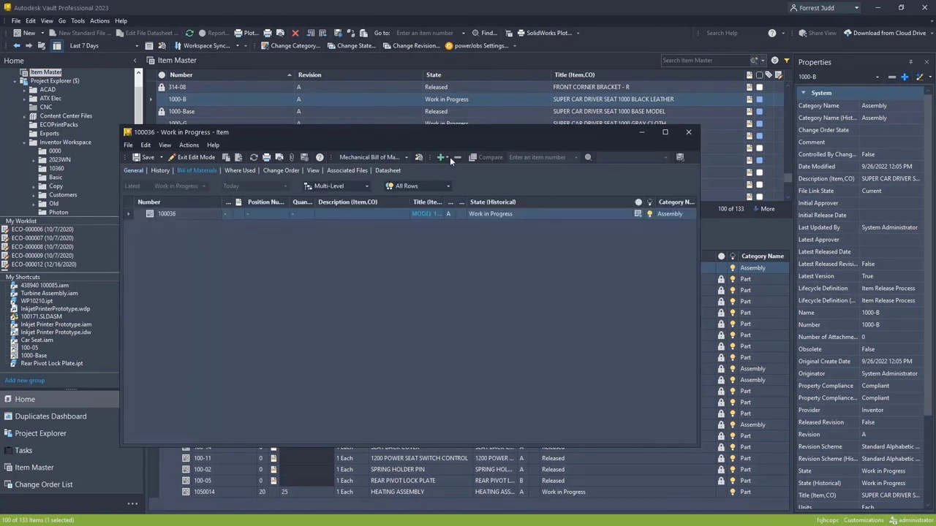
Add existing item 1000-B as a row in the bill of materials
{"action": "left_click", "coordinate": [448, 159]}
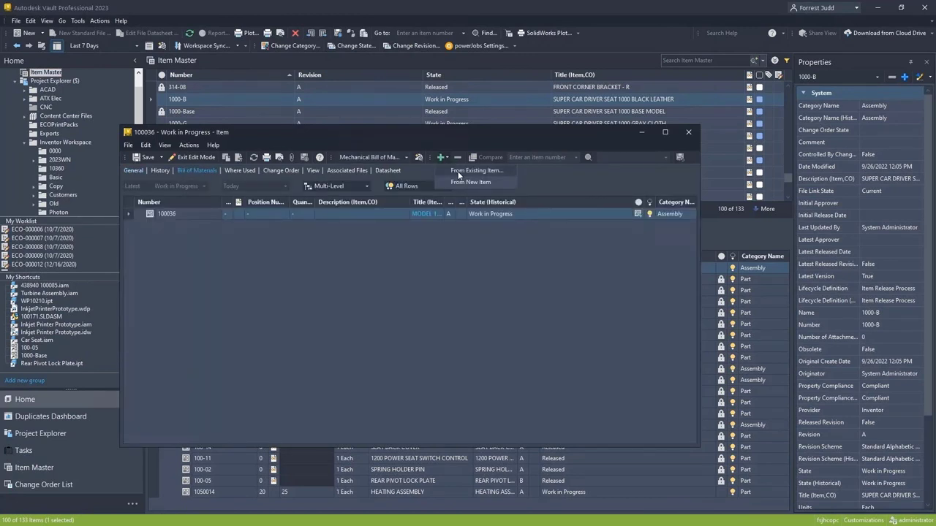
{"action": "left_click", "coordinate": [457, 169]}
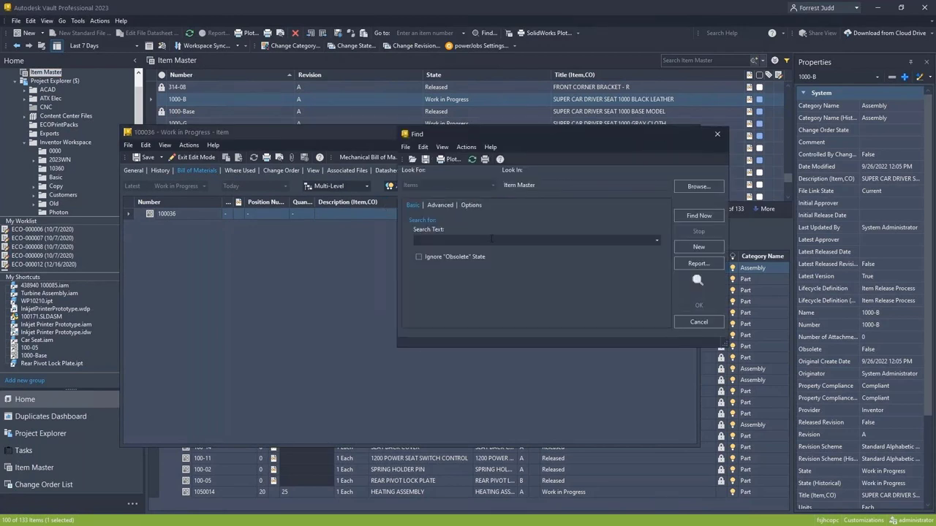
{"action": "type", "text": "1000-b"}
{"action": "key", "text": "Return"}
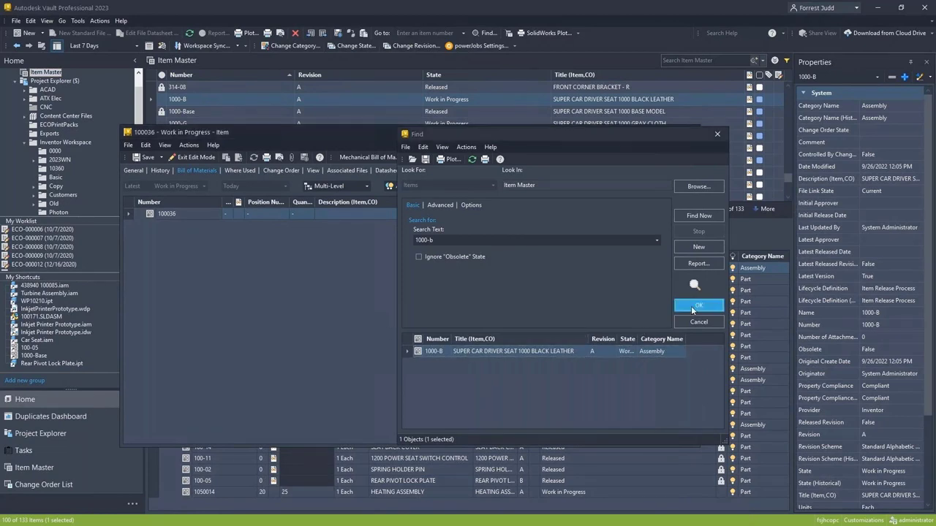
{"action": "left_click", "coordinate": [697, 307]}
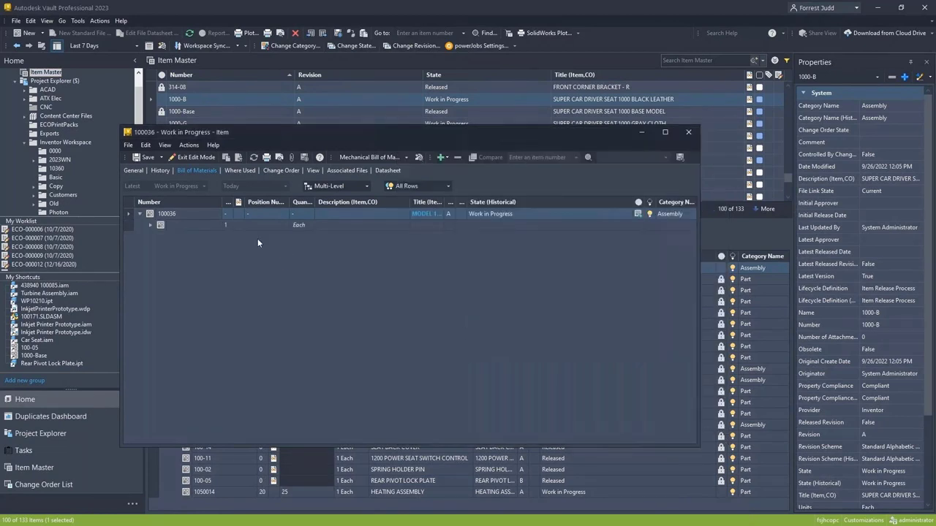
{"action": "left_click", "coordinate": [150, 225]}
{"action": "left_click", "coordinate": [150, 226]}
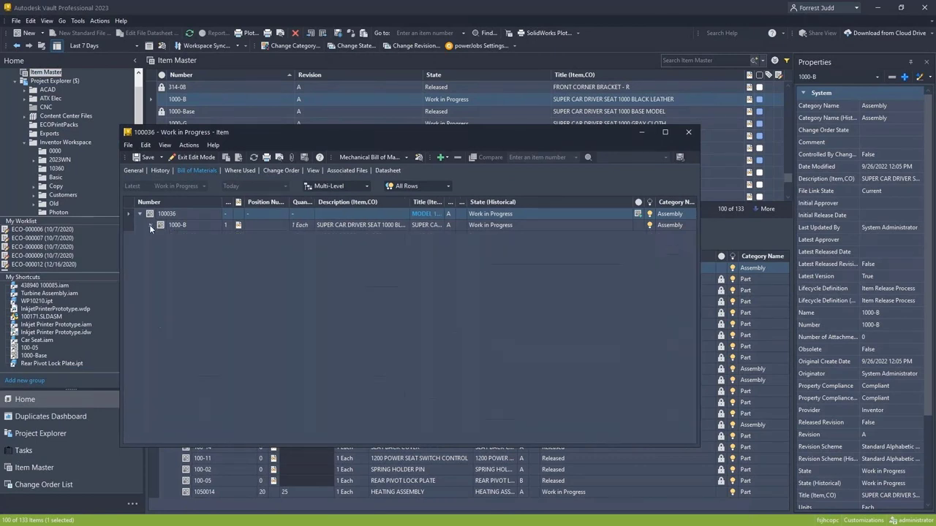
Add existing item 10113 to the BOM with quantity 2 Each
{"action": "left_click", "coordinate": [446, 158]}
{"action": "left_click", "coordinate": [453, 171]}
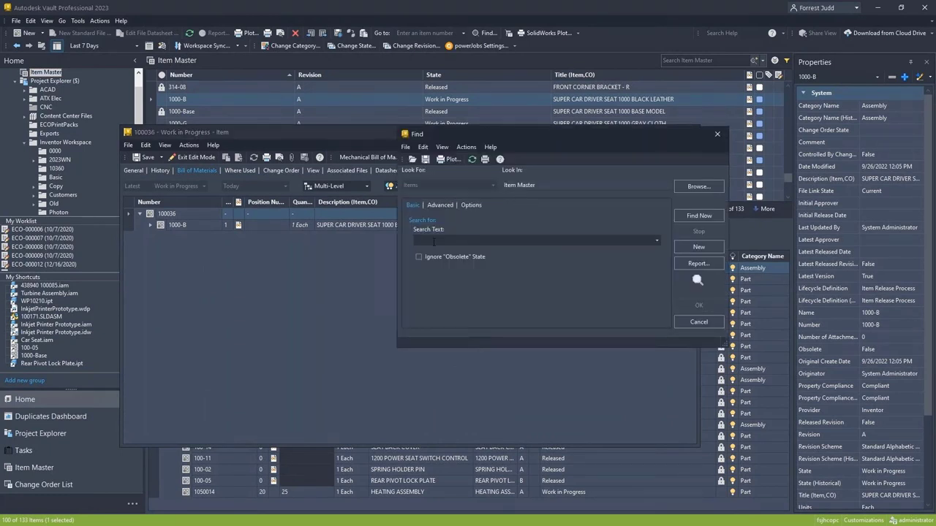
{"action": "type", "text": "10113"}
{"action": "key", "text": "Return"}
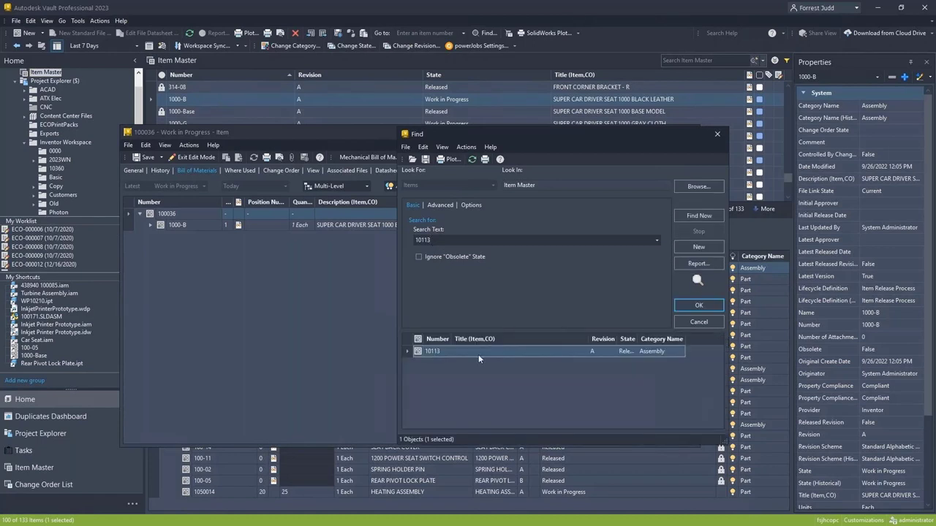
{"action": "left_click", "coordinate": [698, 305]}
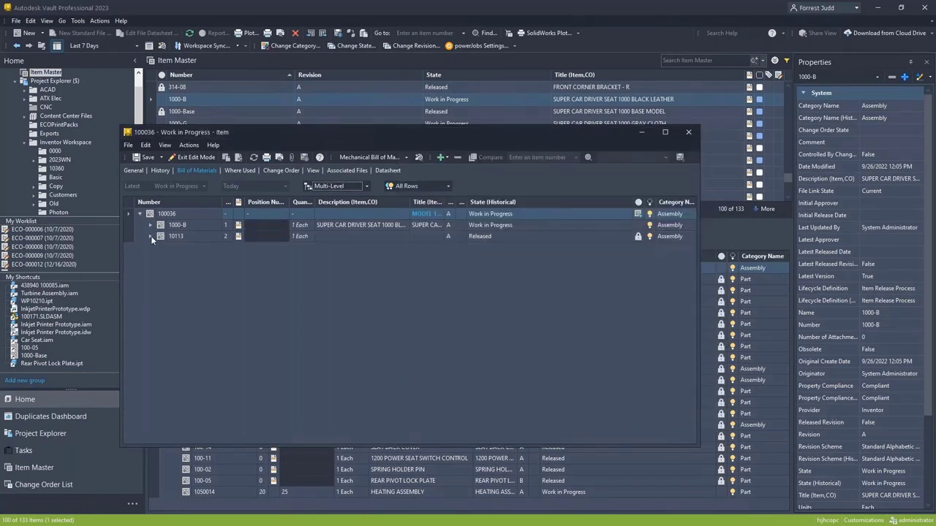
{"action": "left_click", "coordinate": [150, 236]}
{"action": "left_click", "coordinate": [150, 235]}
{"action": "left_click", "coordinate": [291, 236]}
{"action": "type", "text": "12"}
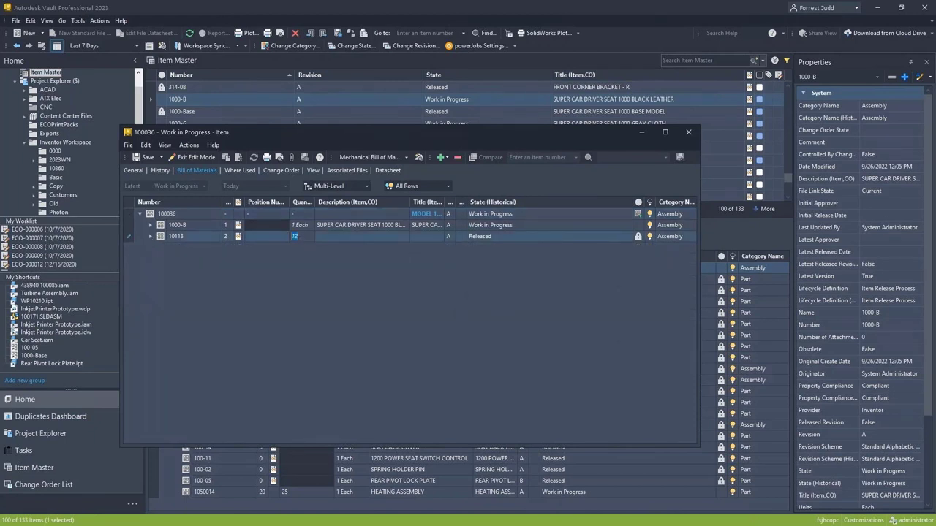
{"action": "left_click", "coordinate": [308, 260]}
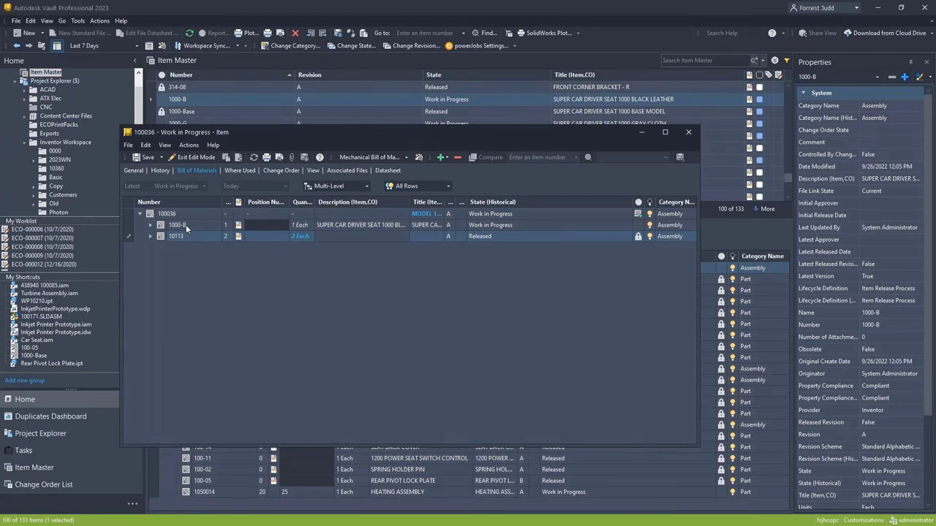
Save the BOM, paste the title into 100036's Description, exit edit mode, and start Change State
{"action": "left_click", "coordinate": [143, 157]}
{"action": "left_click", "coordinate": [181, 212]}
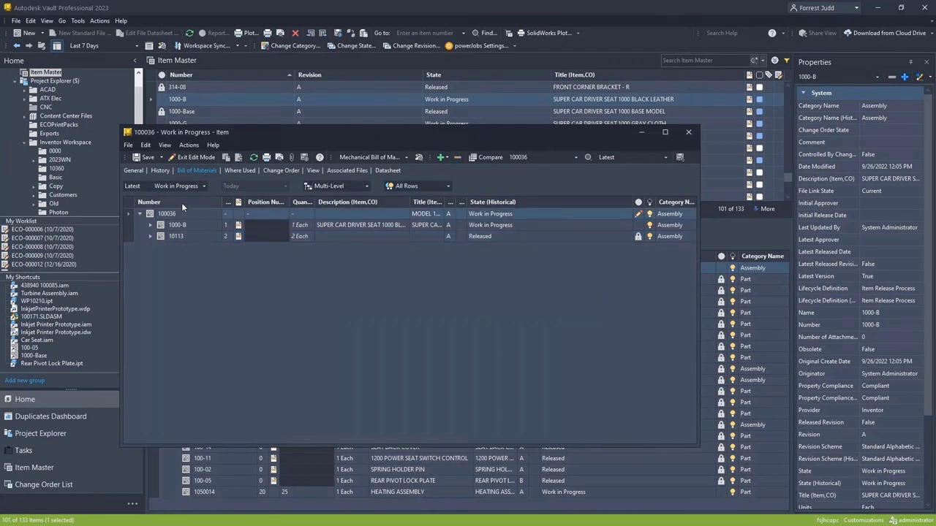
{"action": "left_click", "coordinate": [135, 169]}
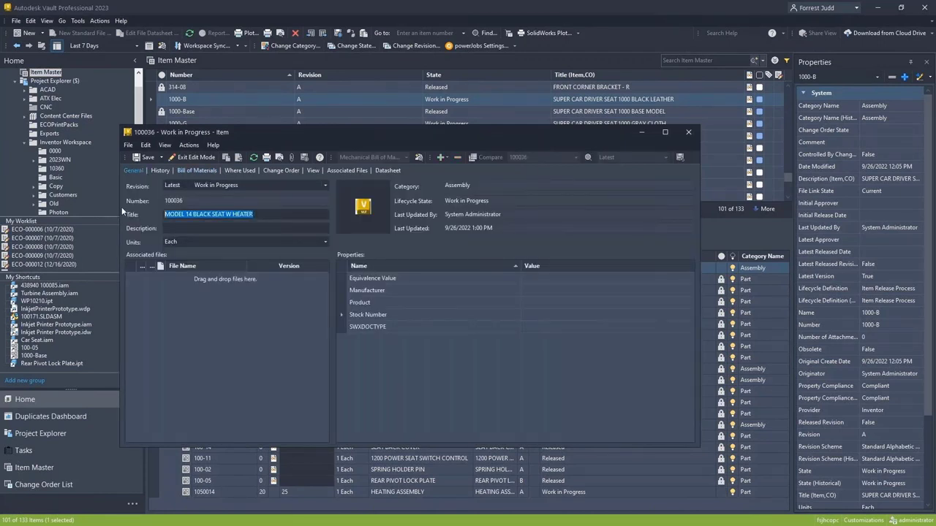
{"action": "left_click", "coordinate": [194, 228]}
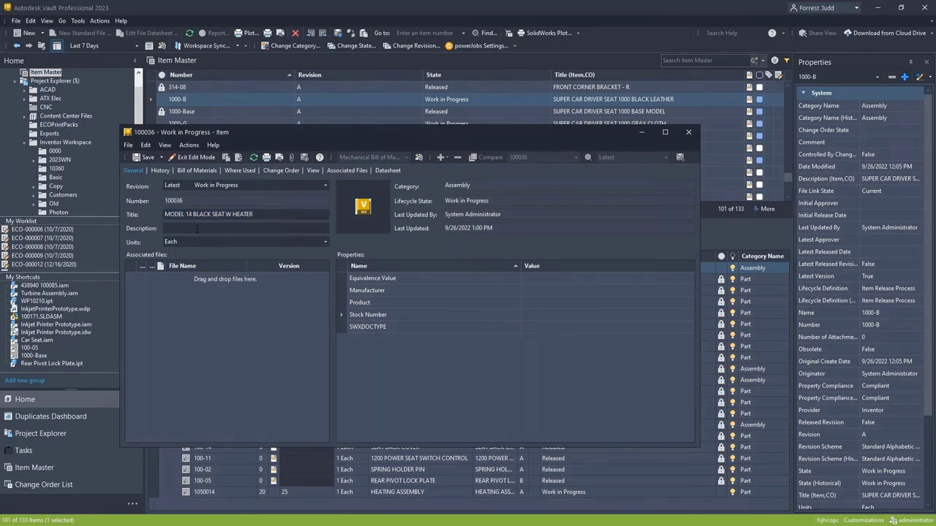
{"action": "type", "text": "MODEL 14 BLACK SEAT W HEATER"}
{"action": "left_click", "coordinate": [195, 157]}
{"action": "left_click", "coordinate": [196, 170]}
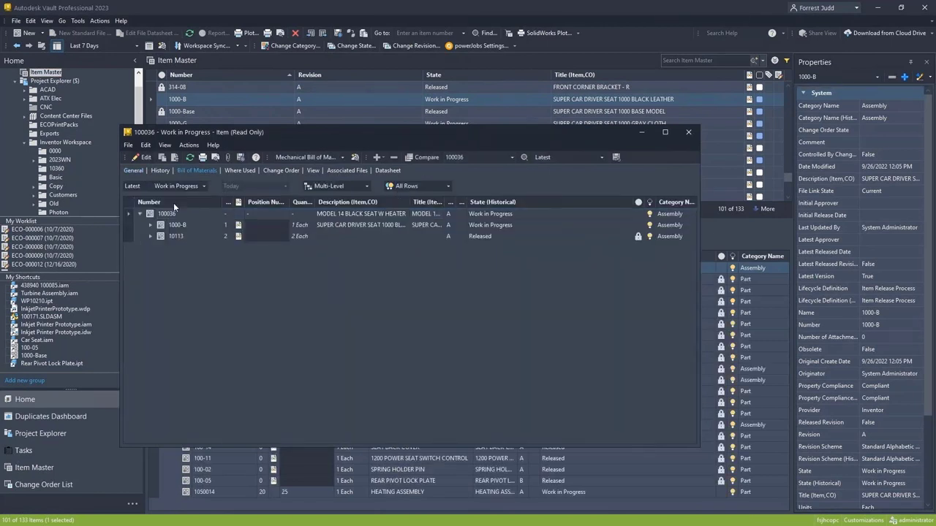
{"action": "left_click", "coordinate": [189, 145]}
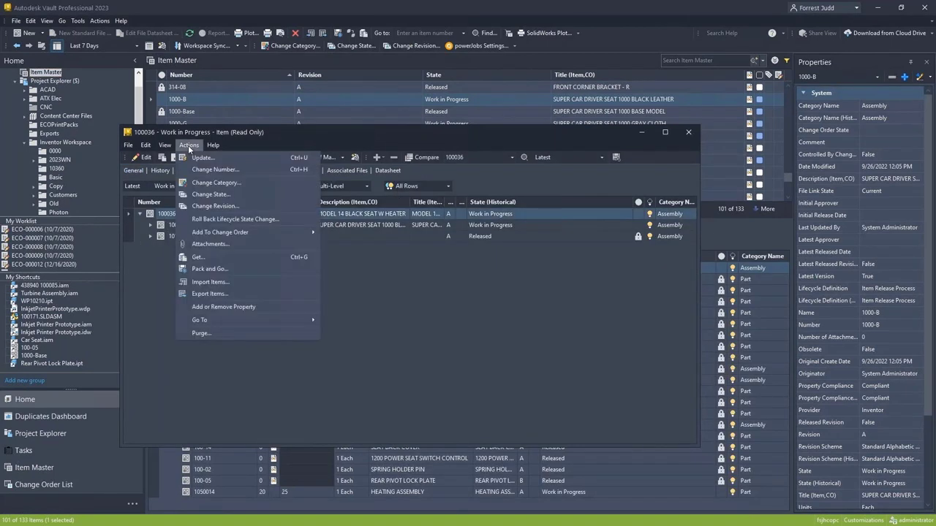
{"action": "left_click", "coordinate": [210, 196]}
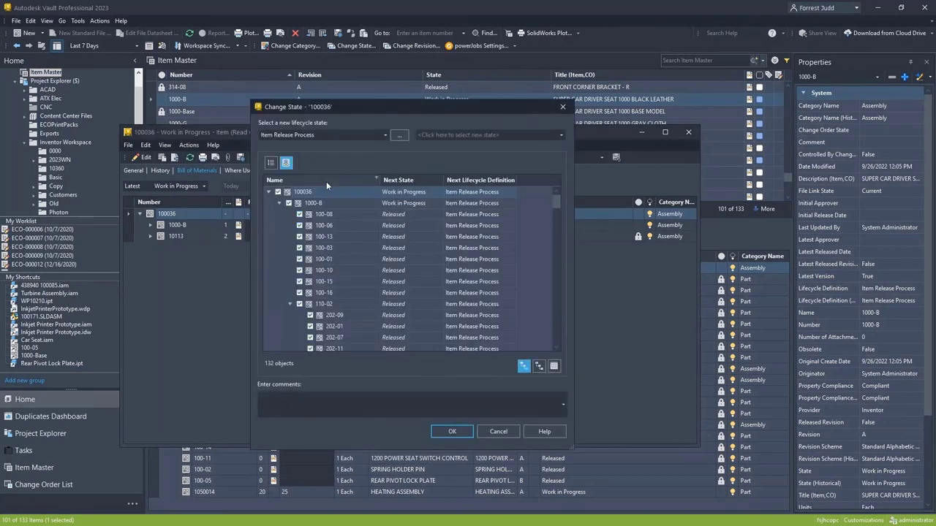
Choose Released as the new state for item 100036 and its BOM items
{"action": "left_click", "coordinate": [436, 135]}
{"action": "left_click", "coordinate": [434, 155]}
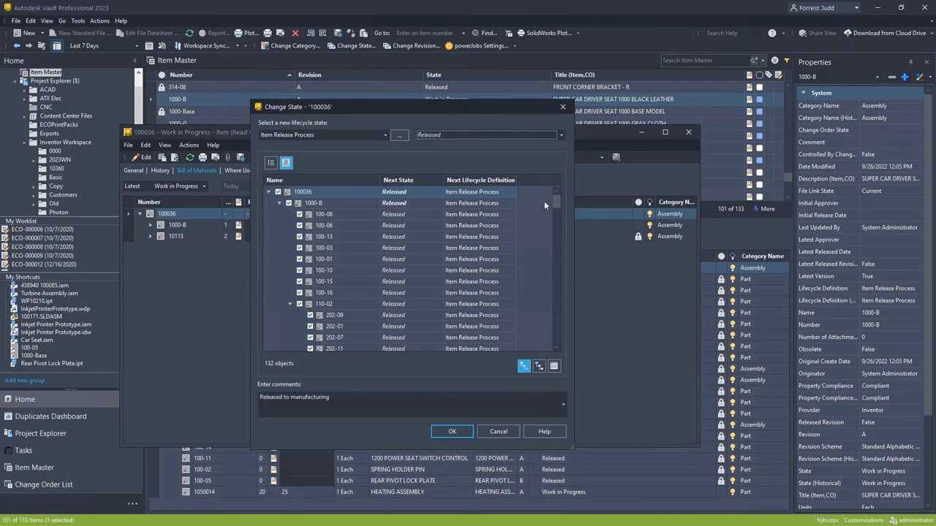
{"action": "mouse_move", "coordinate": [555, 201]}
{"action": "left_mouse_down"}
{"action": "mouse_move", "coordinate": [559, 346]}
{"action": "mouse_move", "coordinate": [559, 183]}
{"action": "left_mouse_up"}
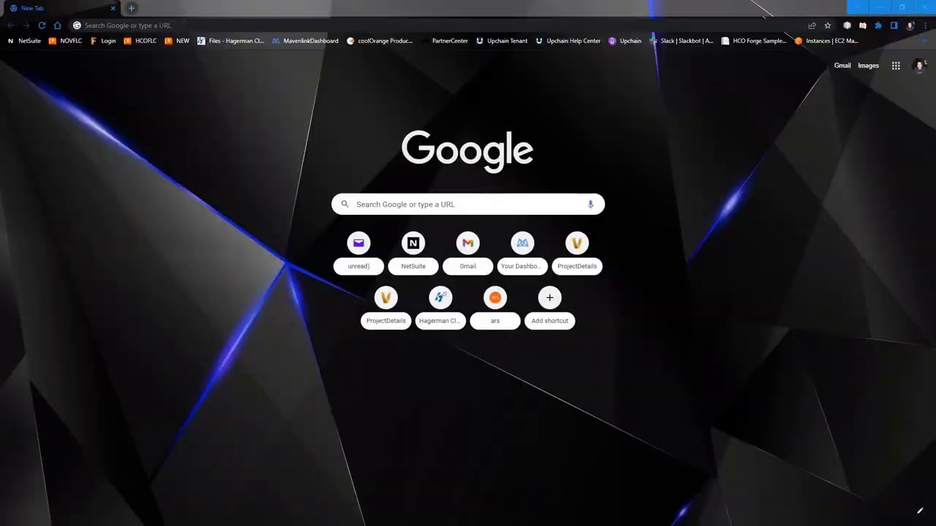
Load the localhost Vault web client and dismiss the Session Expired notice
{"action": "left_click", "coordinate": [236, 26]}
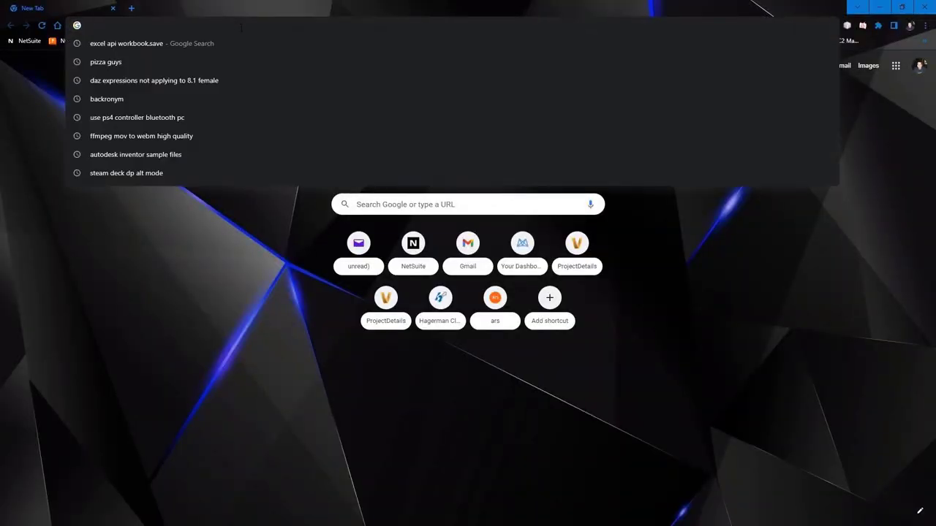
{"action": "type", "text": "local"}
{"action": "key", "text": "Return"}
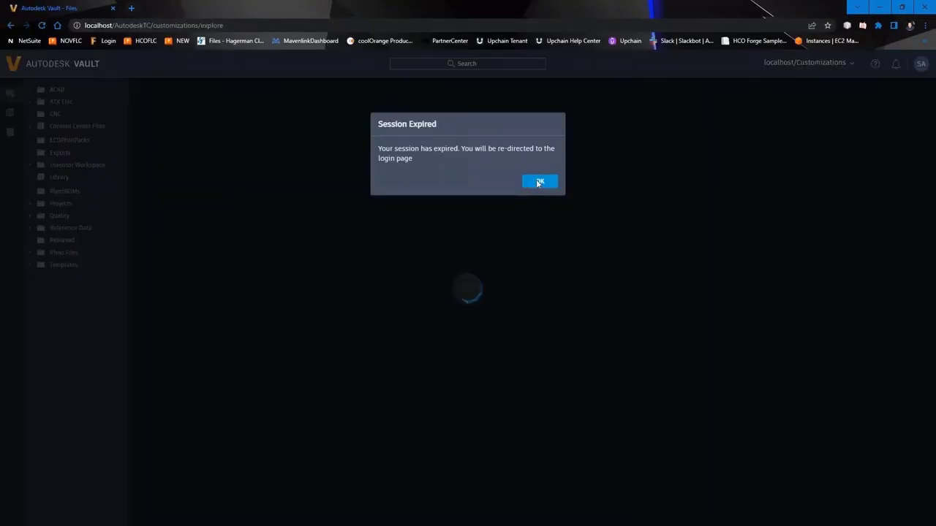
{"action": "left_click", "coordinate": [539, 182]}
Sign in with the administrator account username
{"action": "left_click", "coordinate": [438, 274]}
{"action": "type", "text": "AD"}
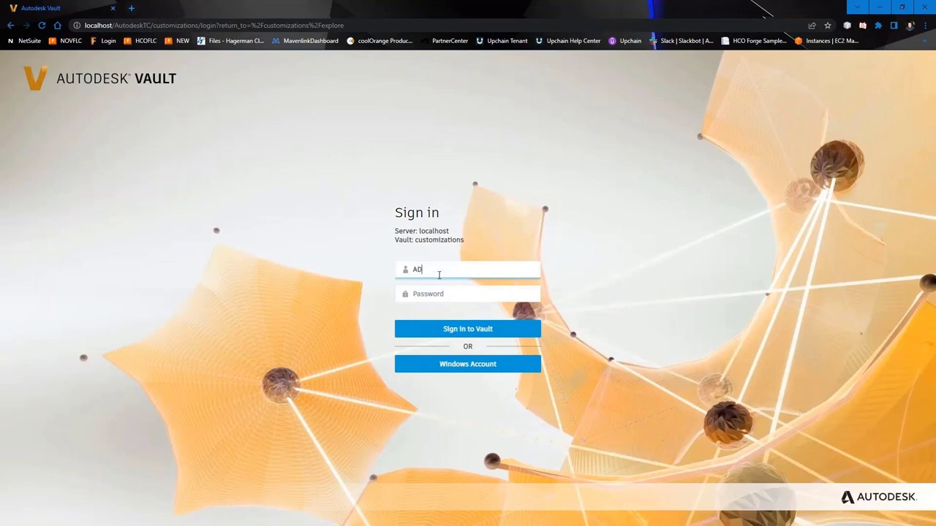
{"action": "type", "text": "MIN"}
{"action": "key", "text": "BackSpace"}
{"action": "key", "text": "BackSpace"}
{"action": "key", "text": "BackSpace"}
{"action": "key", "text": "BackSpace"}
{"action": "key", "text": "BackSpace"}
{"action": "type", "text": "administrator"}
{"action": "key", "text": "Return"}
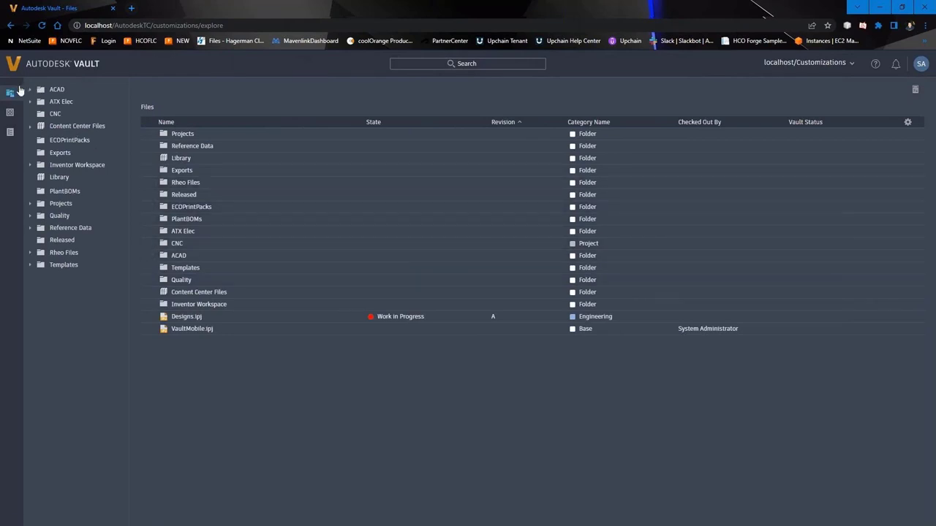
Search Items for 'model 14' and open item 100036
{"action": "left_click", "coordinate": [437, 64]}
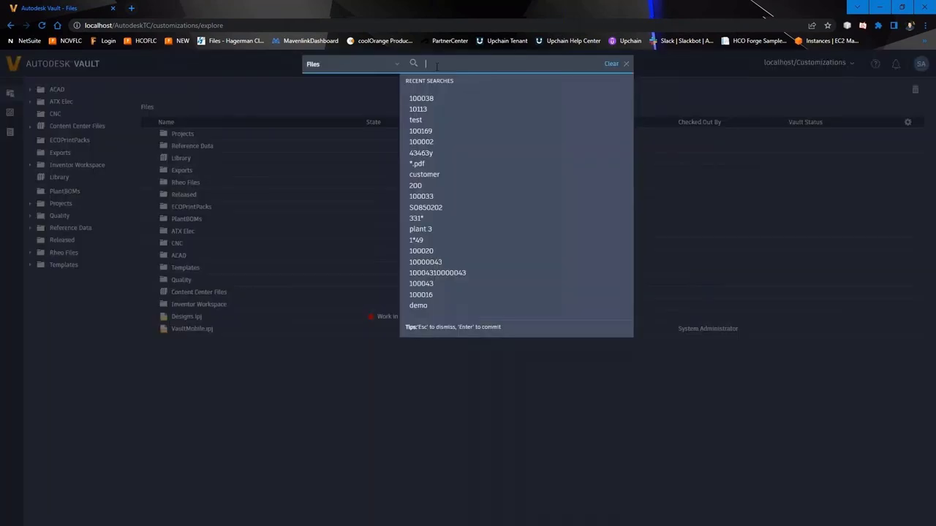
{"action": "left_click", "coordinate": [393, 66]}
{"action": "left_click", "coordinate": [326, 95]}
{"action": "key", "text": "Return"}
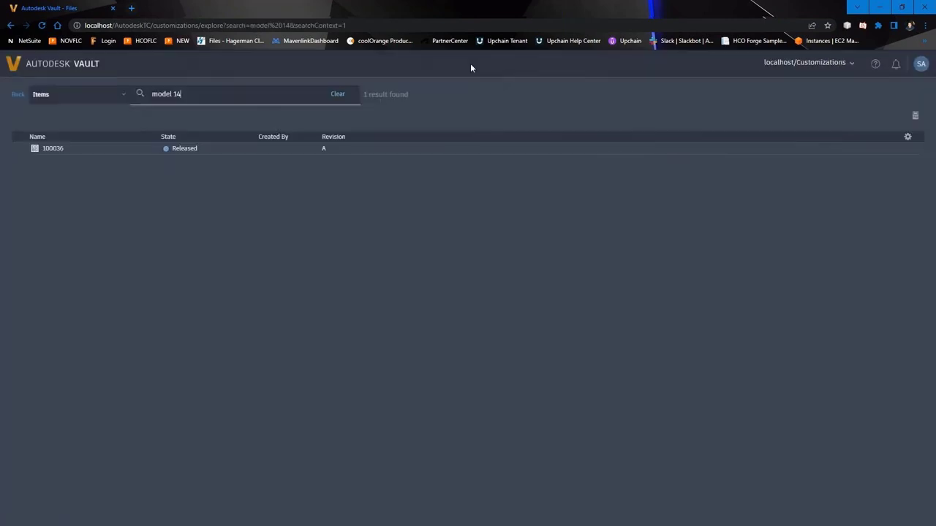
{"action": "left_click", "coordinate": [53, 149]}
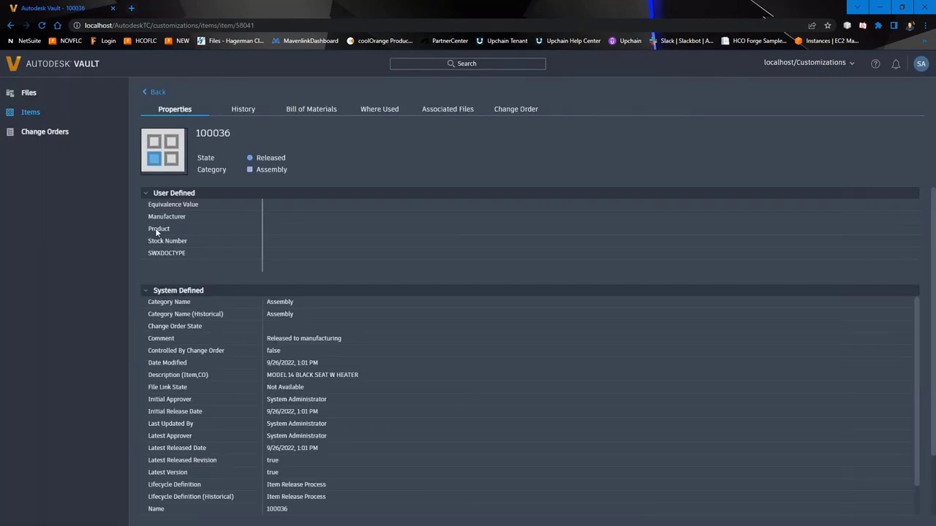
Expand 10113 and 1000-B in the BOM, then open 1000-B's associated files
{"action": "left_click", "coordinate": [312, 110]}
{"action": "left_click", "coordinate": [159, 177]}
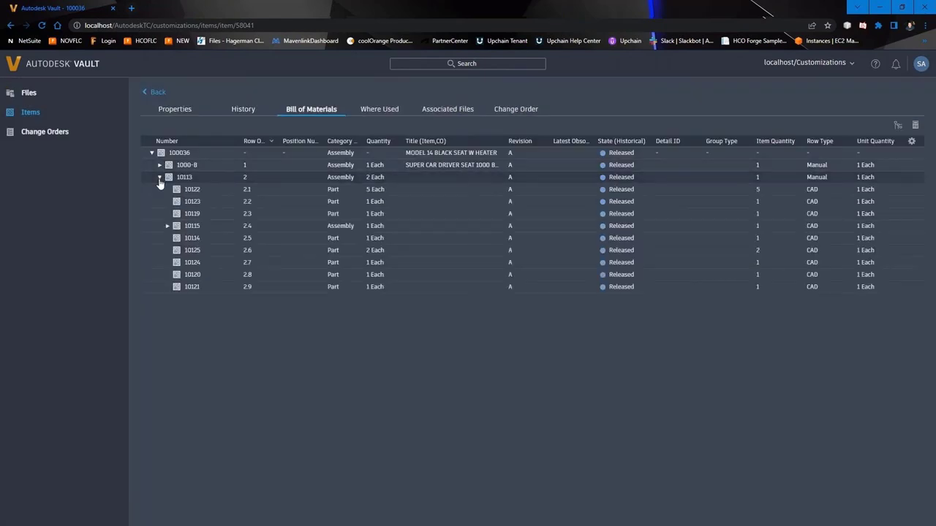
{"action": "left_click", "coordinate": [159, 166]}
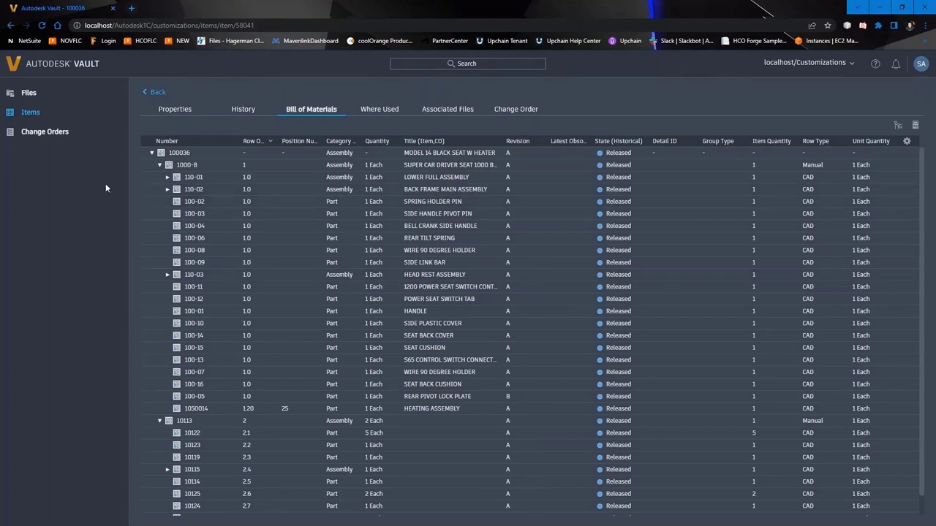
{"action": "left_click", "coordinate": [184, 165]}
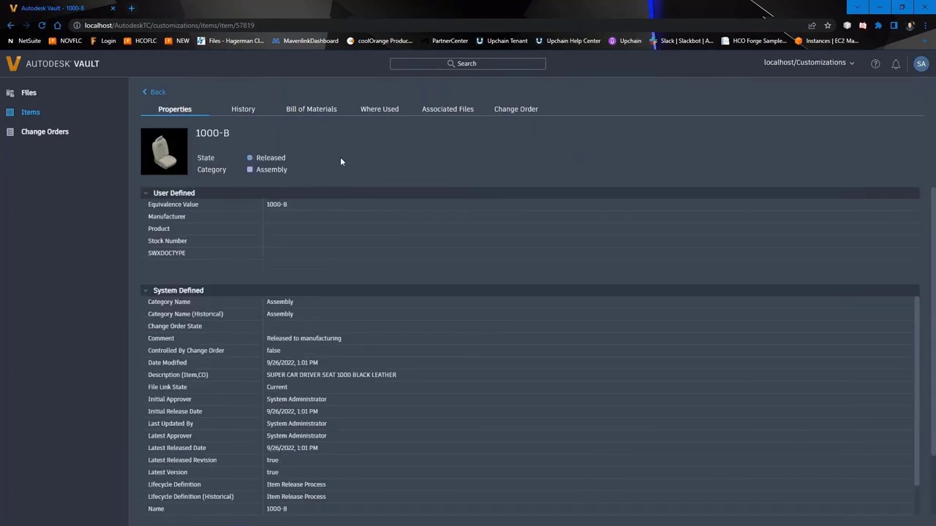
{"action": "left_click", "coordinate": [445, 110]}
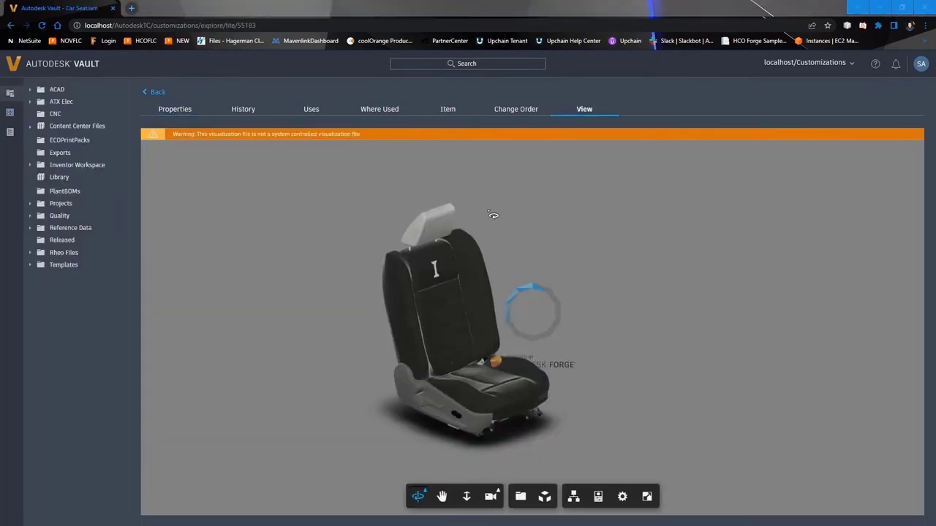
Orbit the Car Seat model, then explode it with the Explode slider and view it from below
{"action": "left_click_drag", "start_coordinate": [512, 224], "coordinate": [542, 231]}
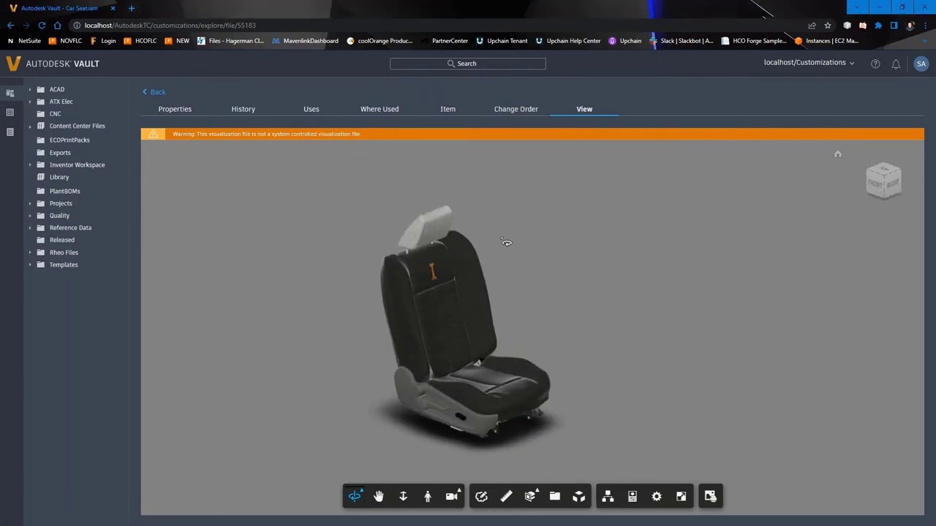
{"action": "left_click_drag", "start_coordinate": [370, 338], "coordinate": [416, 392]}
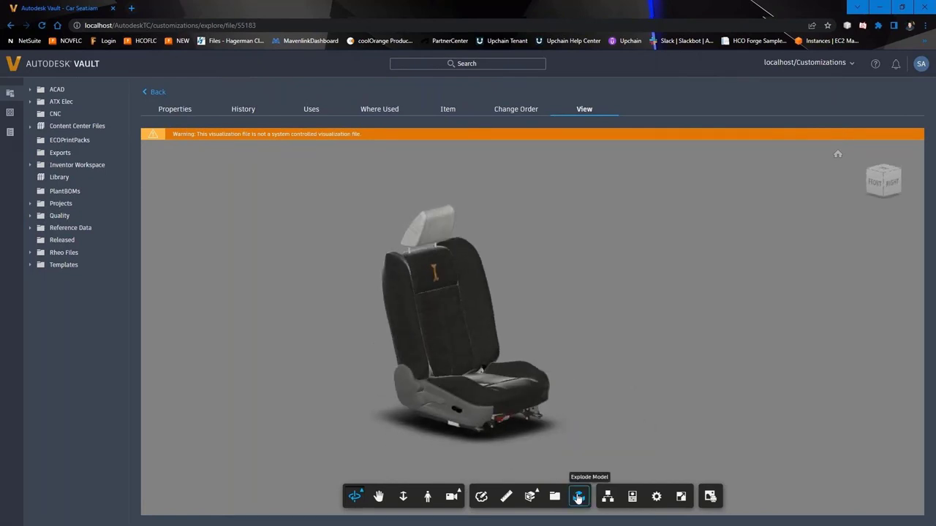
{"action": "left_click", "coordinate": [578, 497]}
{"action": "left_click_drag", "start_coordinate": [502, 471], "coordinate": [527, 471]}
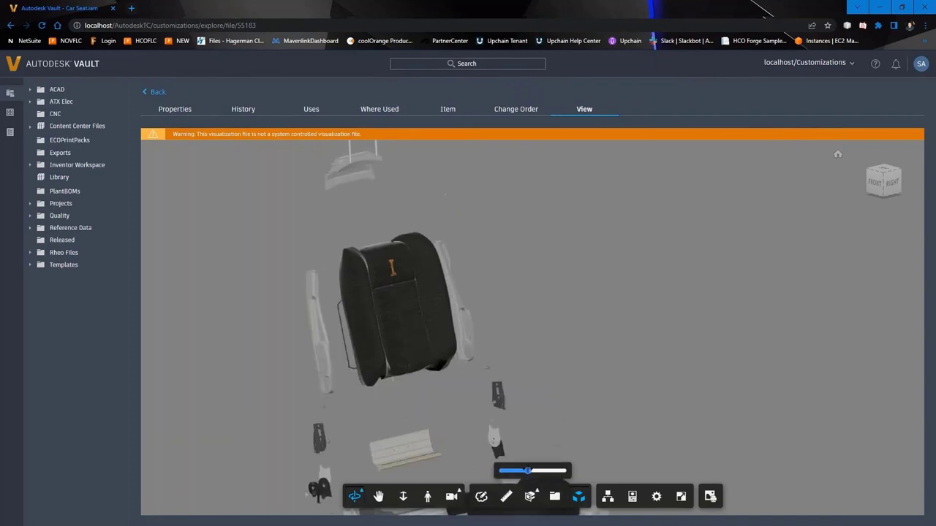
{"action": "left_click_drag", "start_coordinate": [481, 391], "coordinate": [640, 249]}
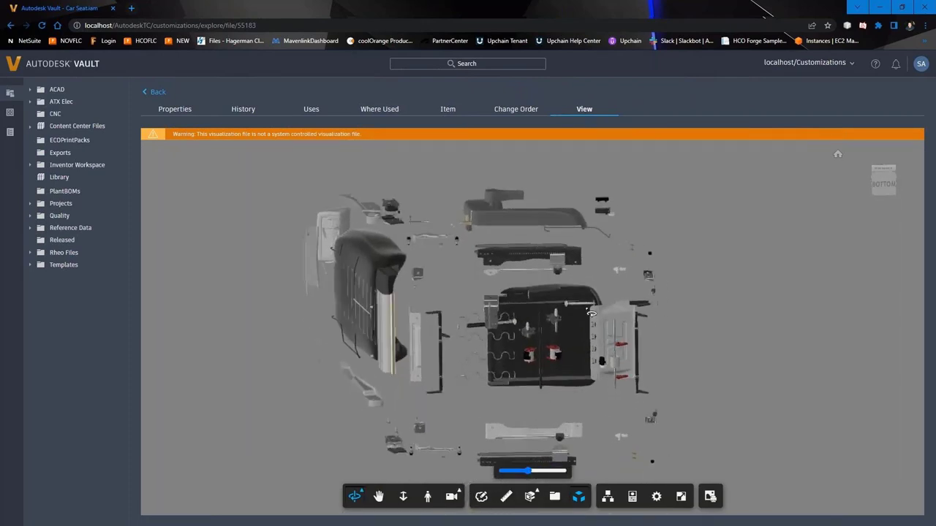
Isolate Ball Screw Sleeve:1 in the Model Browser, then show all objects again
{"action": "left_click", "coordinate": [606, 497]}
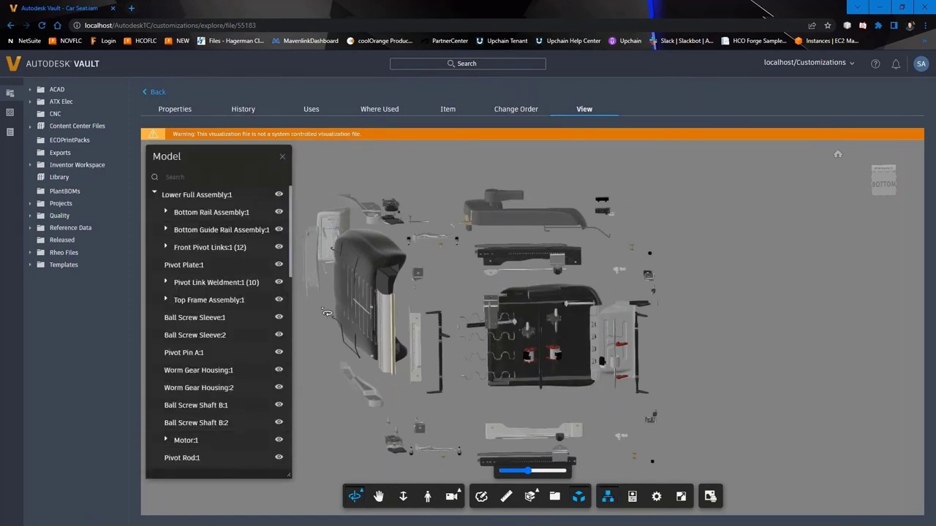
{"action": "left_click", "coordinate": [198, 320]}
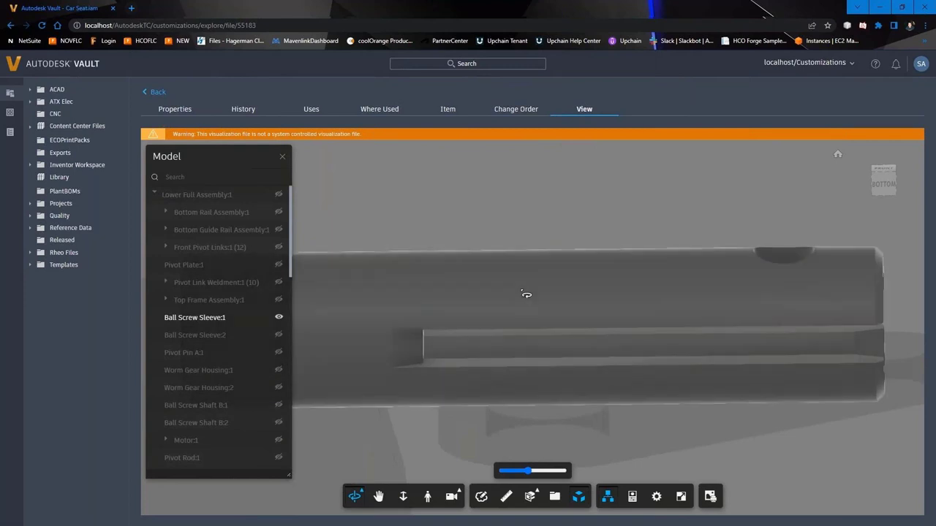
{"action": "scroll", "coordinate": [524, 298], "scroll_direction": "down", "scroll_amount": 5}
{"action": "right_click", "coordinate": [535, 286]}
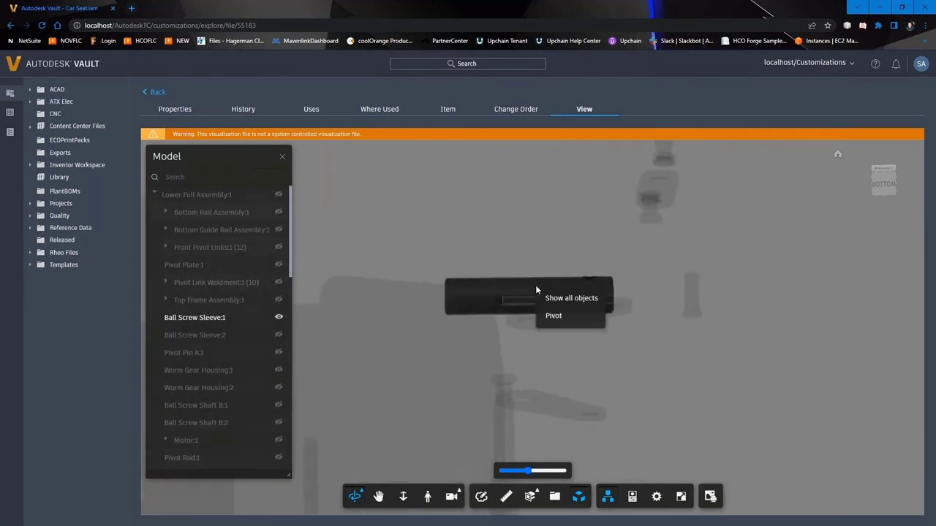
{"action": "left_click", "coordinate": [562, 298]}
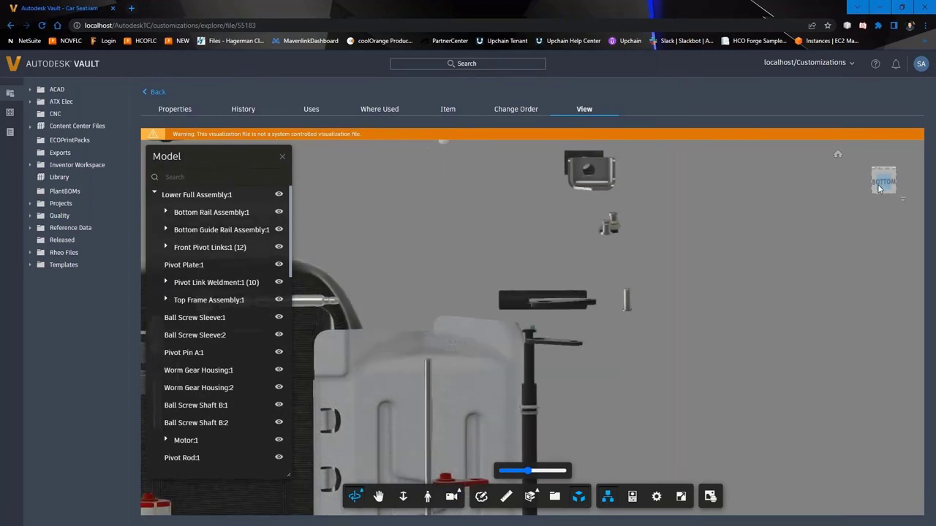
Reset to the Home view, tilt the seat, close the Model Browser and return to CarSeat
{"action": "left_click", "coordinate": [837, 154]}
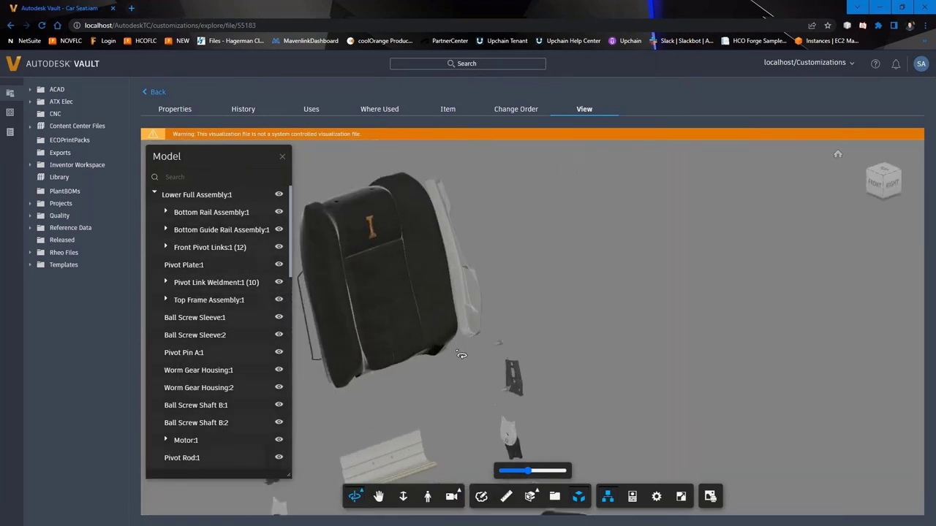
{"action": "left_click_drag", "start_coordinate": [477, 374], "coordinate": [490, 468]}
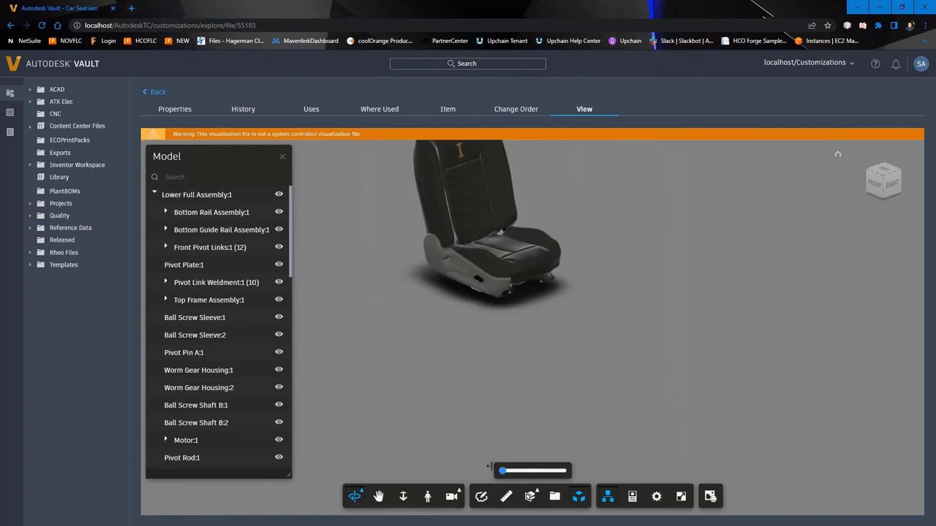
{"action": "left_click_drag", "start_coordinate": [567, 250], "coordinate": [574, 356]}
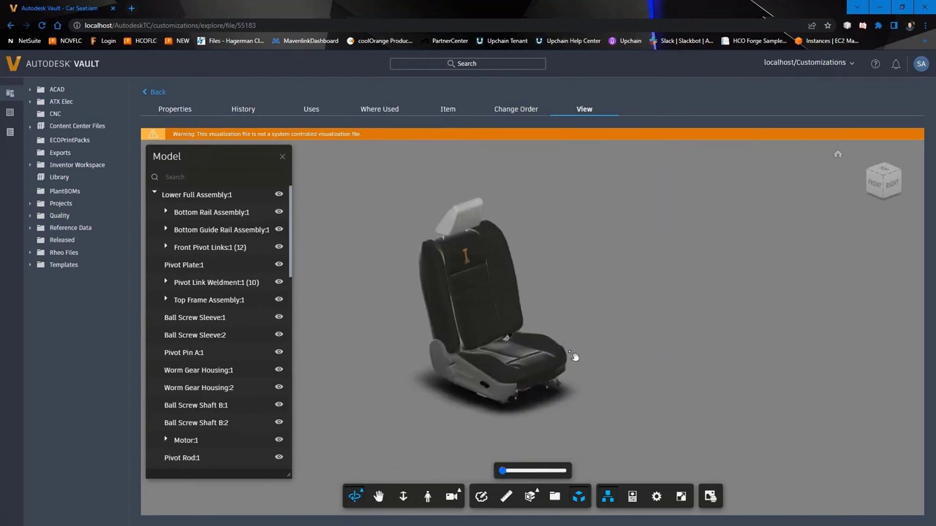
{"action": "left_click", "coordinate": [282, 159]}
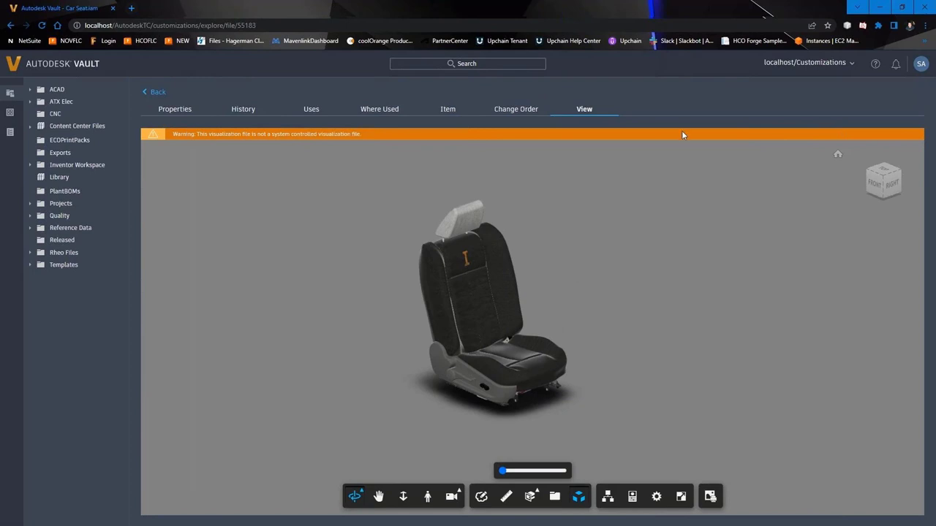
{"action": "left_click", "coordinate": [153, 95]}
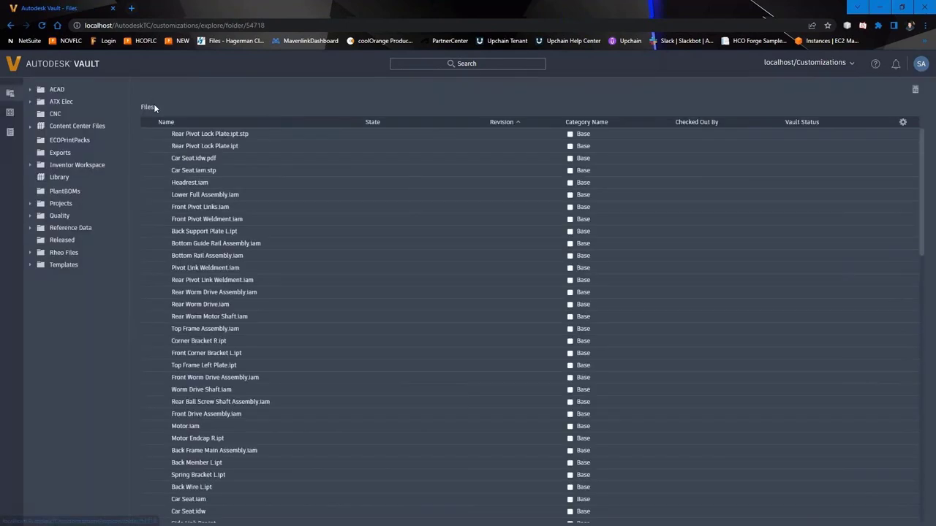
Search the Items list for 'model 14' and open item 100036
{"action": "left_click", "coordinate": [11, 112]}
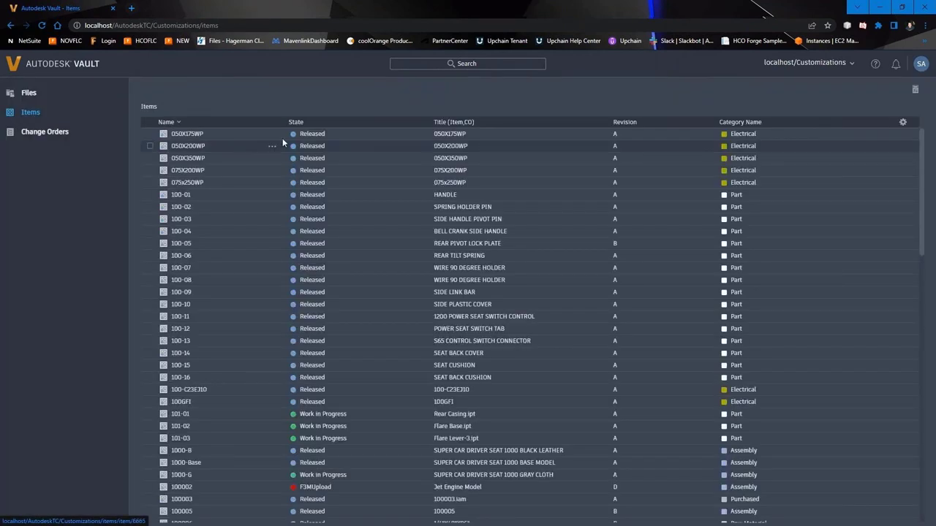
{"action": "left_click", "coordinate": [454, 65]}
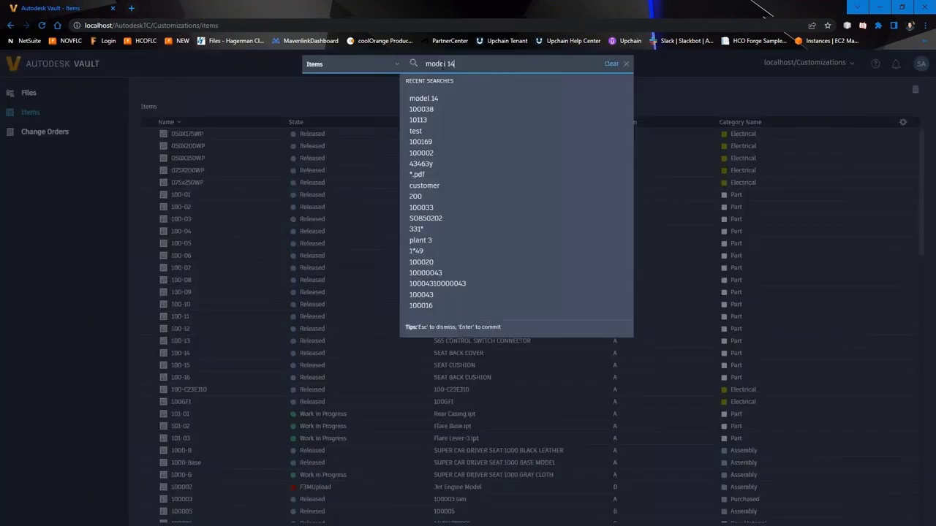
{"action": "key", "text": "Return"}
{"action": "left_click", "coordinate": [48, 150]}
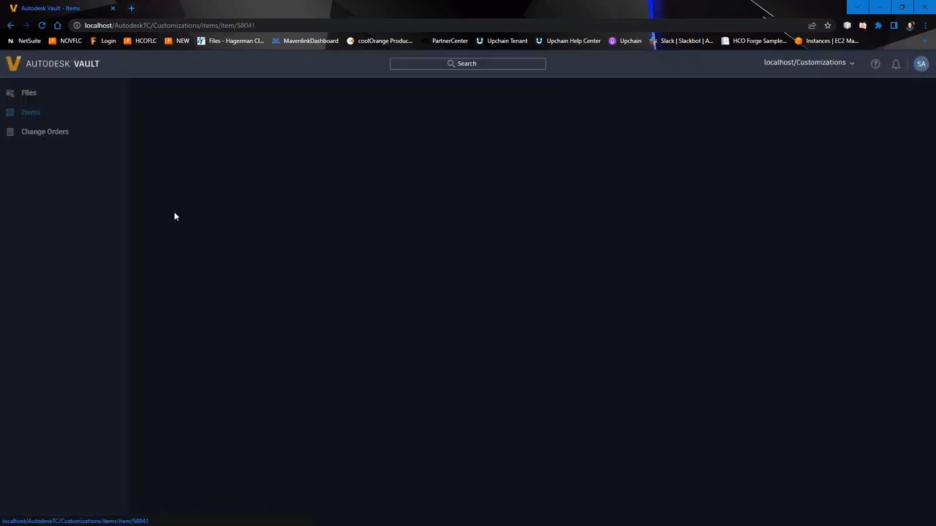
Open child item 10113 from 100036's Bill of Materials and show its Associated Files
{"action": "left_click", "coordinate": [320, 116]}
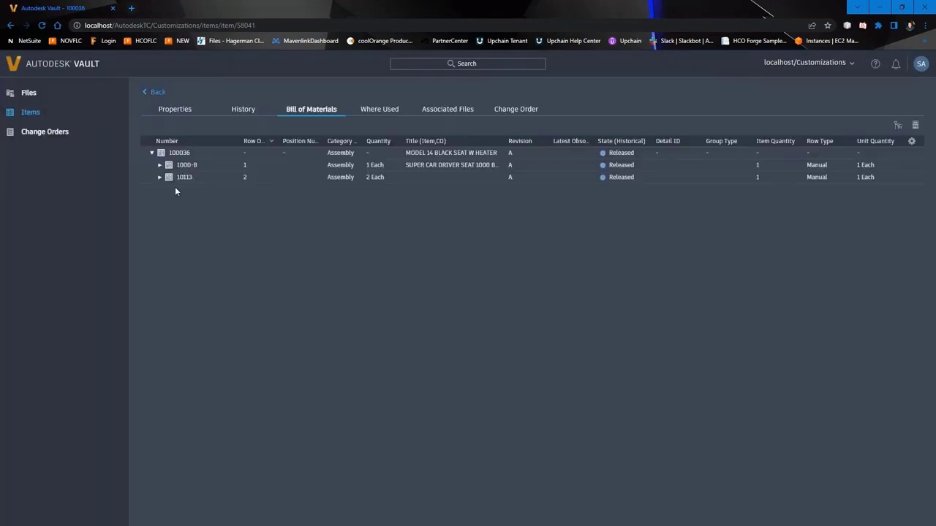
{"action": "left_click", "coordinate": [160, 177]}
{"action": "left_click", "coordinate": [176, 183]}
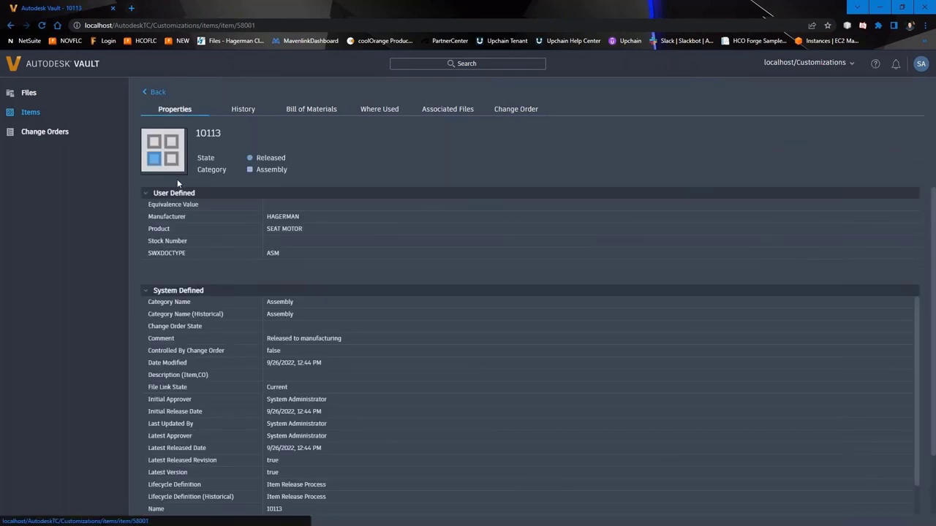
{"action": "left_click", "coordinate": [423, 113]}
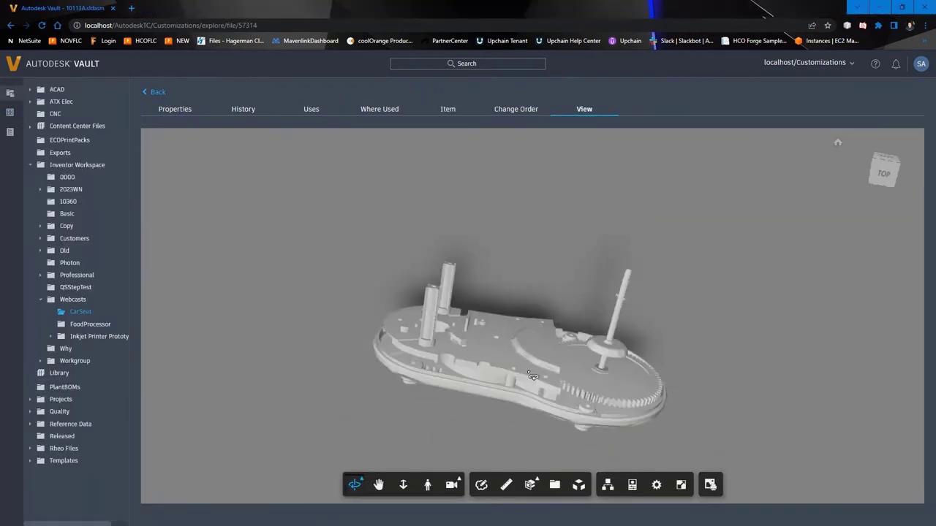
View the 10113A.sldasm properties, return to 3D, and explode the assembly with the slider
{"action": "left_click", "coordinate": [175, 109]}
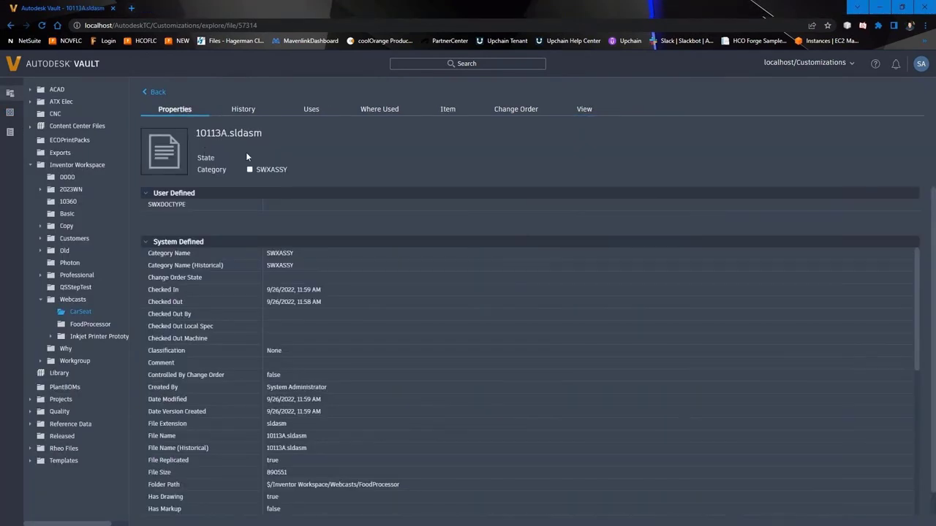
{"action": "left_click", "coordinate": [583, 109]}
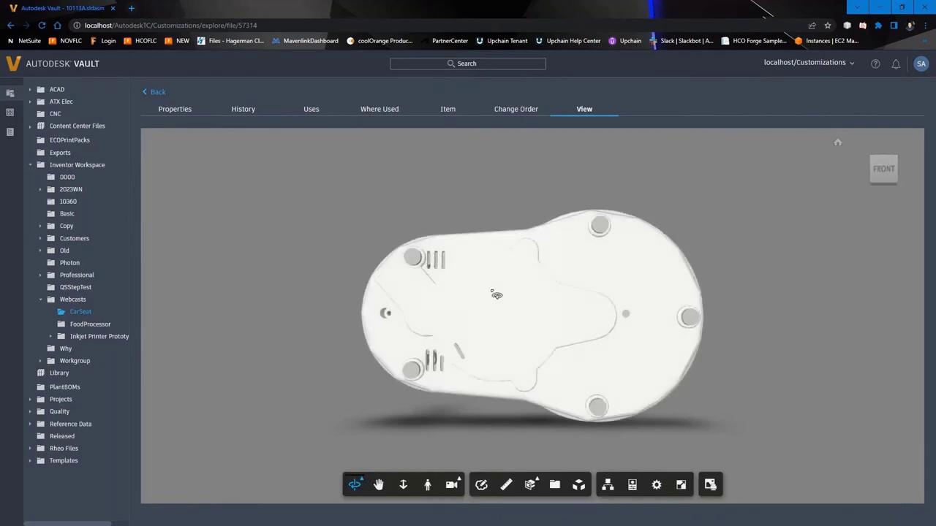
{"action": "left_click_drag", "start_coordinate": [496, 295], "coordinate": [623, 439]}
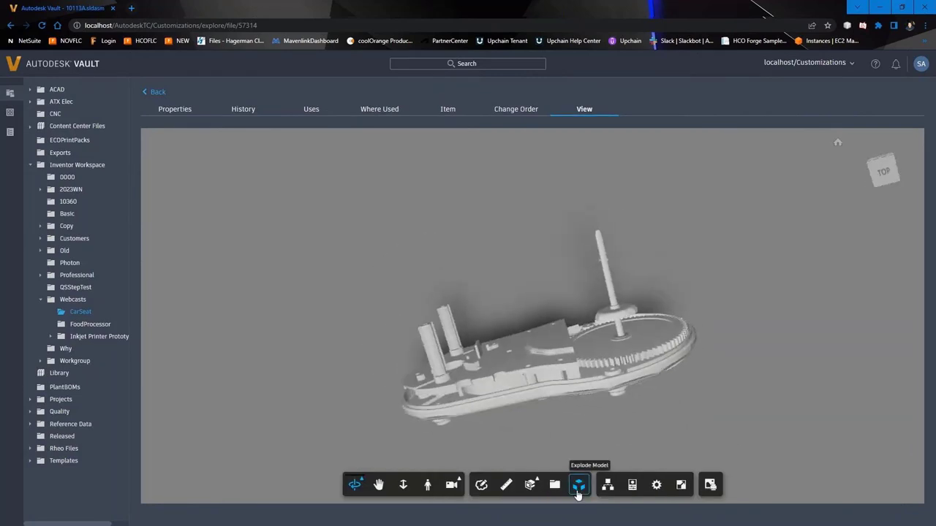
{"action": "left_click", "coordinate": [578, 487]}
{"action": "left_click_drag", "start_coordinate": [501, 459], "coordinate": [535, 459]}
{"action": "left_click_drag", "start_coordinate": [592, 345], "coordinate": [626, 269]}
Isolate part 10119A-1@Default in the Model Browser, then show all objects again
{"action": "left_click", "coordinate": [607, 486]}
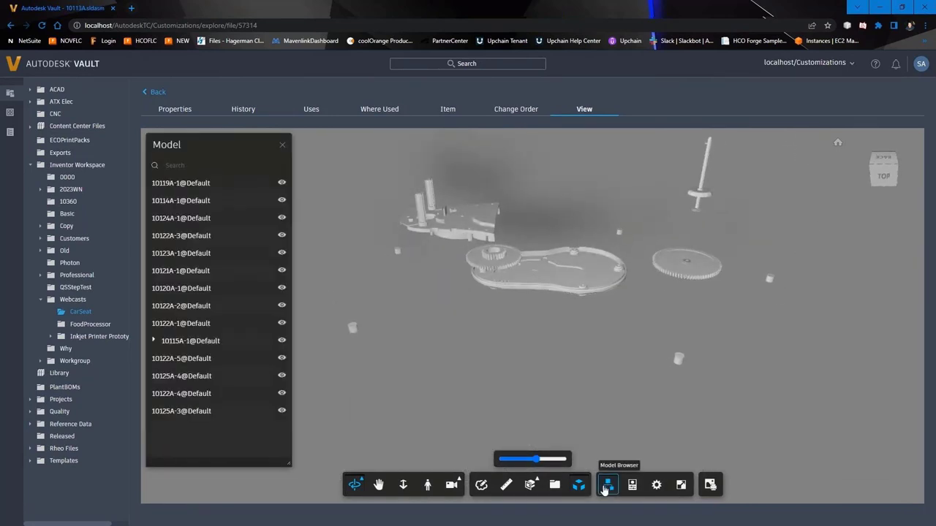
{"action": "left_click", "coordinate": [164, 187]}
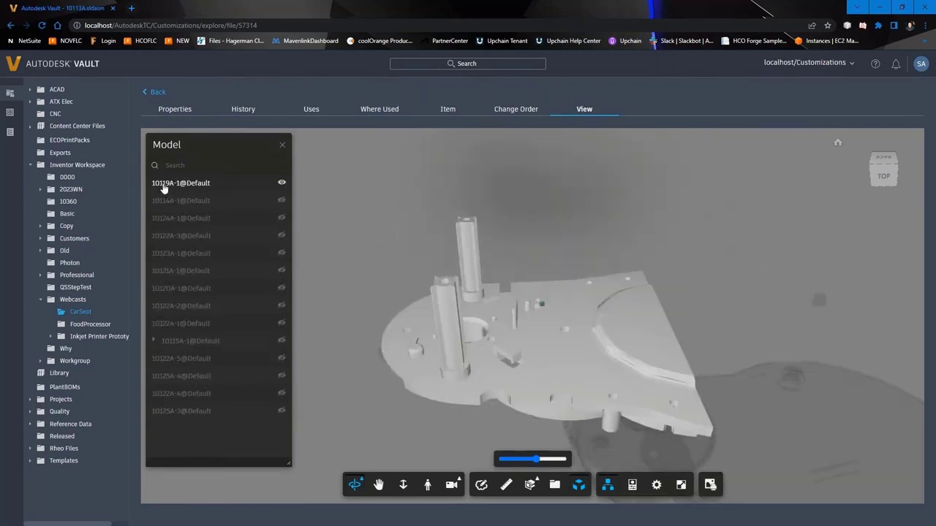
{"action": "right_click", "coordinate": [523, 317]}
{"action": "left_click", "coordinate": [557, 328]}
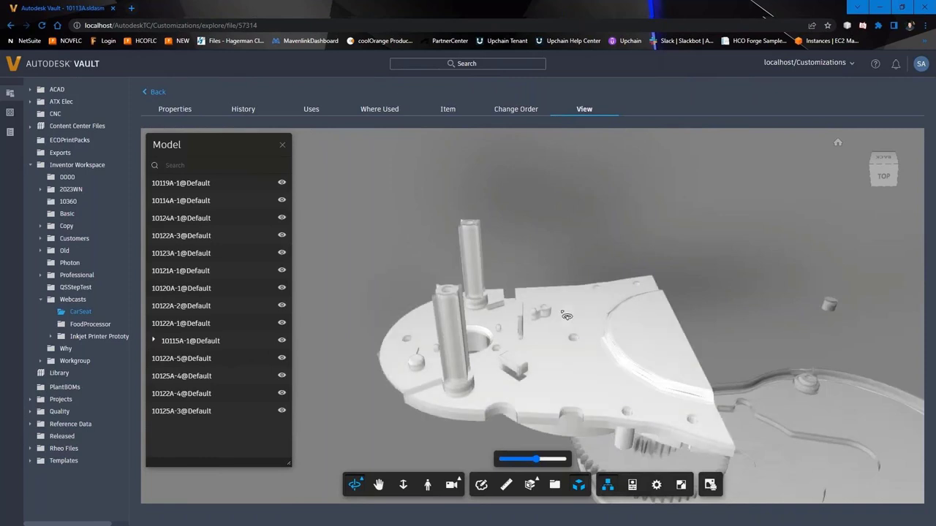
{"action": "scroll", "coordinate": [566, 316], "scroll_direction": "up", "scroll_amount": 5}
{"action": "scroll", "coordinate": [566, 316], "scroll_direction": "down", "scroll_amount": 5}
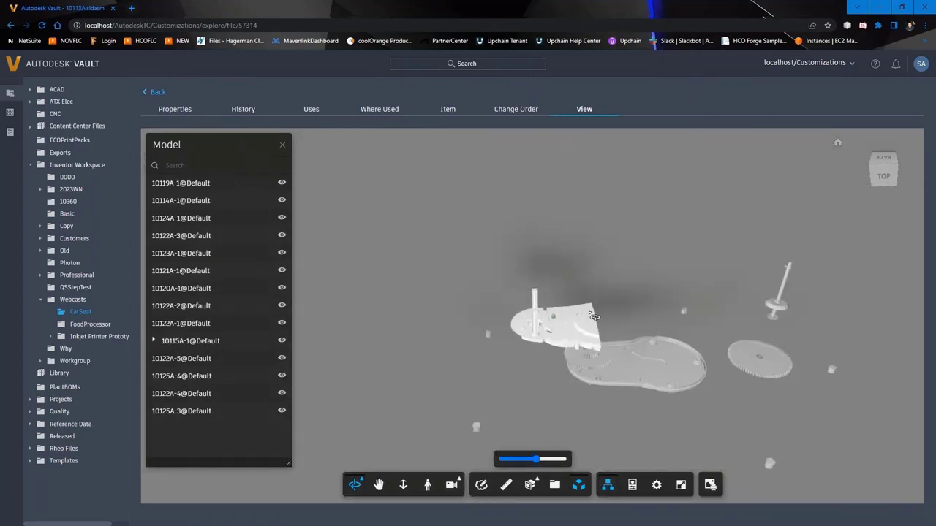
Orbit to a low side-on view and circle a gear with a red freehand markup
{"action": "left_click_drag", "start_coordinate": [594, 316], "coordinate": [520, 459]}
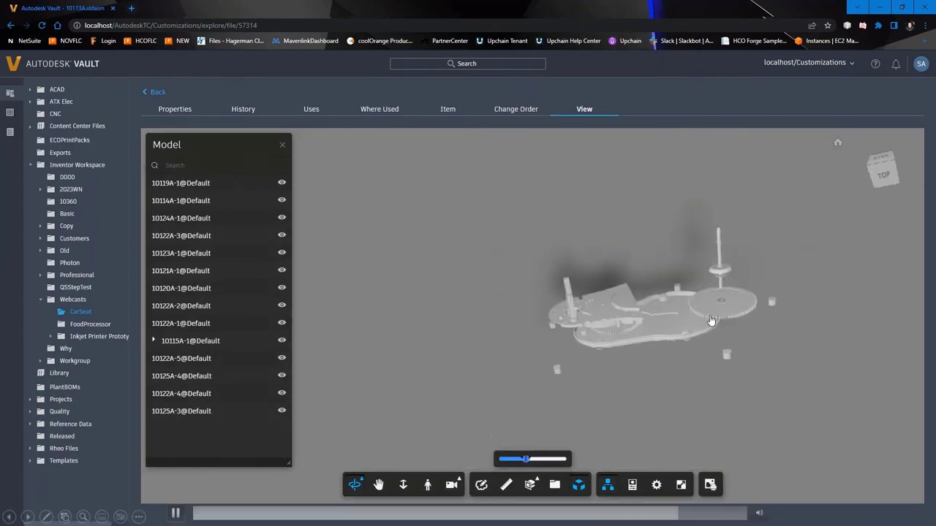
{"action": "scroll", "coordinate": [826, 340], "scroll_direction": "up", "scroll_amount": 5}
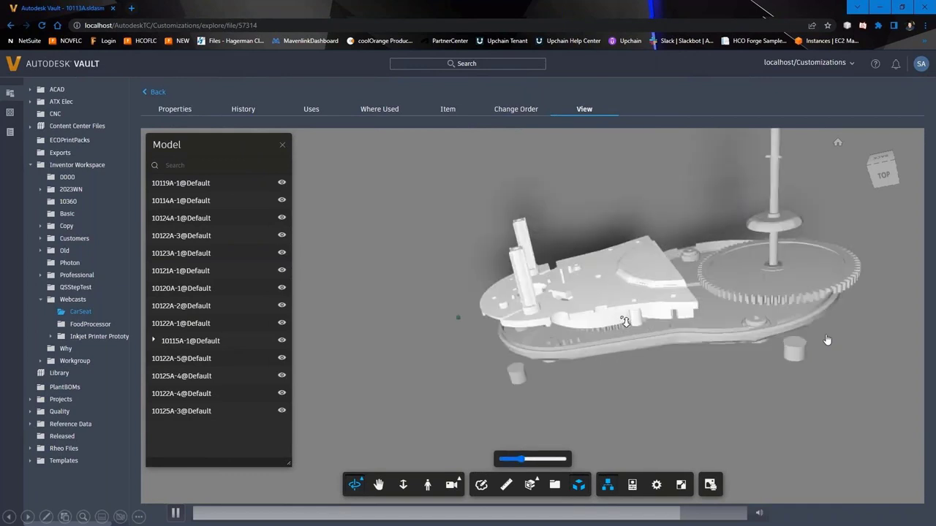
{"action": "left_click_drag", "start_coordinate": [826, 340], "coordinate": [647, 305]}
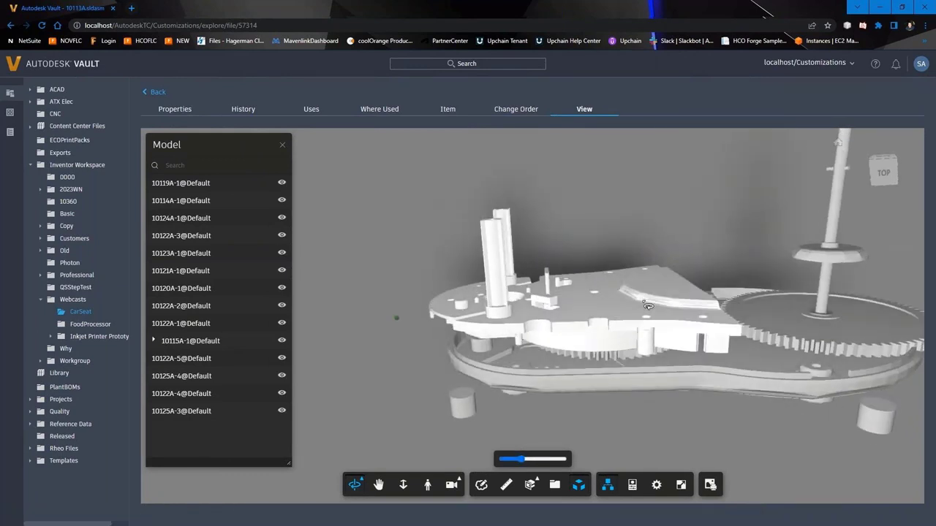
{"action": "left_click", "coordinate": [482, 486]}
{"action": "mouse_move", "coordinate": [542, 309]}
{"action": "left_mouse_down"}
{"action": "mouse_move", "coordinate": [519, 363]}
{"action": "mouse_move", "coordinate": [614, 362]}
{"action": "mouse_move", "coordinate": [539, 325]}
{"action": "left_mouse_up"}
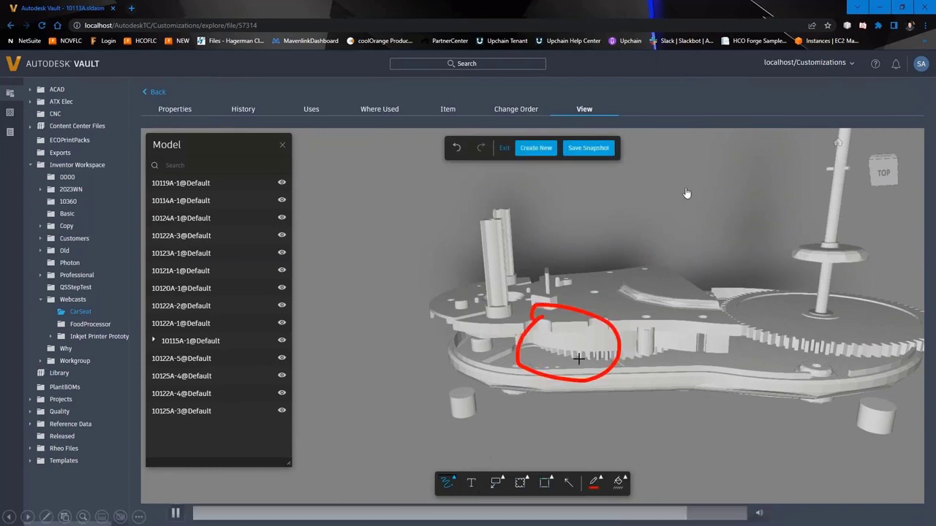
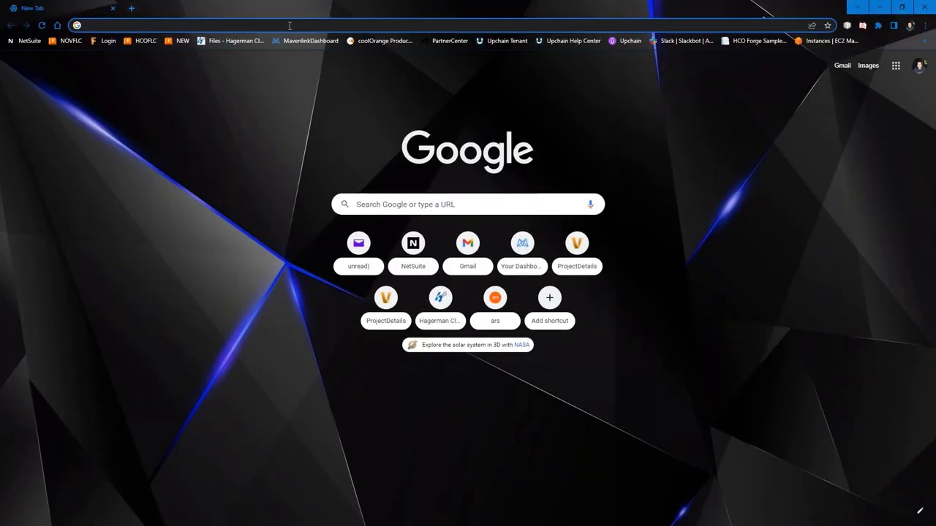
Load the localhost Vault web address, clear the Session Expired notice and sign in with the administrator username
{"action": "left_click", "coordinate": [289, 25]}
{"action": "type", "text": "lo"}
{"action": "key", "text": "Return"}
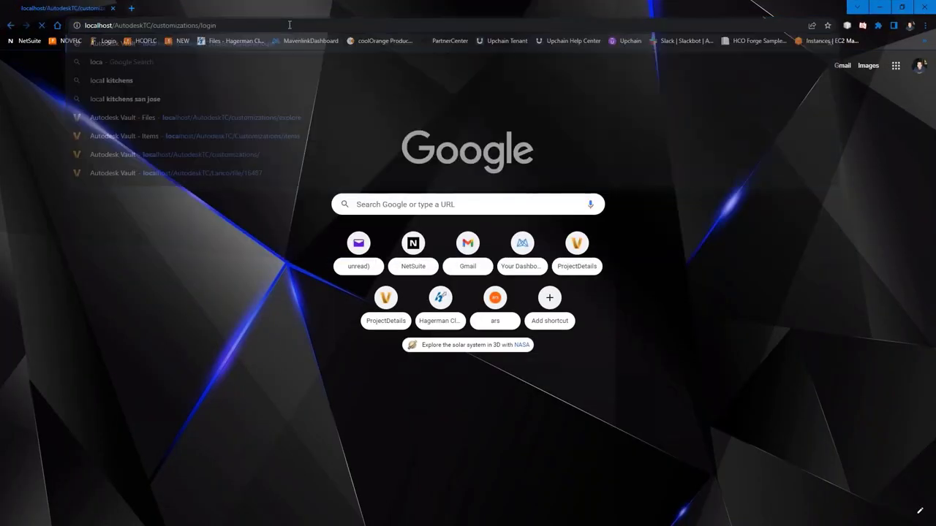
{"action": "left_click", "coordinate": [540, 183]}
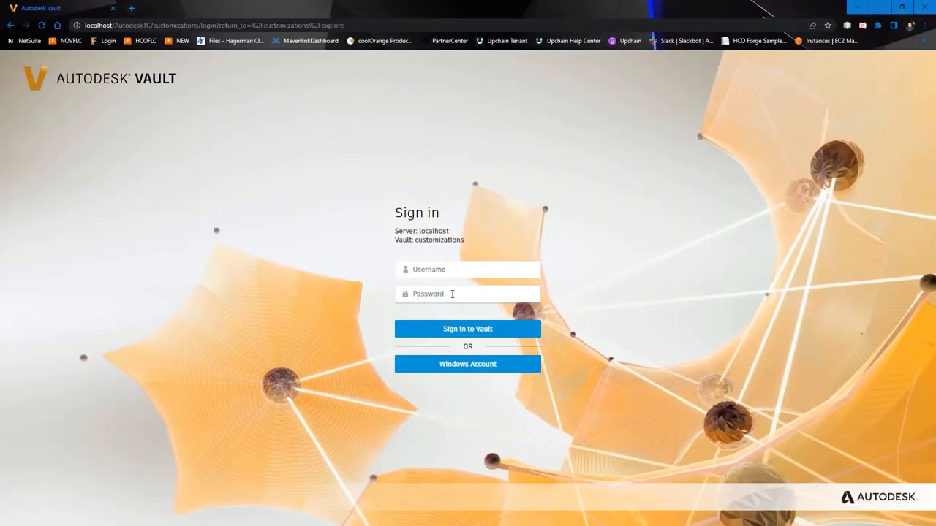
{"action": "type", "text": "admin"}
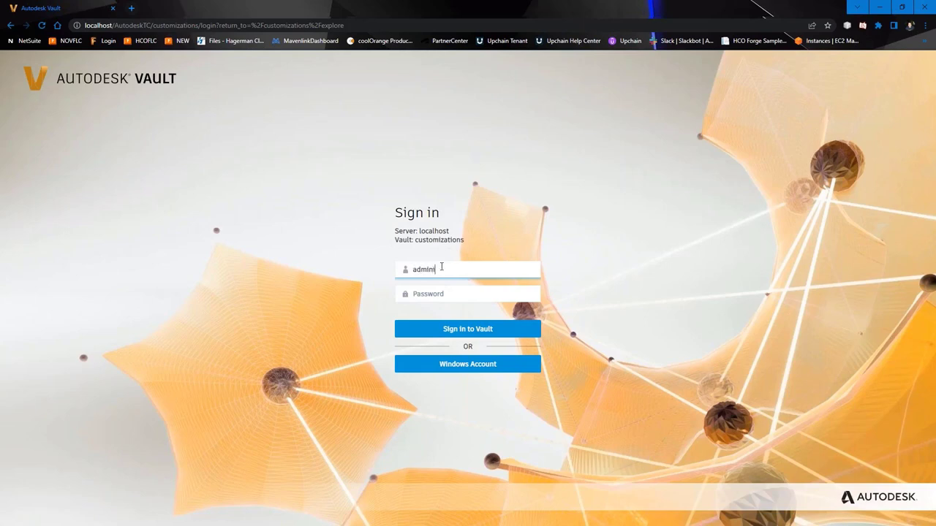
{"action": "type", "text": "istrator"}
{"action": "key", "text": "Return"}
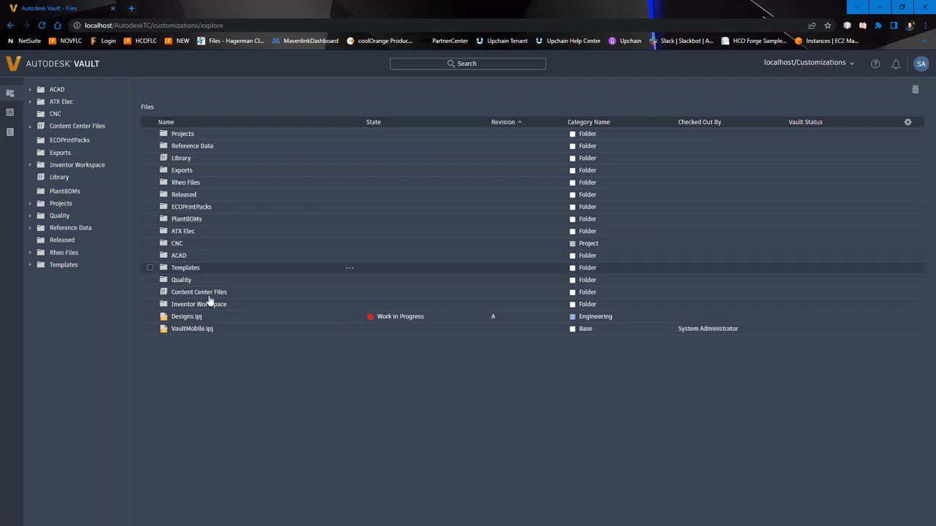
Open the SR123.iam assembly's details from the Inventor Workspace folder
{"action": "left_click", "coordinate": [185, 305]}
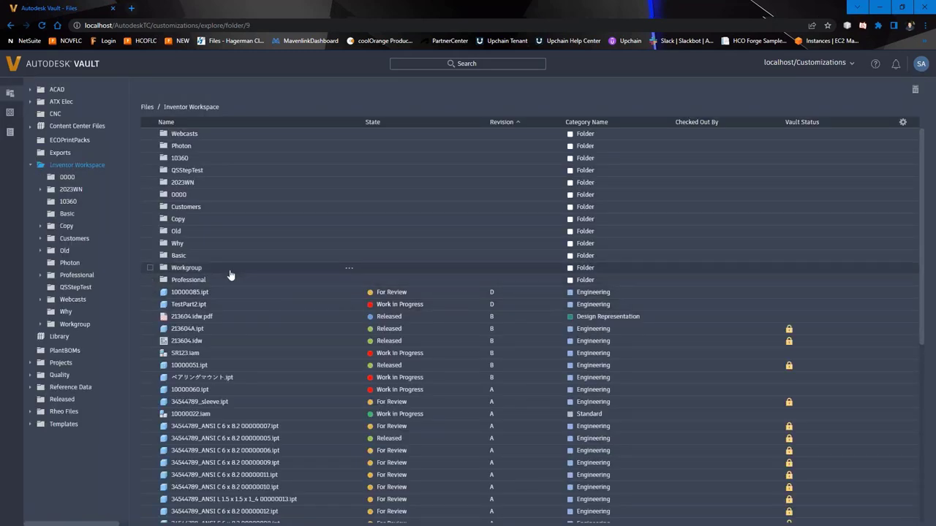
{"action": "scroll", "coordinate": [231, 272], "scroll_direction": "down", "scroll_amount": 3}
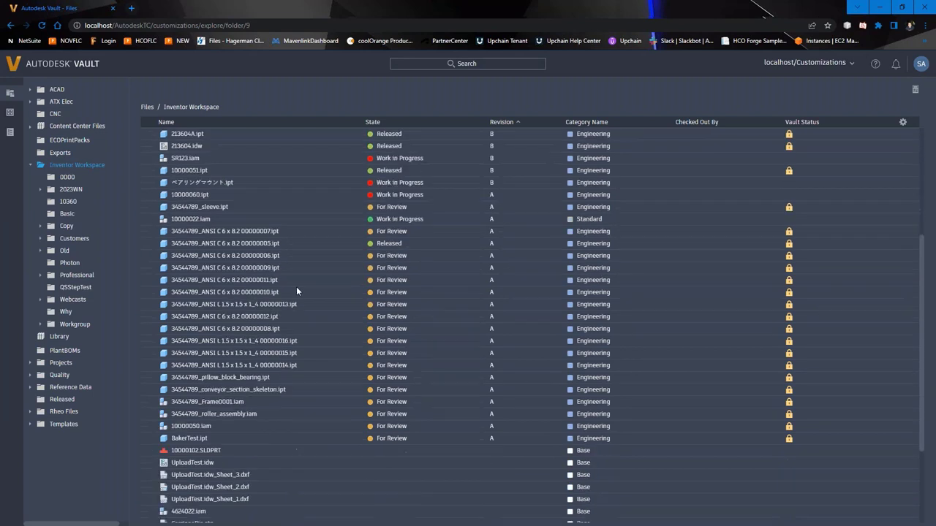
{"action": "left_click", "coordinate": [184, 158]}
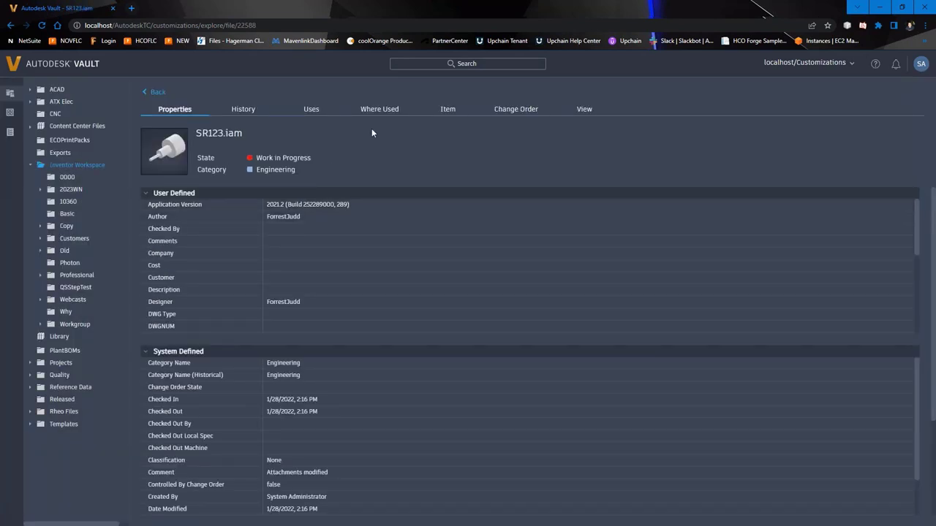
Show the files SR123.iam uses, expand TestPart2.ipt and bring up the row's actions
{"action": "left_click", "coordinate": [380, 110]}
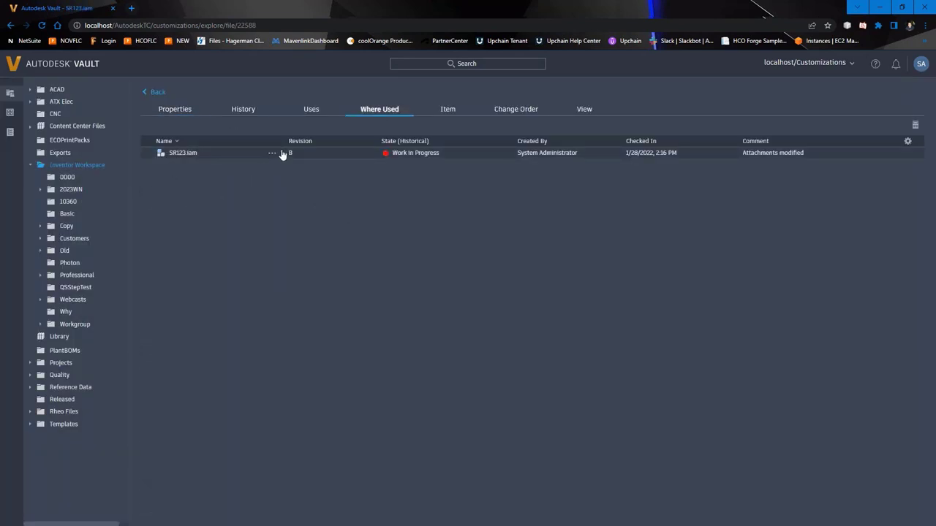
{"action": "left_click", "coordinate": [311, 109]}
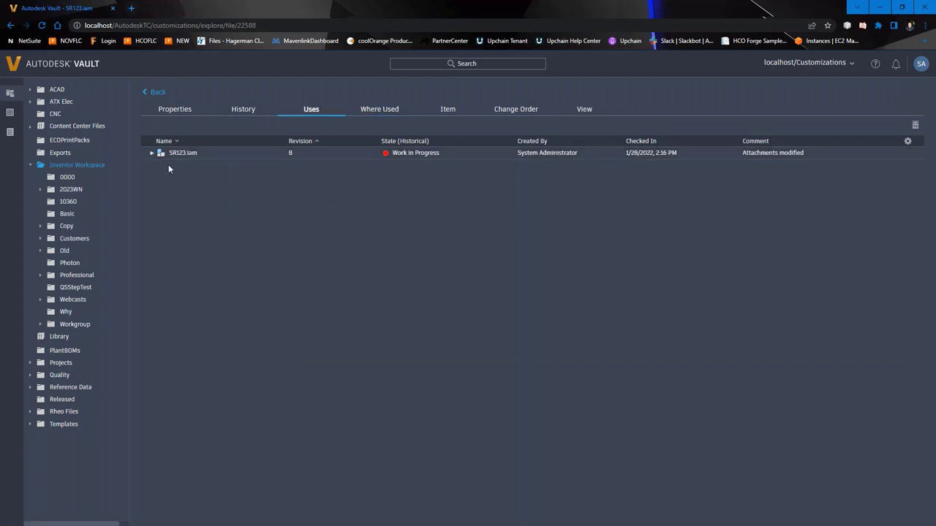
{"action": "left_click", "coordinate": [159, 177]}
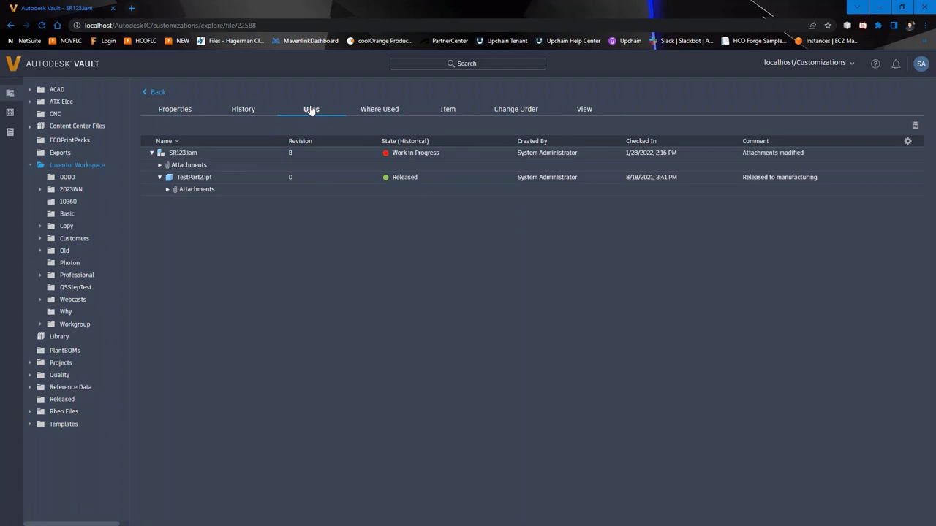
{"action": "left_click", "coordinate": [272, 155]}
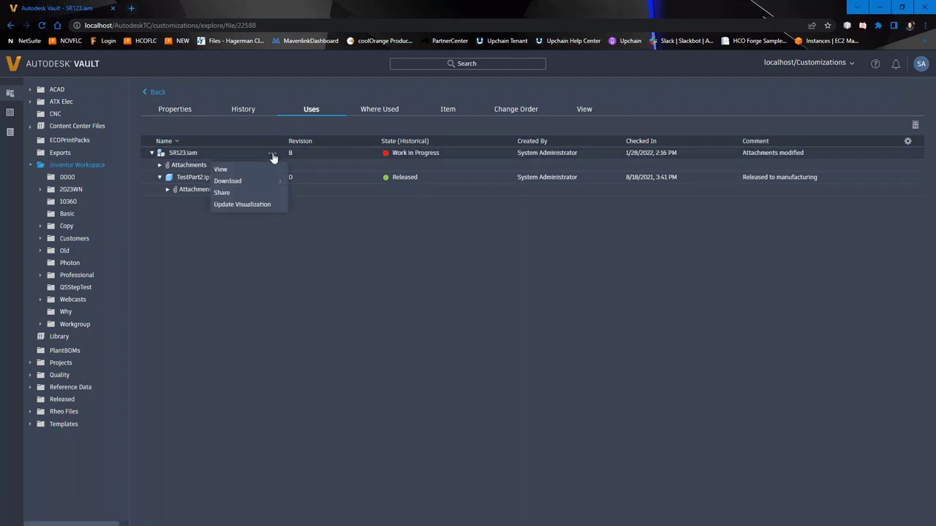
Download SR123.iam and TestPart2.ipt as files, then go back to the Inventor Workspace list
{"action": "left_click", "coordinate": [237, 182]}
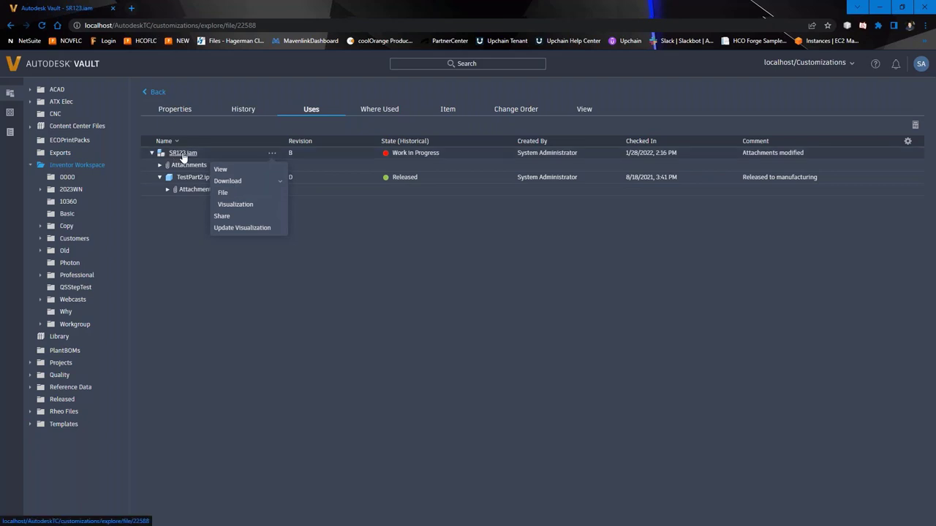
{"action": "left_click", "coordinate": [223, 195]}
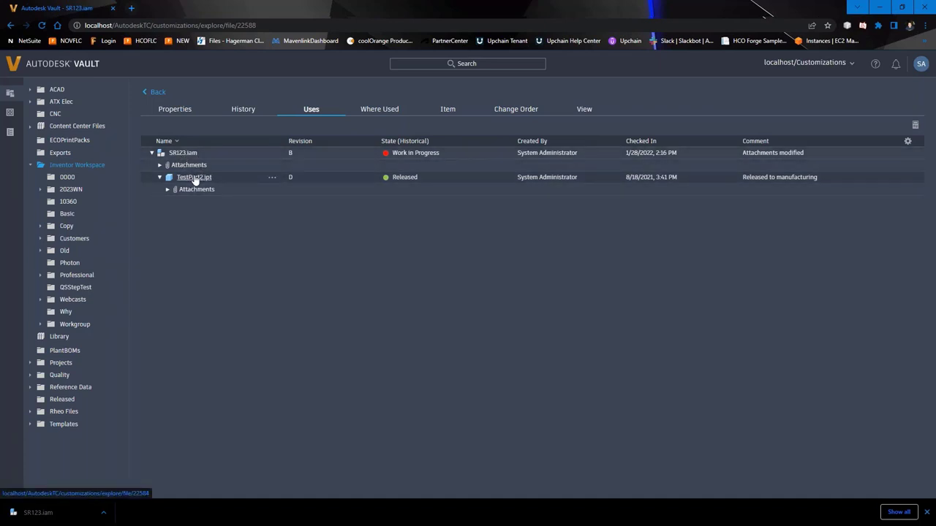
{"action": "left_click", "coordinate": [272, 178]}
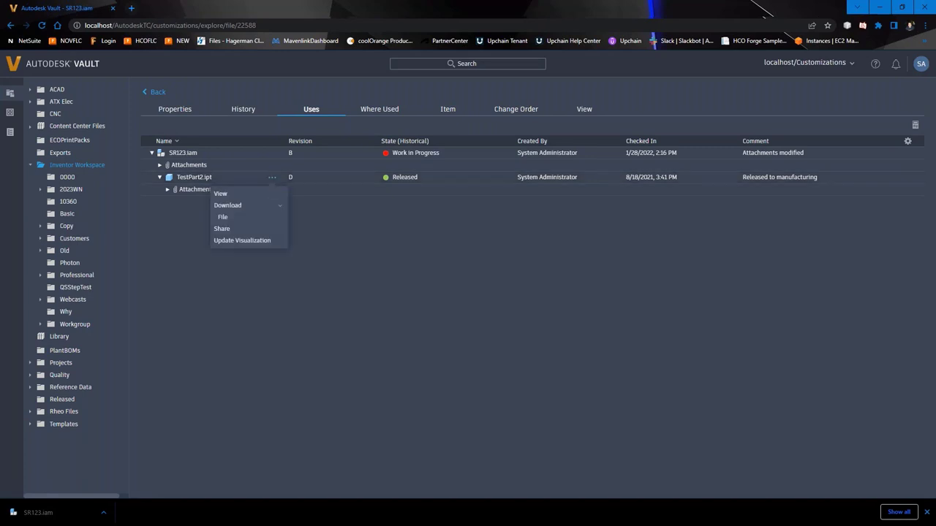
{"action": "left_click", "coordinate": [233, 208]}
{"action": "left_click", "coordinate": [222, 218]}
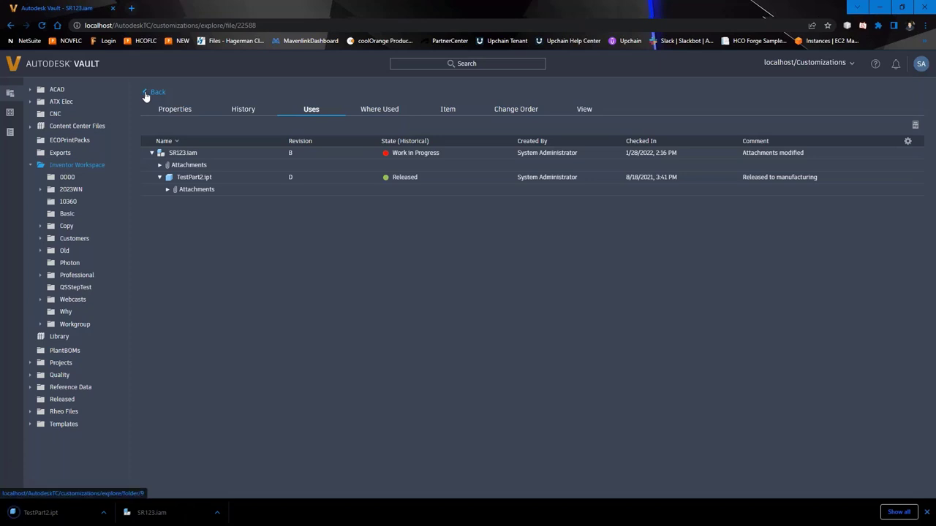
{"action": "left_click", "coordinate": [154, 93]}
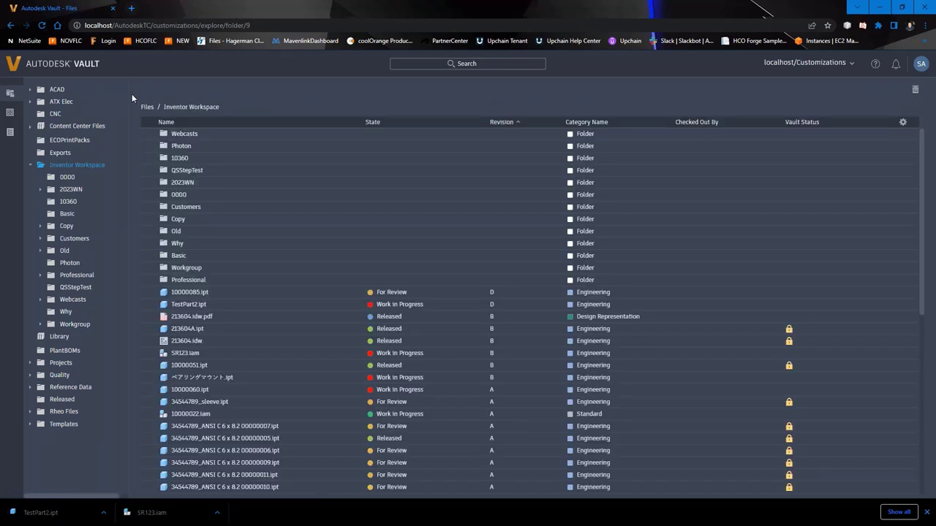
Check 213604.idw.pdf, 213604A.ipt, 213604.idw and SR123.iam in the file grid, then start a vault search
{"action": "left_click", "coordinate": [150, 304]}
{"action": "left_click", "coordinate": [150, 316]}
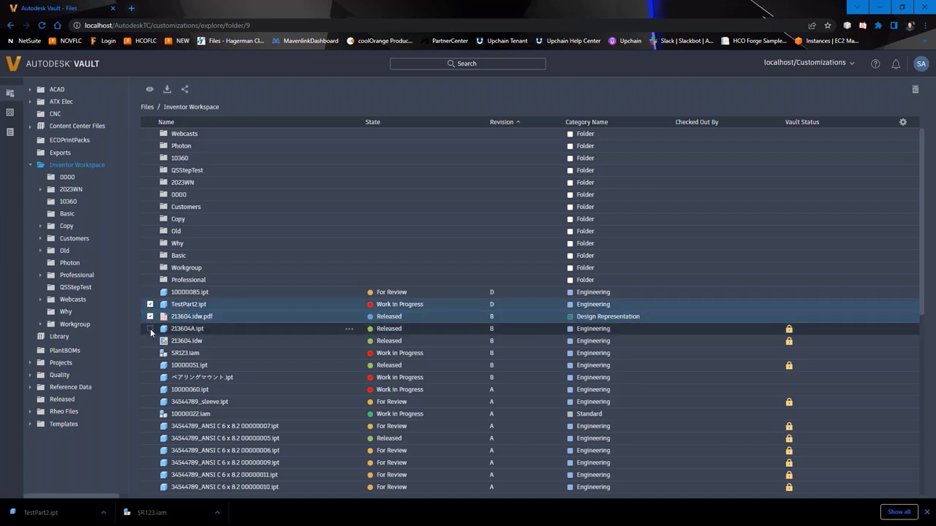
{"action": "left_click", "coordinate": [150, 353]}
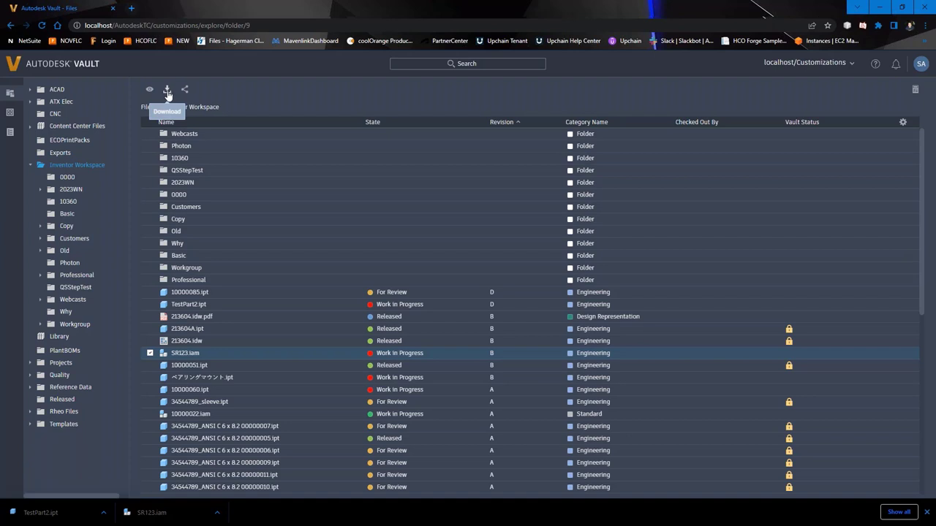
{"action": "left_click", "coordinate": [150, 340]}
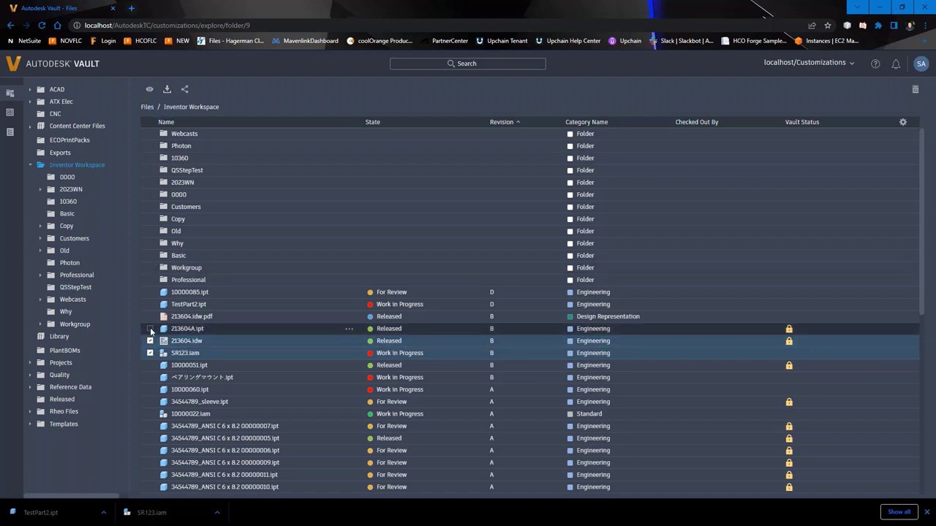
{"action": "left_click", "coordinate": [149, 328]}
{"action": "left_click", "coordinate": [149, 316]}
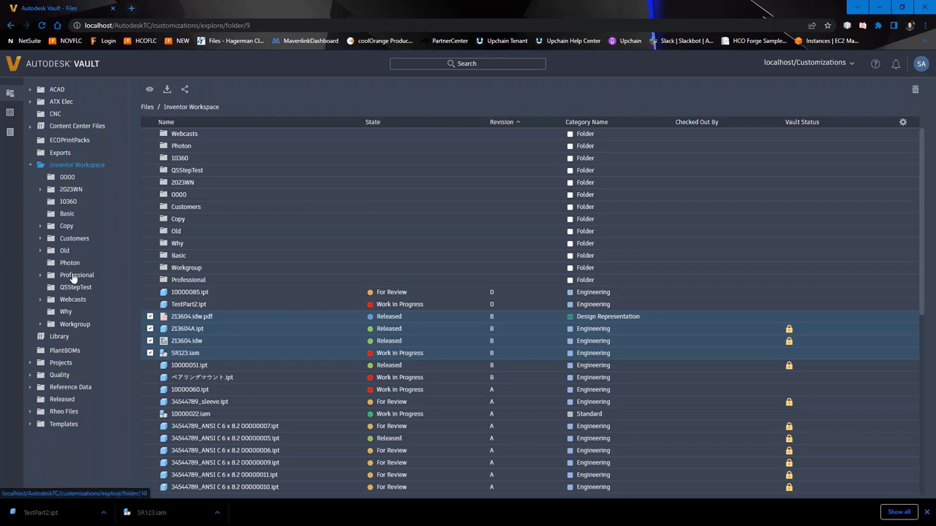
{"action": "left_click", "coordinate": [450, 65]}
Rerun the recent search 100002, open 100002.iam and switch to its 3D View
{"action": "left_click", "coordinate": [422, 109]}
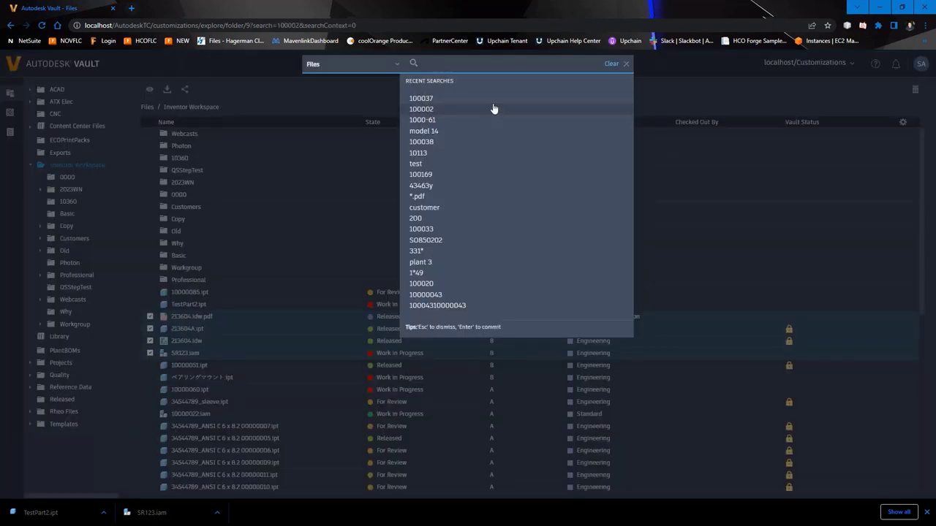
{"action": "left_click", "coordinate": [65, 160]}
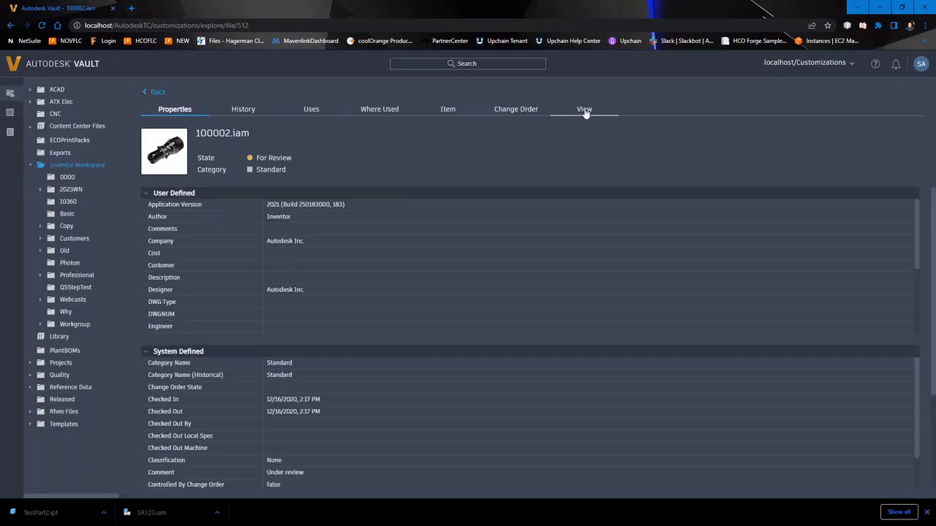
{"action": "left_click", "coordinate": [585, 114]}
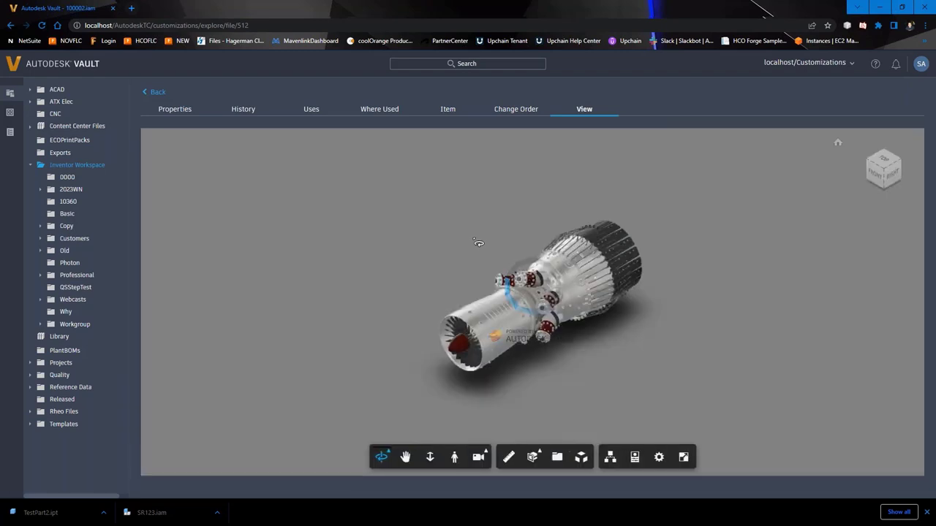
Turn on Explode Model, drag the explode slider to spread the engine parts, and orbit around them
{"action": "left_click_drag", "start_coordinate": [476, 244], "coordinate": [468, 216]}
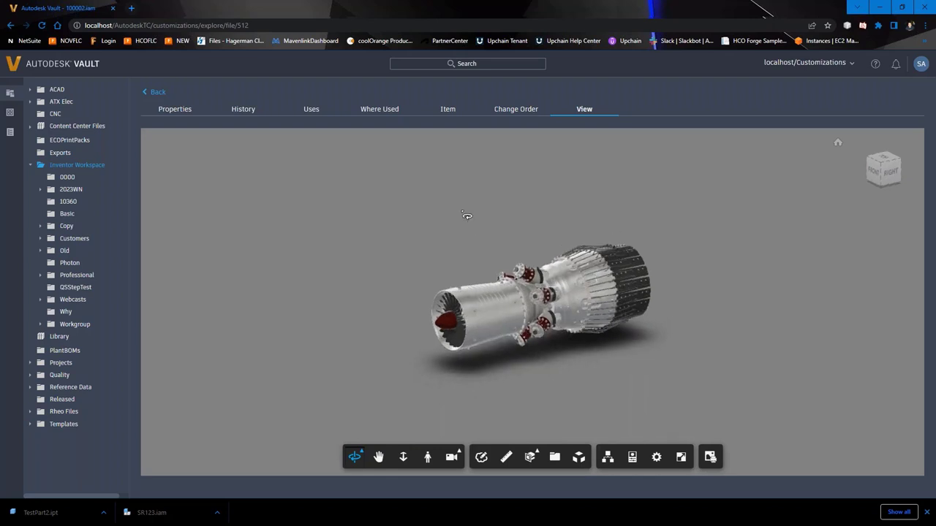
{"action": "left_click_drag", "start_coordinate": [467, 216], "coordinate": [458, 149]}
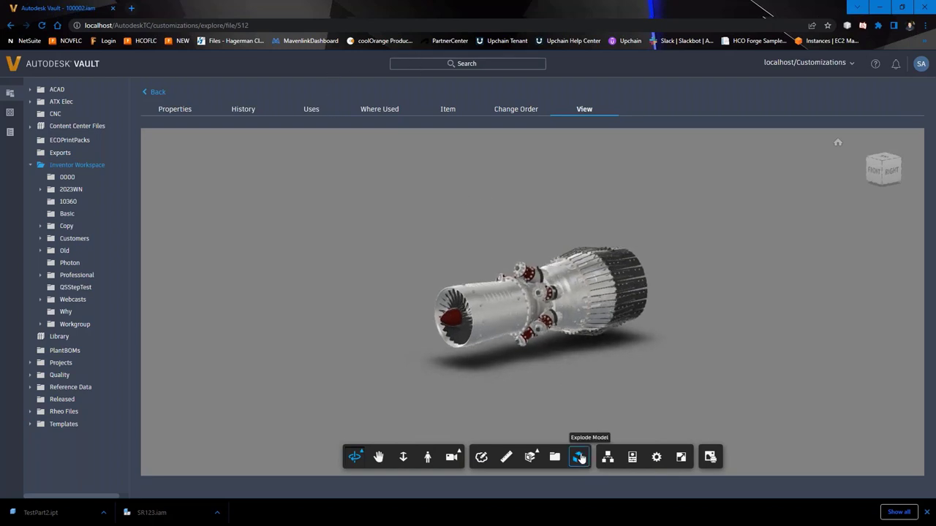
{"action": "left_click", "coordinate": [578, 457]}
{"action": "left_click_drag", "start_coordinate": [502, 432], "coordinate": [524, 432]}
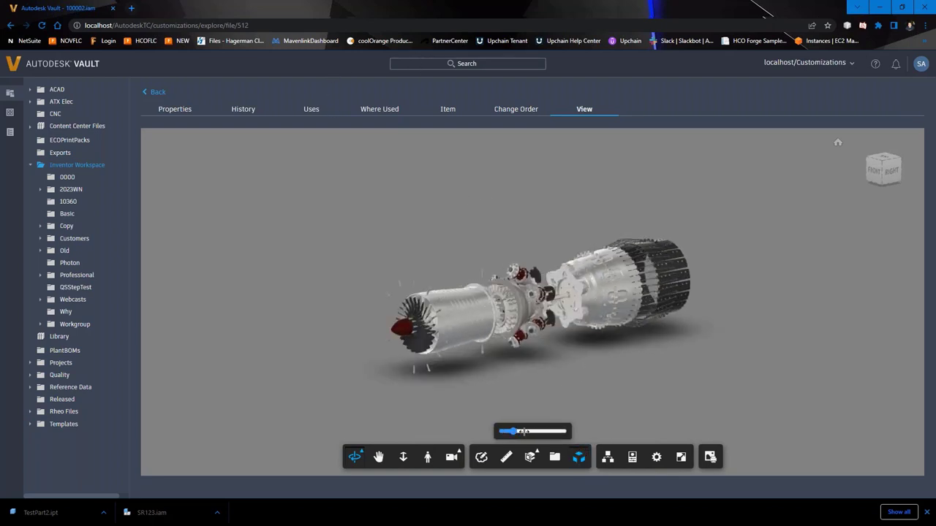
{"action": "left_click_drag", "start_coordinate": [555, 246], "coordinate": [515, 261]}
{"action": "left_click_drag", "start_coordinate": [432, 253], "coordinate": [494, 252]}
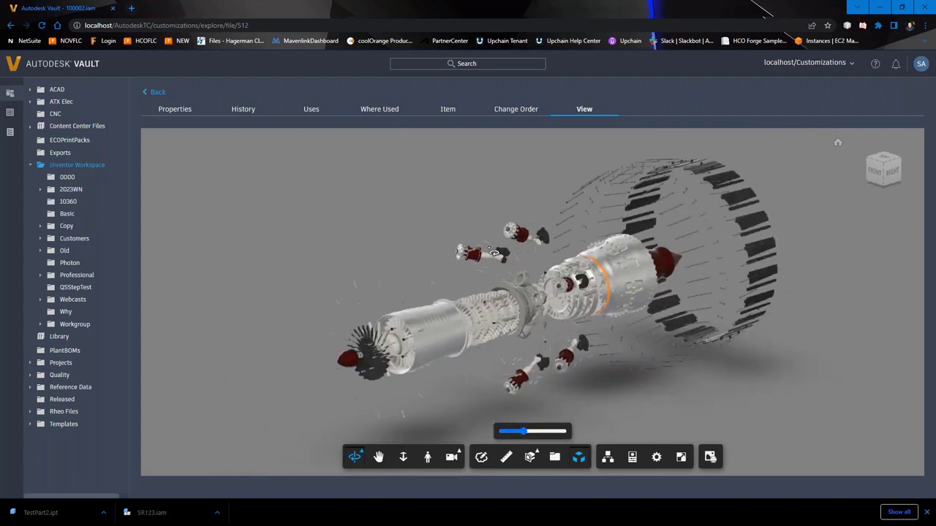
Use Markup's dimension tool to measure 189.9 mm on the exploded engine with X, Y, Z components
{"action": "left_click", "coordinate": [482, 457]}
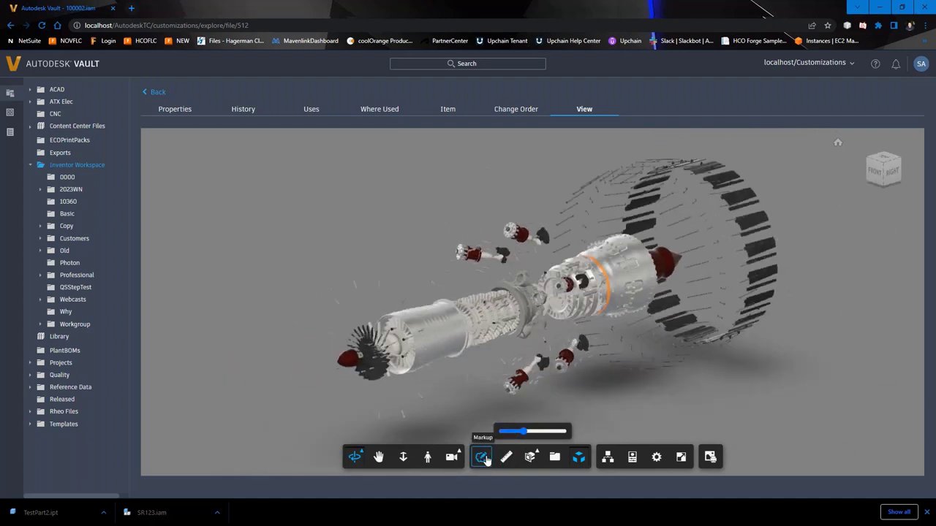
{"action": "left_click_drag", "start_coordinate": [555, 273], "coordinate": [555, 319]}
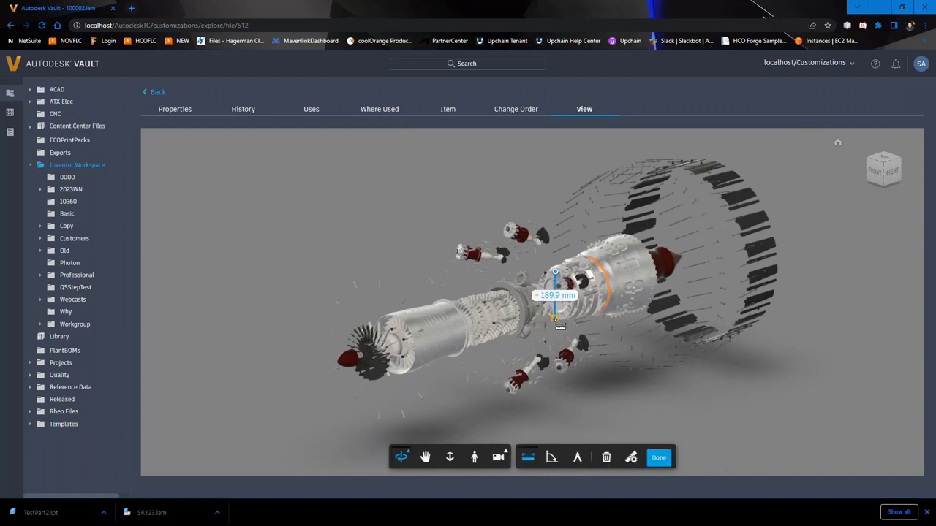
{"action": "left_click", "coordinate": [559, 326]}
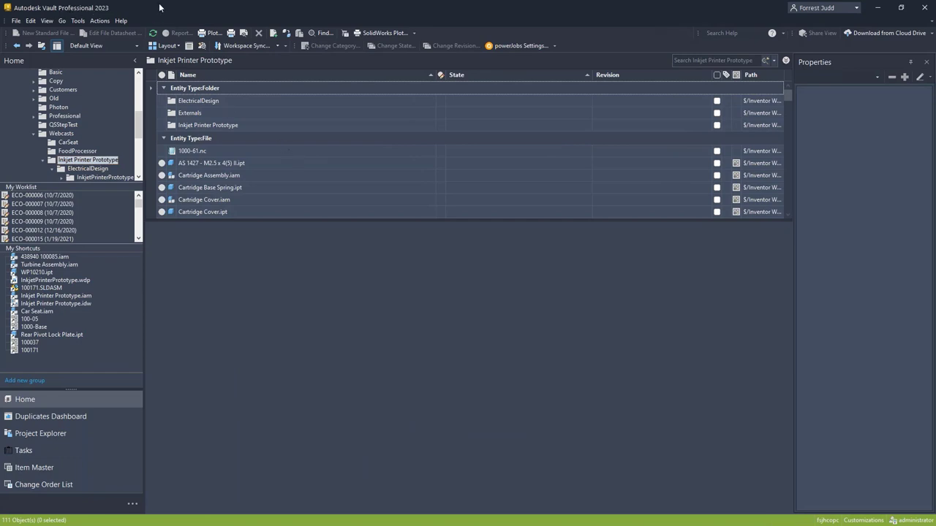
Select Cartridge Assembly.iam and check its actions, then minimize Vault Professional and return to the slide show
{"action": "left_click", "coordinate": [208, 175]}
{"action": "right_click", "coordinate": [205, 174]}
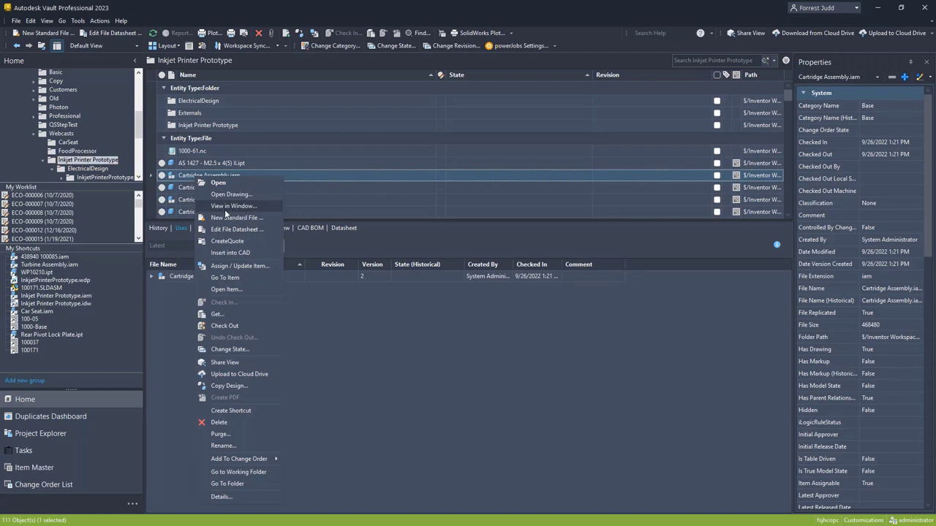
{"action": "left_click", "coordinate": [182, 177]}
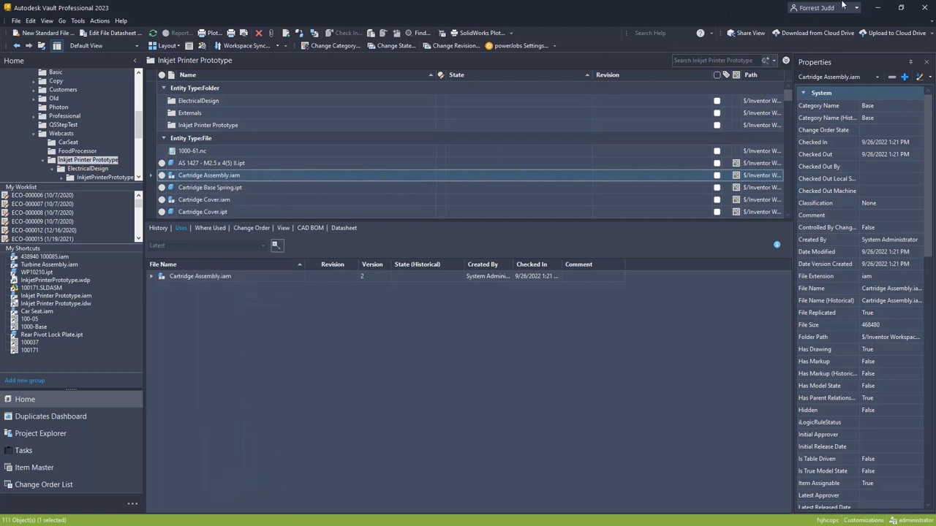
{"action": "left_click", "coordinate": [878, 9]}
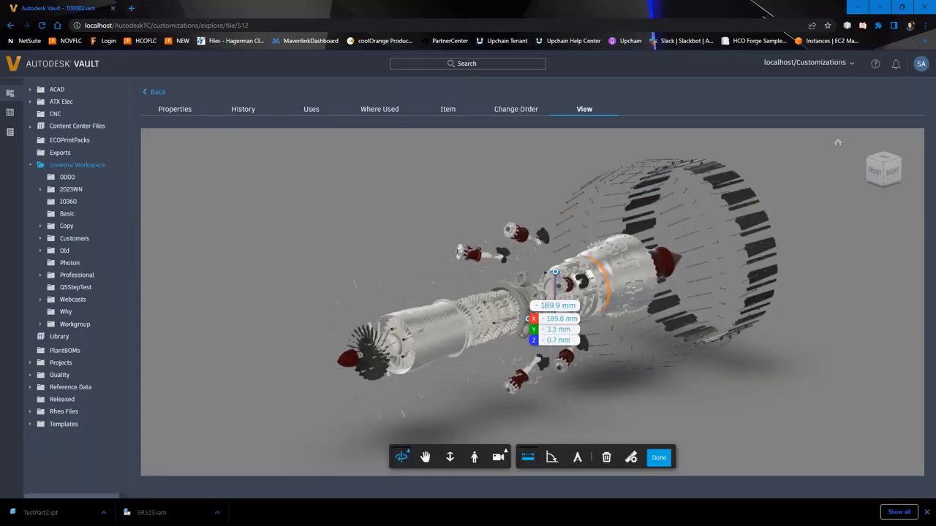
{"action": "key", "text": "alt+Tab"}
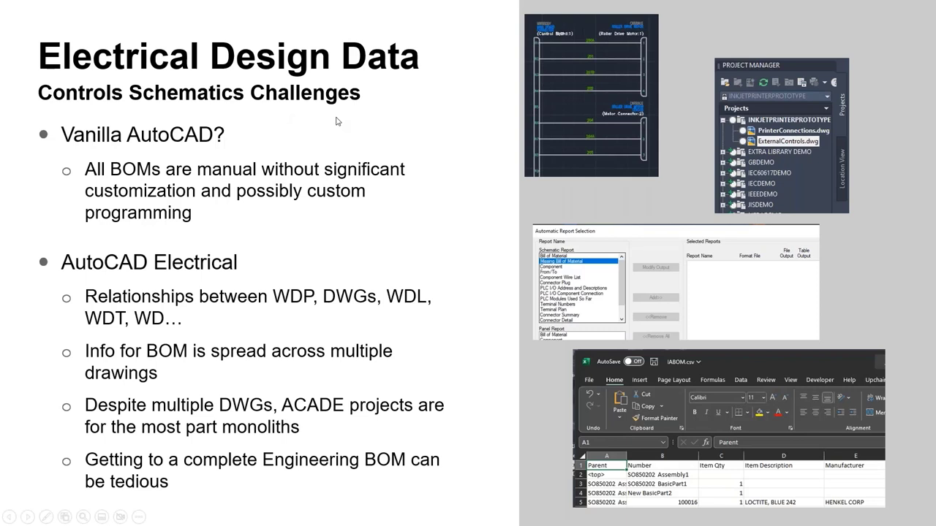
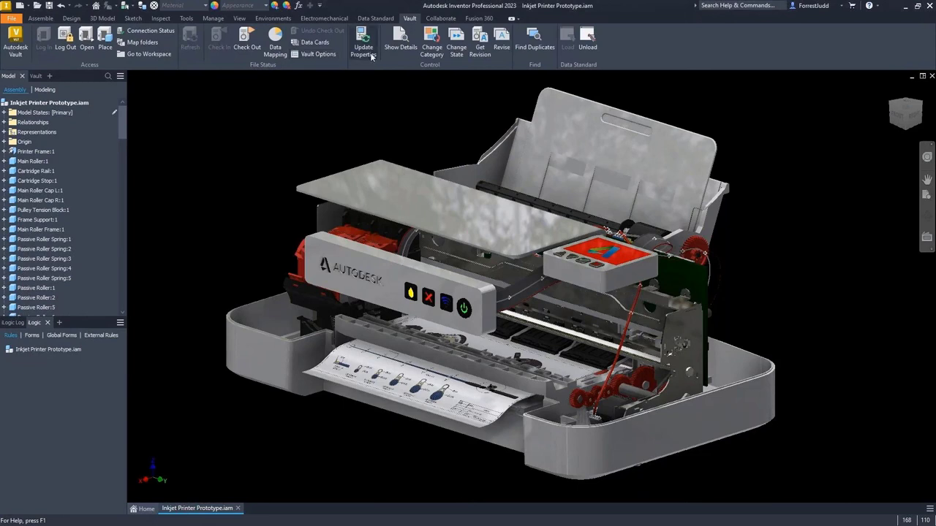
Show the Vault bill of materials for item 100037 and enlarge the panel to scroll through its rows
{"action": "left_click", "coordinate": [400, 40]}
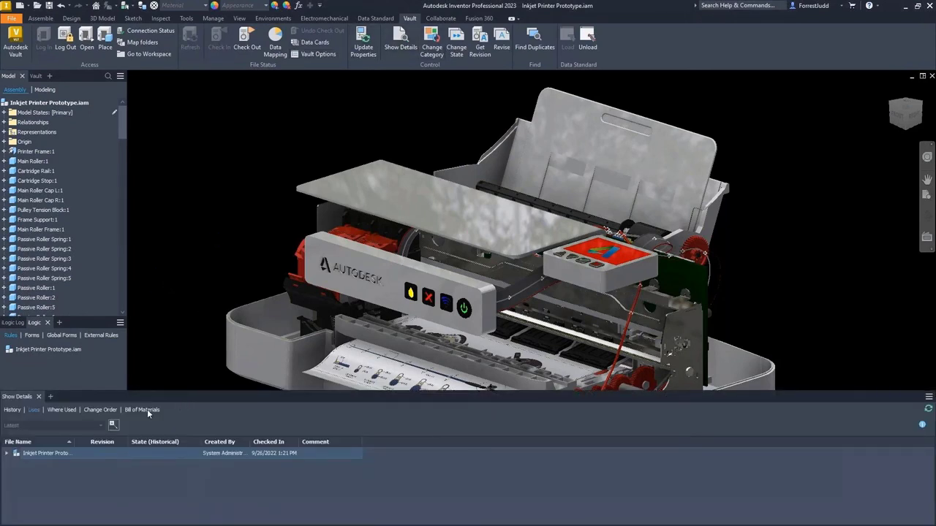
{"action": "left_click", "coordinate": [147, 409]}
{"action": "left_click_drag", "start_coordinate": [177, 392], "coordinate": [184, 291]}
{"action": "scroll", "coordinate": [661, 367], "scroll_direction": "down", "scroll_amount": 15}
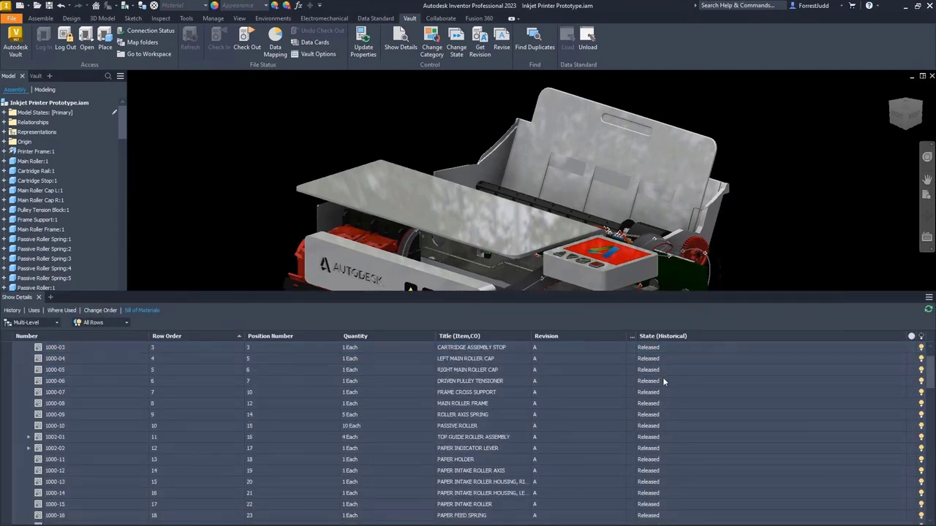
{"action": "scroll", "coordinate": [661, 449], "scroll_direction": "down", "scroll_amount": 5}
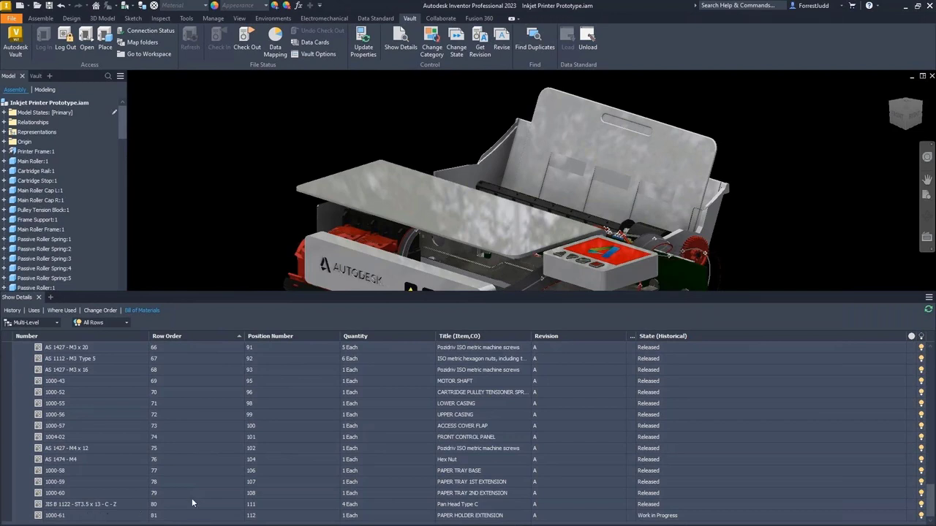
{"action": "scroll", "coordinate": [150, 475], "scroll_direction": "up", "scroll_amount": 20}
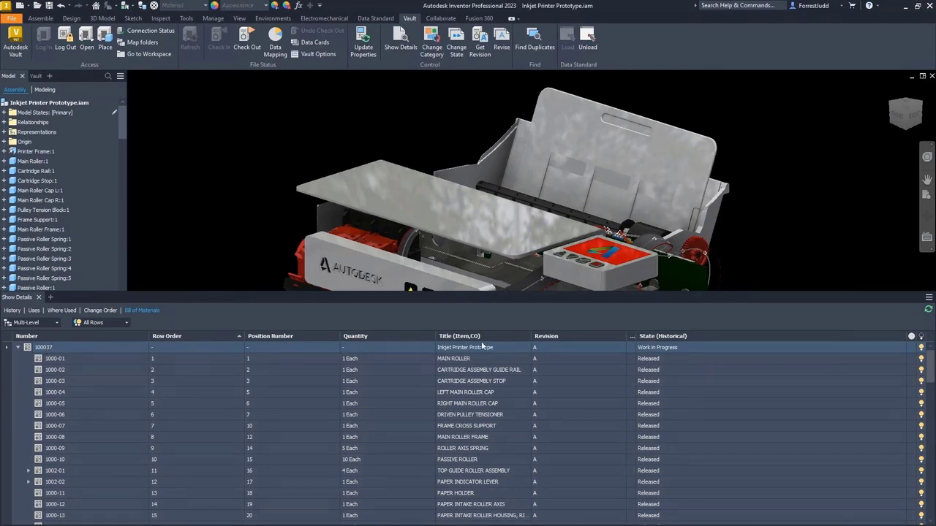
Shrink the details panel again and pan the printer model back into view
{"action": "left_click_drag", "start_coordinate": [285, 290], "coordinate": [285, 408]}
{"action": "scroll", "coordinate": [648, 306], "scroll_direction": "up", "scroll_amount": 3}
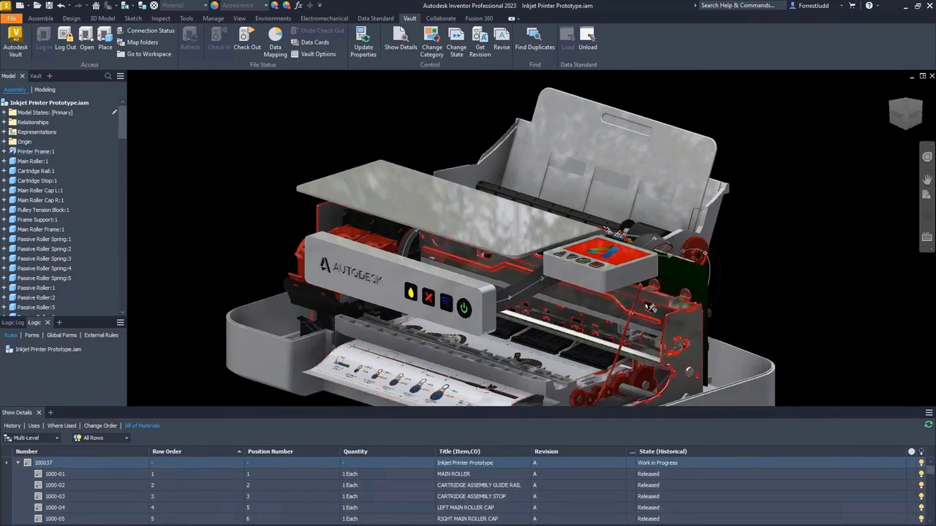
{"action": "scroll", "coordinate": [645, 305], "scroll_direction": "down", "scroll_amount": 8}
{"action": "scroll", "coordinate": [643, 306], "scroll_direction": "up", "scroll_amount": 3}
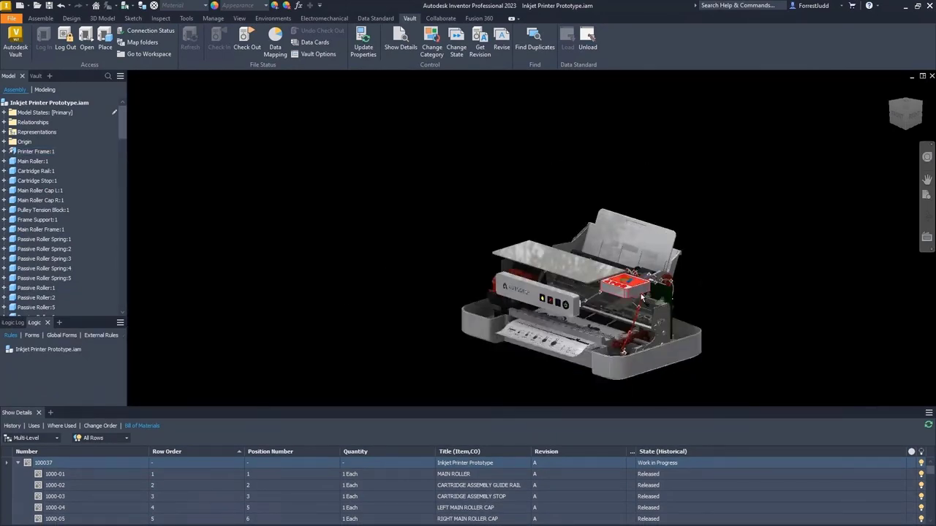
{"action": "middle_click_drag", "start_coordinate": [644, 303], "coordinate": [568, 271]}
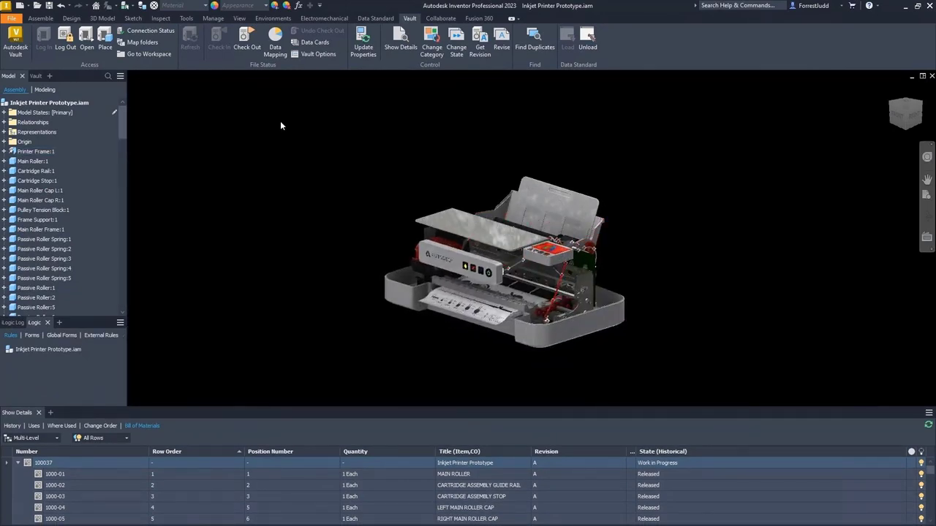
Review the assembly's Model Data bill of materials under Manage, then close it
{"action": "left_click", "coordinate": [211, 19]}
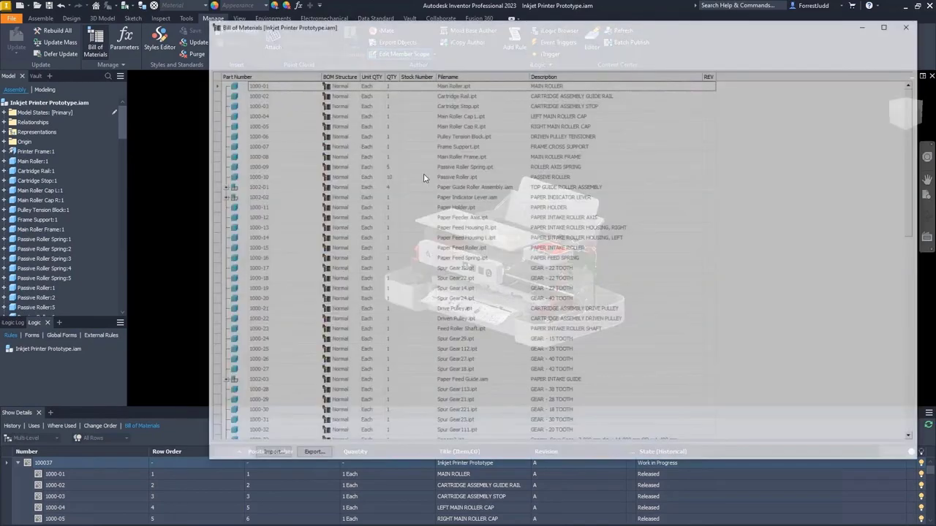
{"action": "scroll", "coordinate": [370, 139], "scroll_direction": "down", "scroll_amount": 15}
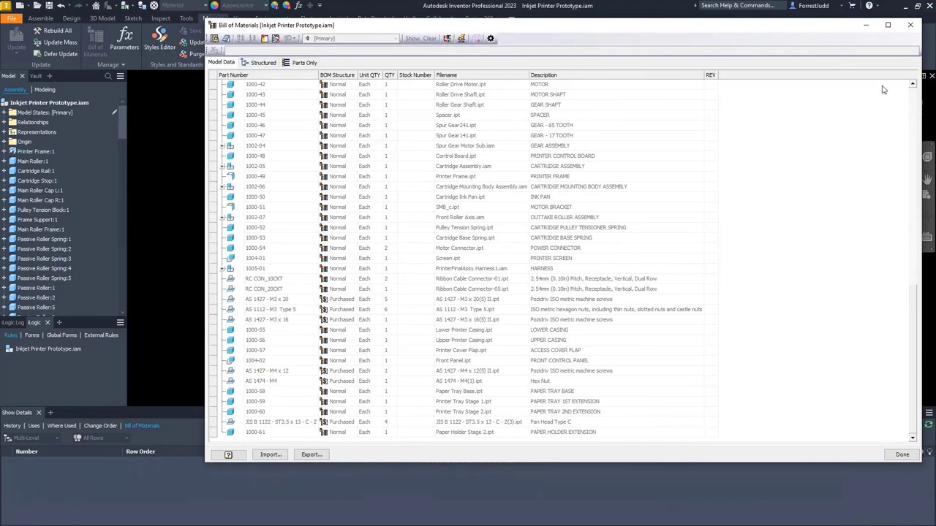
{"action": "left_click", "coordinate": [909, 27]}
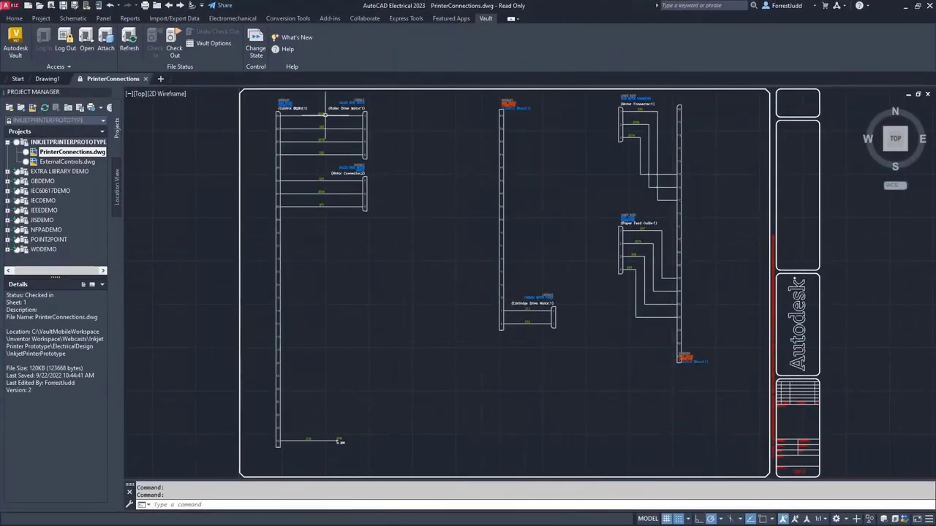
Inspect the full PrinterConnections sheet, open ExternalControls.dwg, then return to PrinterConnections
{"action": "left_click", "coordinate": [58, 142]}
{"action": "scroll", "coordinate": [290, 117], "scroll_direction": "up", "scroll_amount": 5}
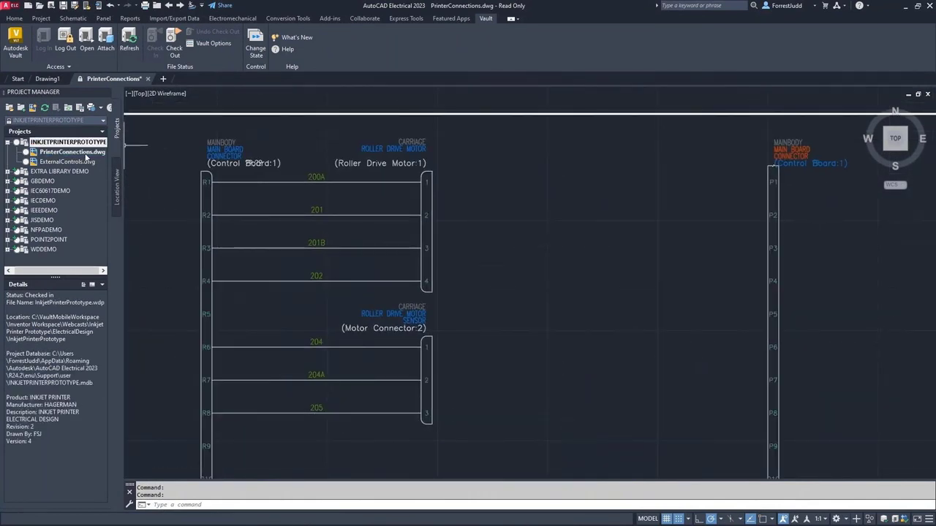
{"action": "scroll", "coordinate": [376, 176], "scroll_direction": "down", "scroll_amount": 2}
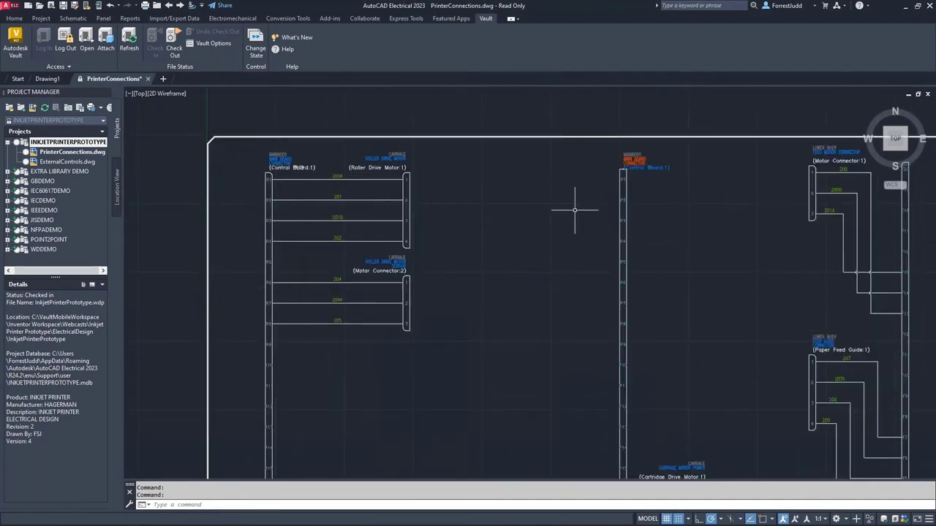
{"action": "middle_click_drag", "start_coordinate": [577, 204], "coordinate": [461, 188]}
{"action": "scroll", "coordinate": [668, 226], "scroll_direction": "down", "scroll_amount": 2}
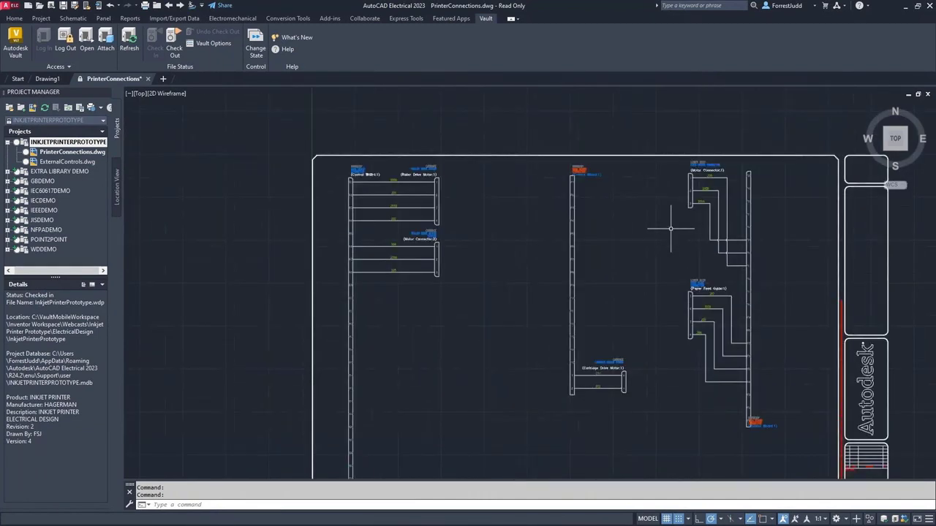
{"action": "middle_click_drag", "start_coordinate": [648, 225], "coordinate": [592, 169]}
{"action": "middle_click", "coordinate": [593, 169]}
{"action": "middle_click", "coordinate": [592, 169]}
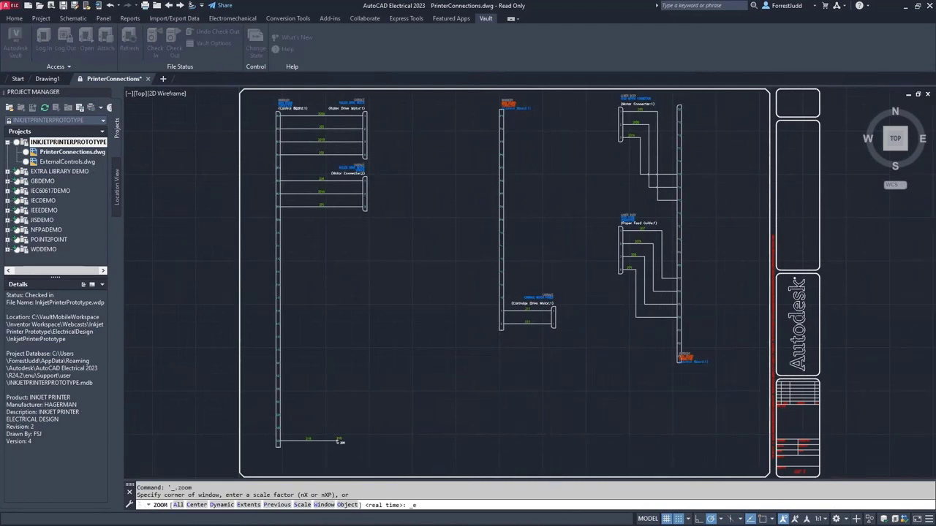
{"action": "double_click", "coordinate": [51, 162]}
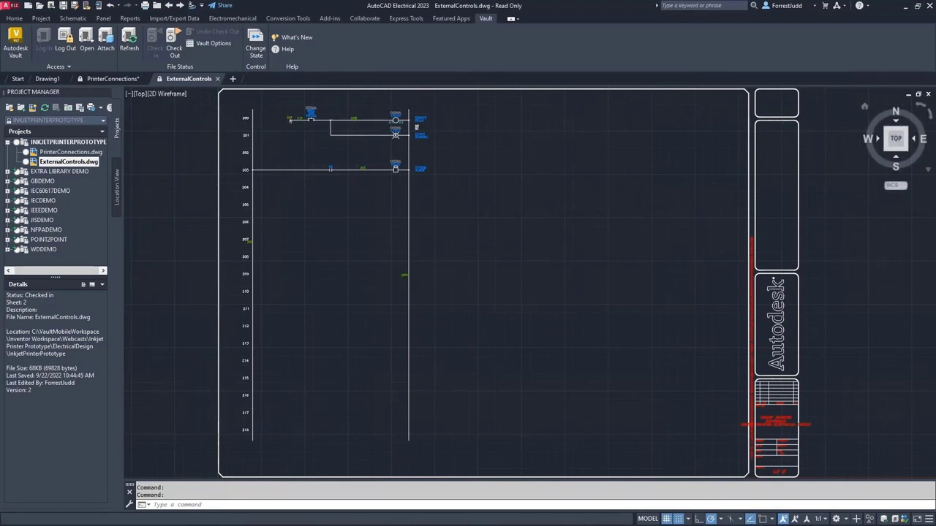
{"action": "key", "text": "ctrl+Tab"}
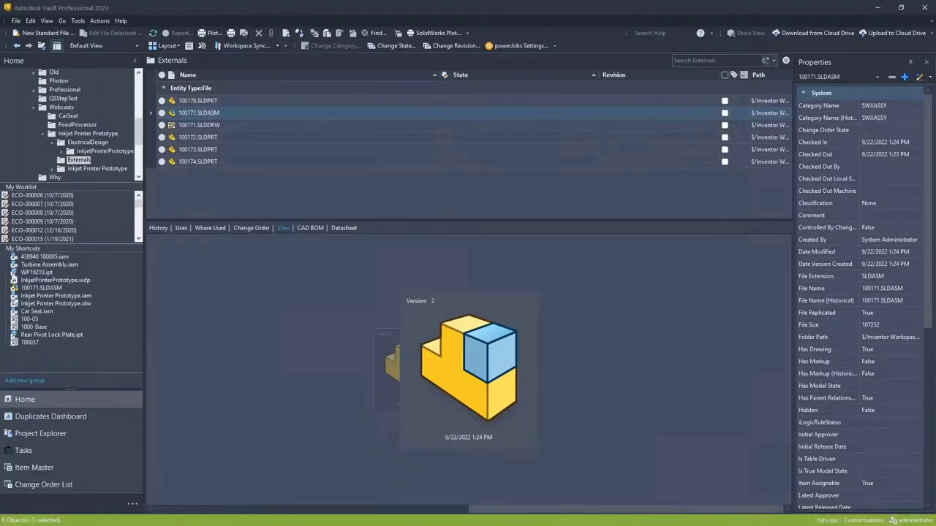
Open version 2 of 100171.SLDASM in the 3D viewer and orbit it from an angled to a front view
{"action": "left_click", "coordinate": [482, 384]}
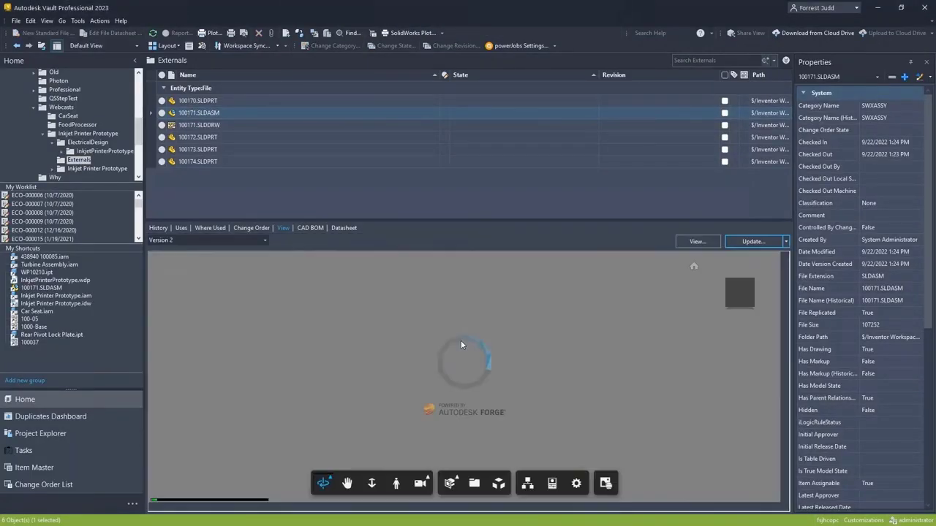
{"action": "left_click_drag", "start_coordinate": [586, 350], "coordinate": [391, 382]}
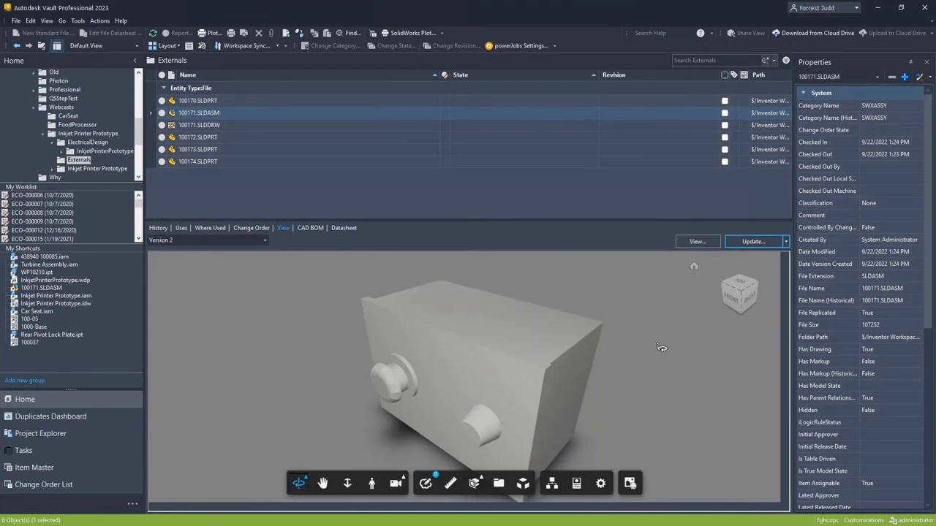
{"action": "left_click_drag", "start_coordinate": [665, 345], "coordinate": [703, 324]}
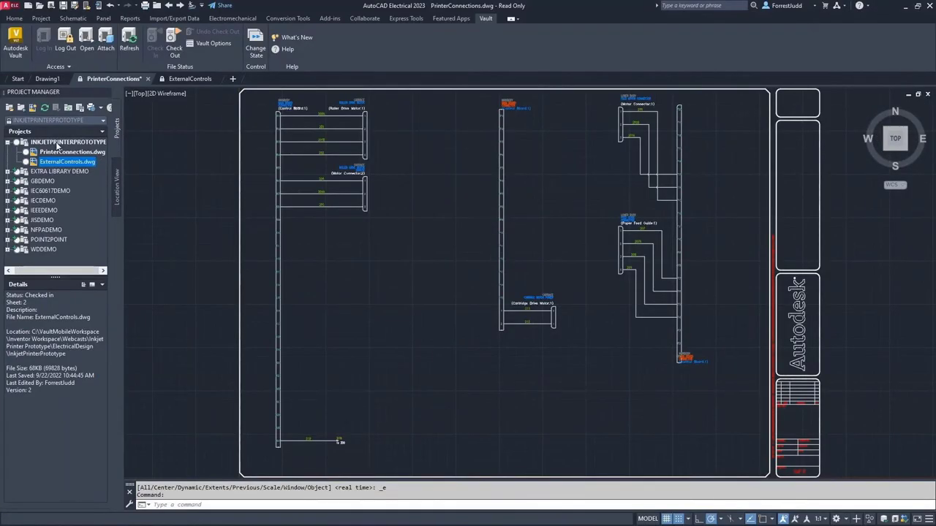
Set the INKJETPRINTERPROTOTYPE project's Revision to 1 in Descriptions and check it back in
{"action": "left_click", "coordinate": [47, 144]}
{"action": "right_click", "coordinate": [48, 144]}
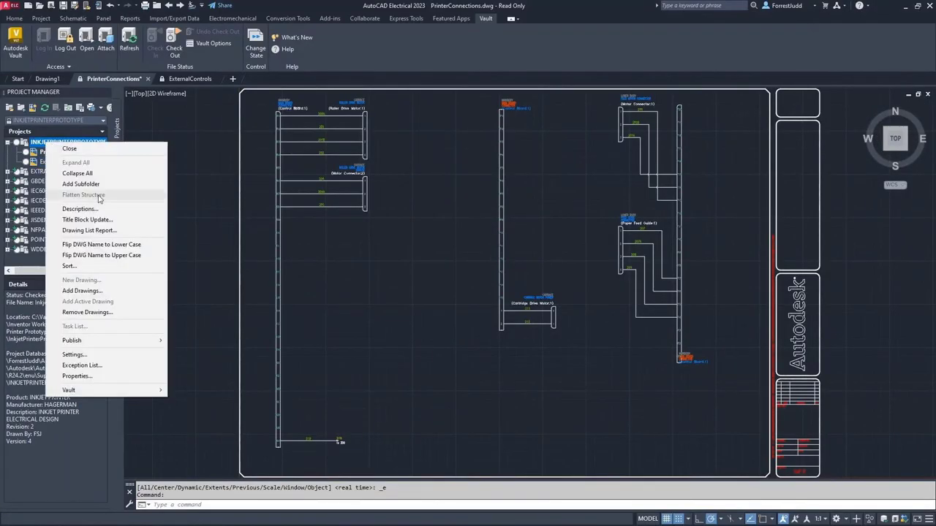
{"action": "left_click", "coordinate": [73, 207]}
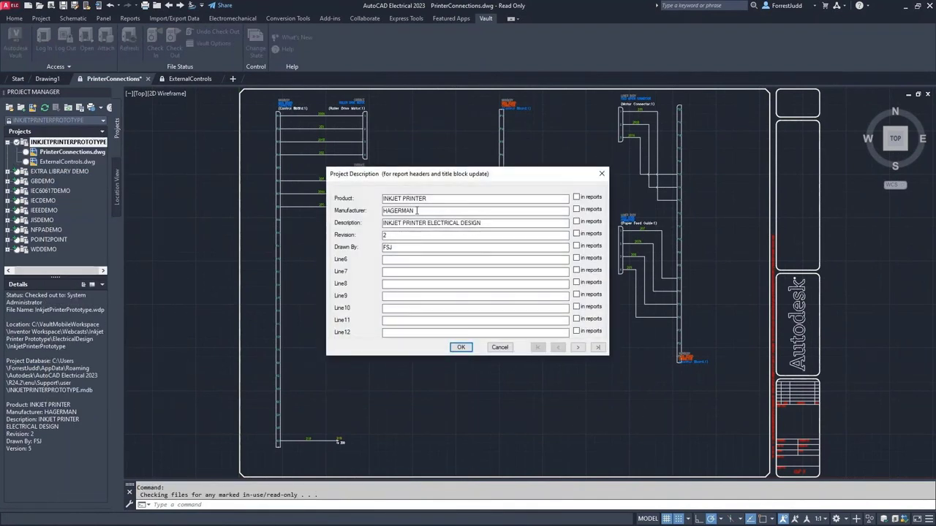
{"action": "double_click", "coordinate": [400, 239]}
{"action": "type", "text": "1"}
{"action": "left_click", "coordinate": [460, 347]}
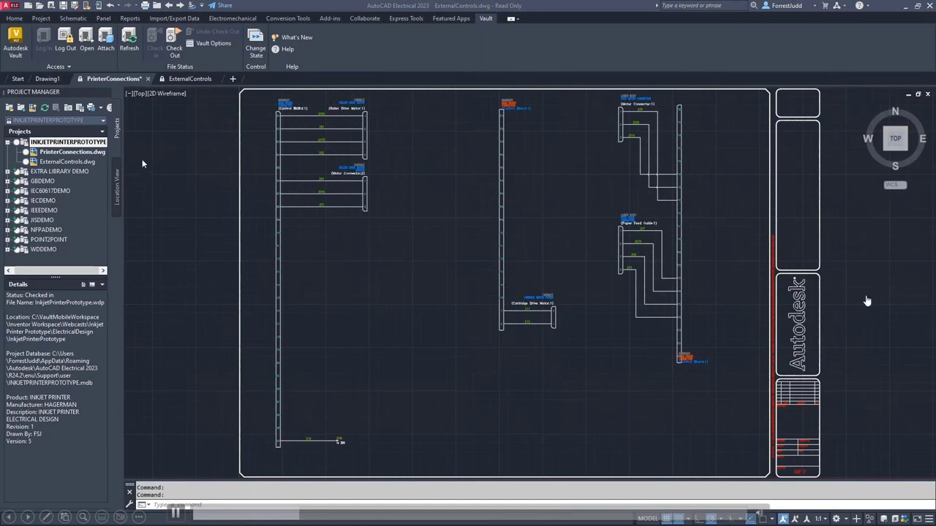
Set up a PDF publish job with both project drawings, accept the settings and dismiss the DSD conflict
{"action": "right_click", "coordinate": [59, 146]}
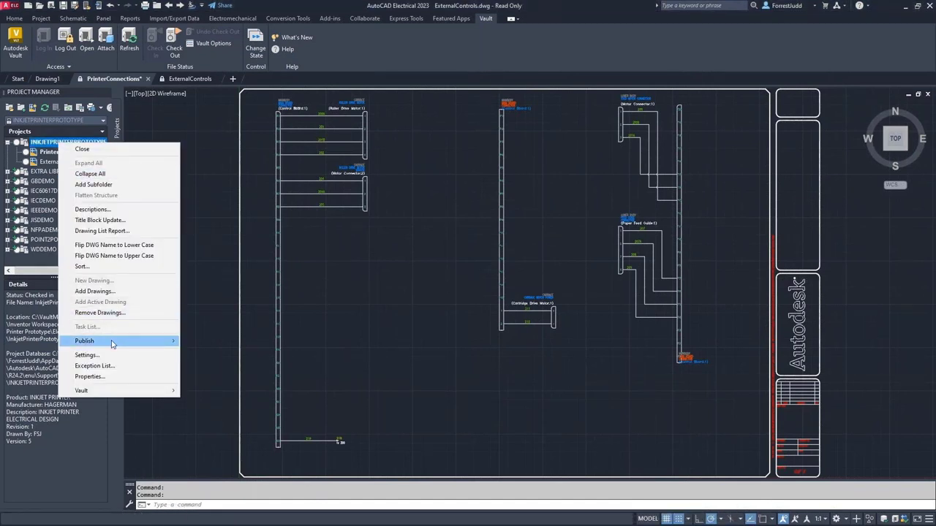
{"action": "mouse_move", "coordinate": [112, 343]}
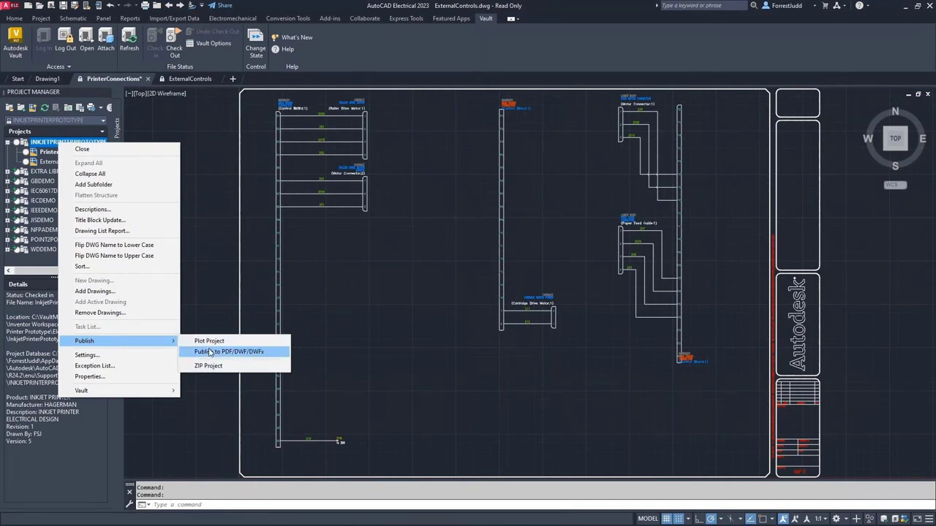
{"action": "left_click", "coordinate": [210, 353]}
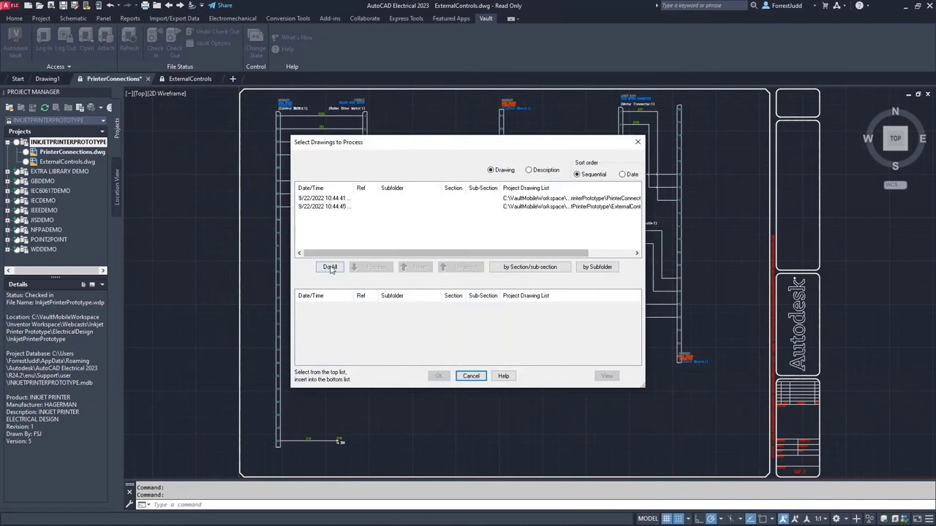
{"action": "left_click", "coordinate": [330, 267]}
{"action": "left_click", "coordinate": [439, 376]}
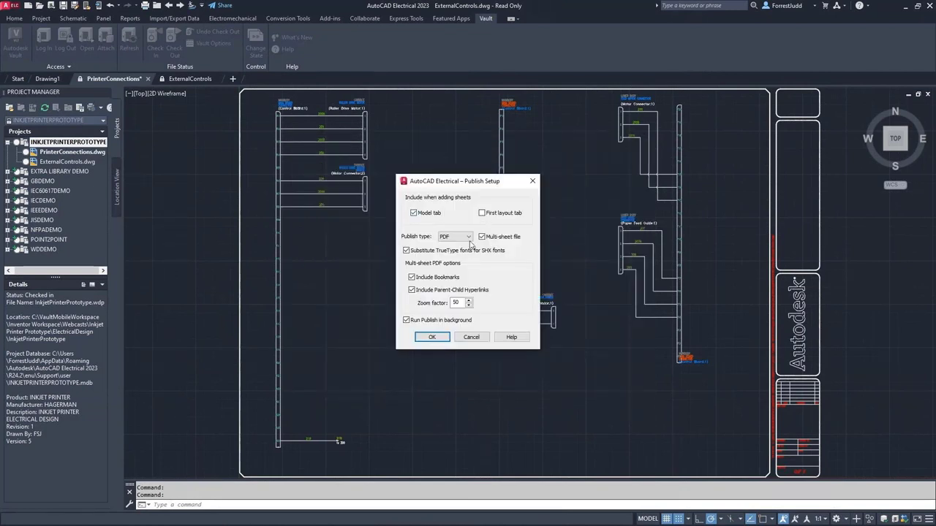
{"action": "left_click", "coordinate": [431, 337]}
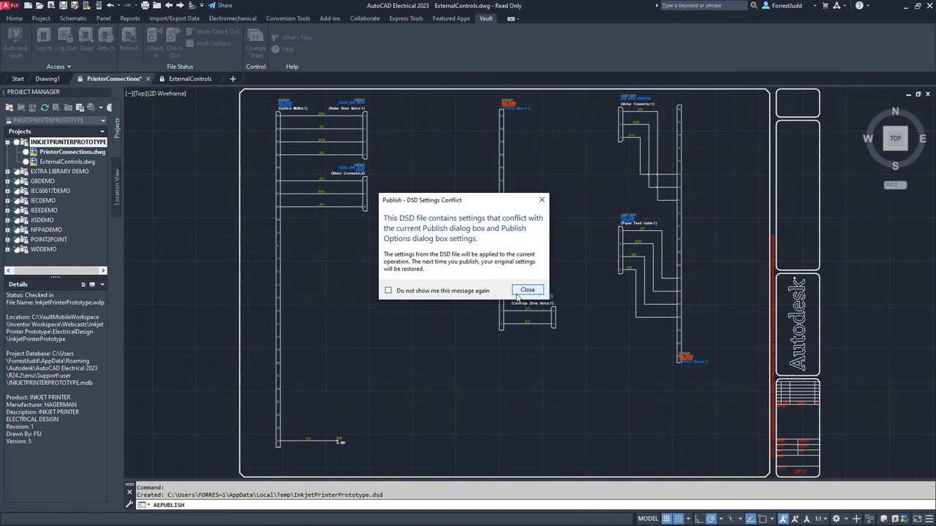
{"action": "left_click", "coordinate": [521, 292]}
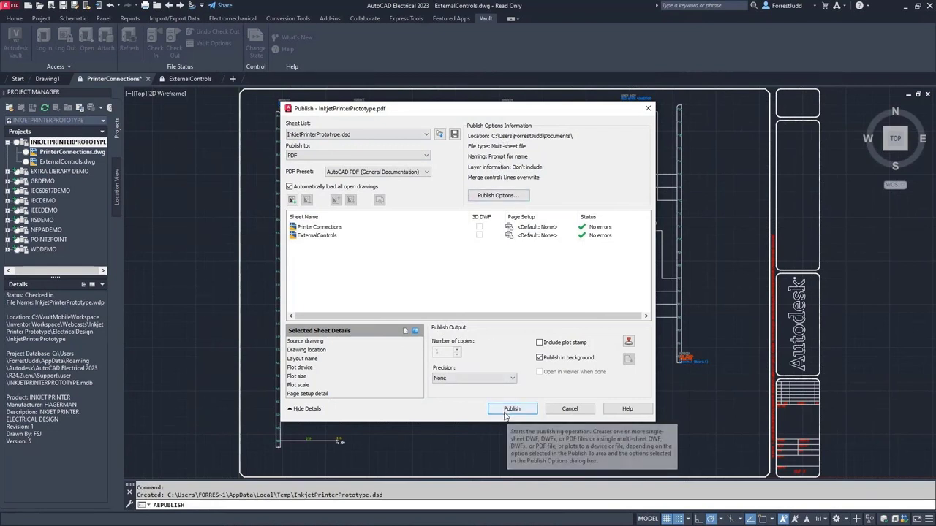
{"action": "left_click", "coordinate": [501, 413]}
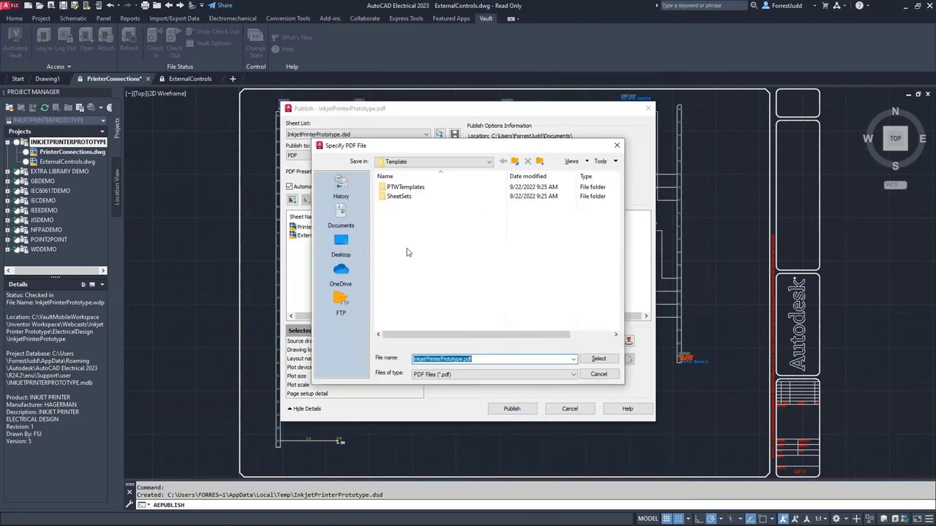
Browse on C: through VaultMobileWorkspace to the ElectricalDesign\InkjetPrinterPrototype project folder
{"action": "left_click", "coordinate": [419, 159]}
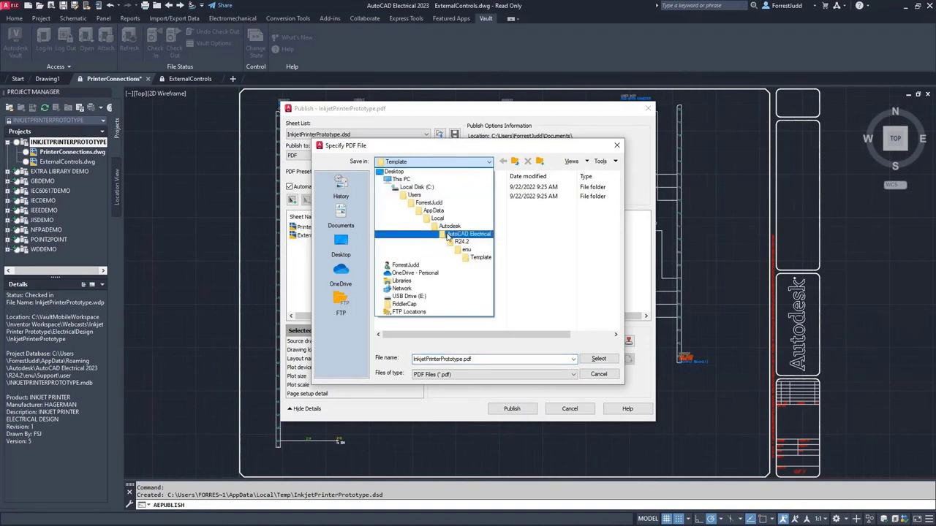
{"action": "left_click", "coordinate": [421, 218]}
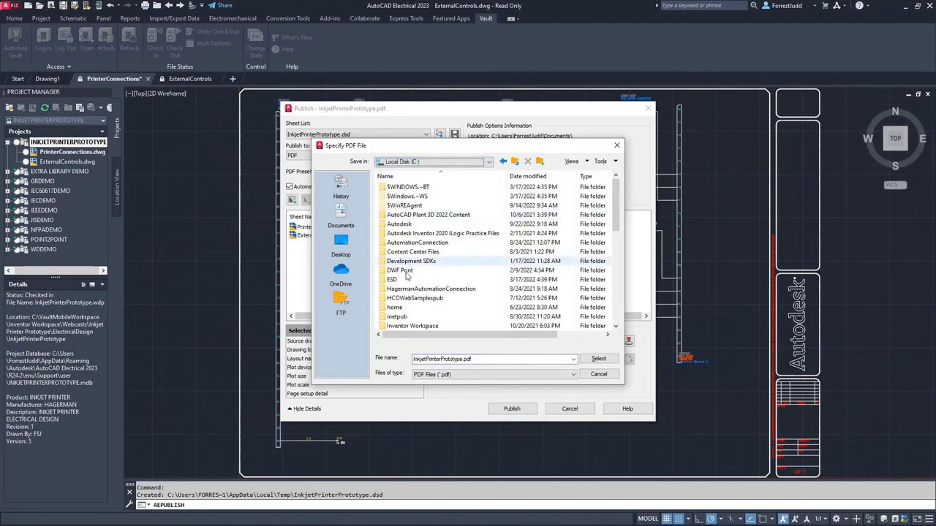
{"action": "scroll", "coordinate": [416, 307], "scroll_direction": "down", "scroll_amount": 3}
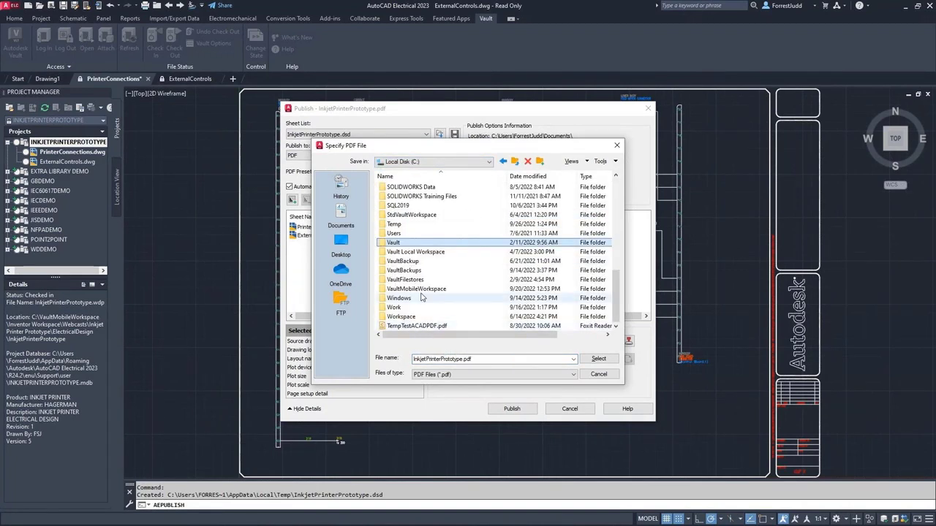
{"action": "double_click", "coordinate": [416, 237]}
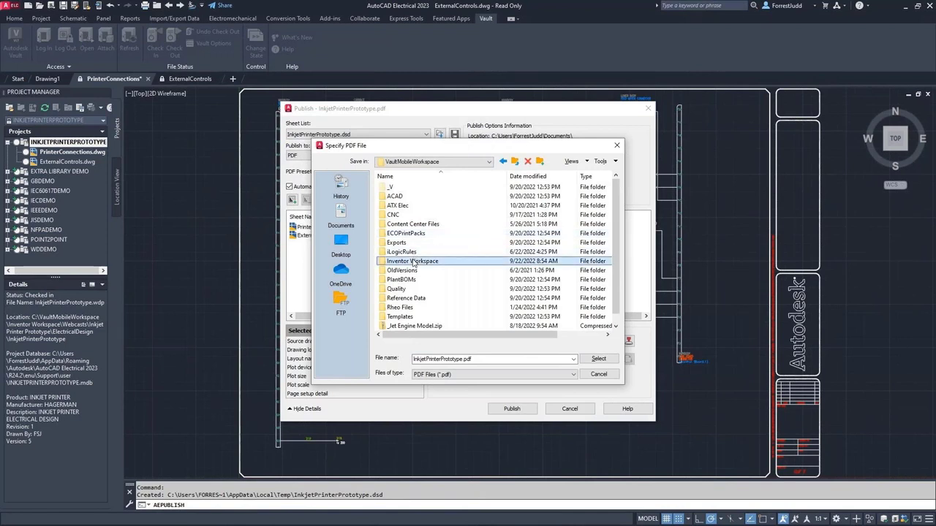
{"action": "double_click", "coordinate": [411, 261]}
{"action": "scroll", "coordinate": [410, 264], "scroll_direction": "down", "scroll_amount": 3}
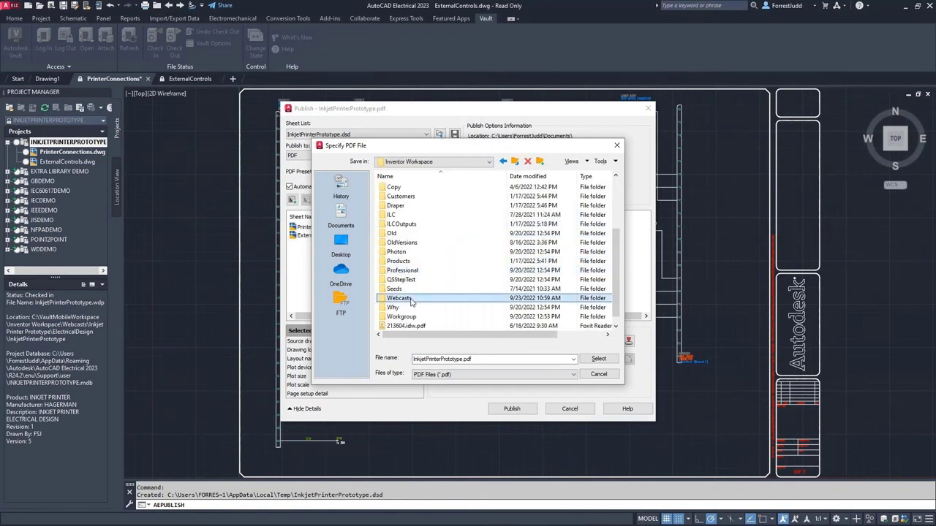
{"action": "double_click", "coordinate": [402, 299]}
{"action": "left_click", "coordinate": [402, 207]}
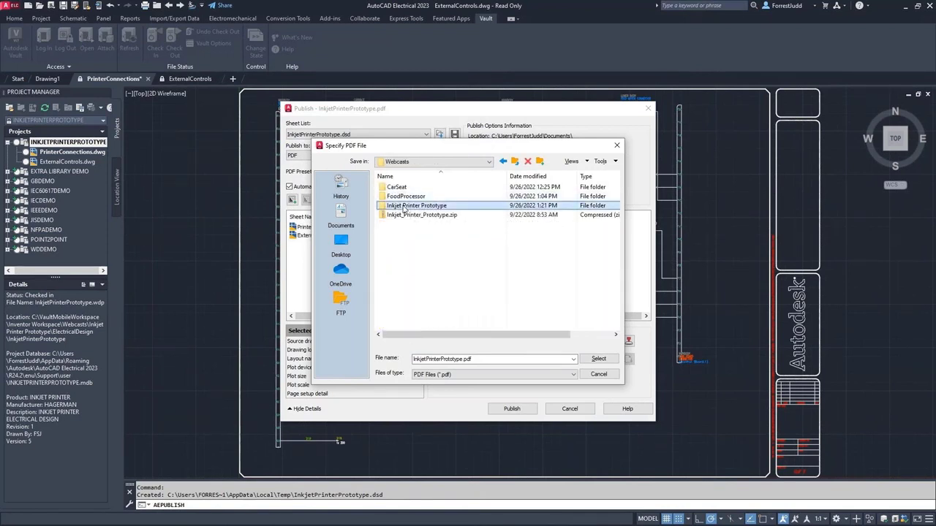
{"action": "double_click", "coordinate": [402, 208]}
{"action": "double_click", "coordinate": [415, 196]}
{"action": "double_click", "coordinate": [415, 188]}
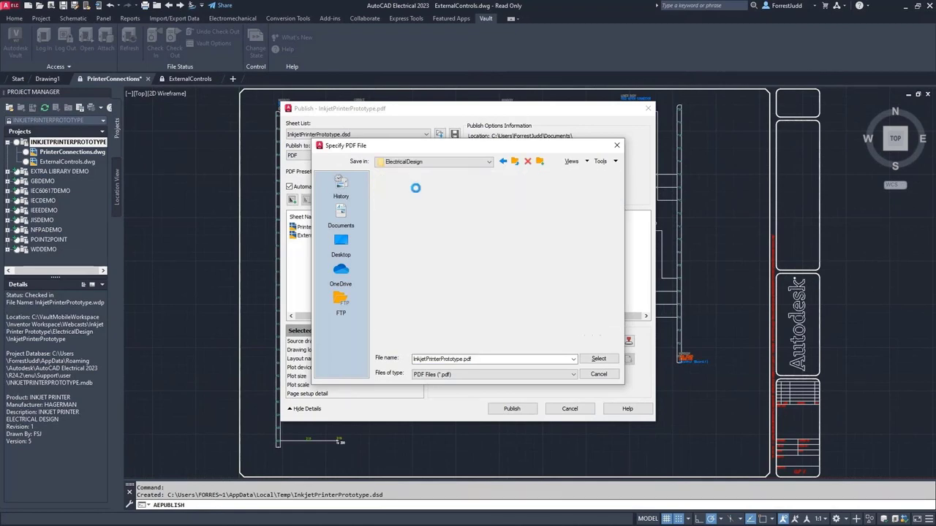
Use that folder for the PDF, save the sheet list as InkjetPrinterPrototype.dsd, and publish
{"action": "left_click", "coordinate": [598, 359]}
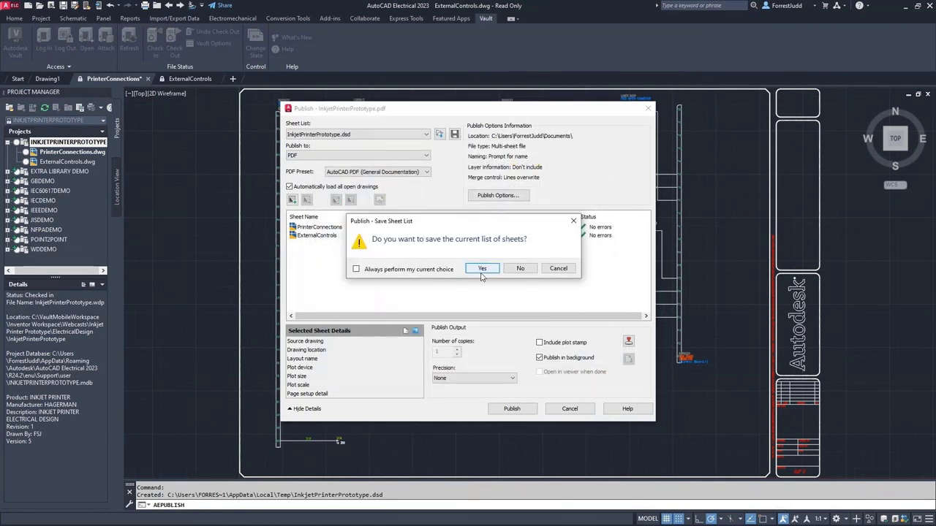
{"action": "left_click", "coordinate": [481, 269]}
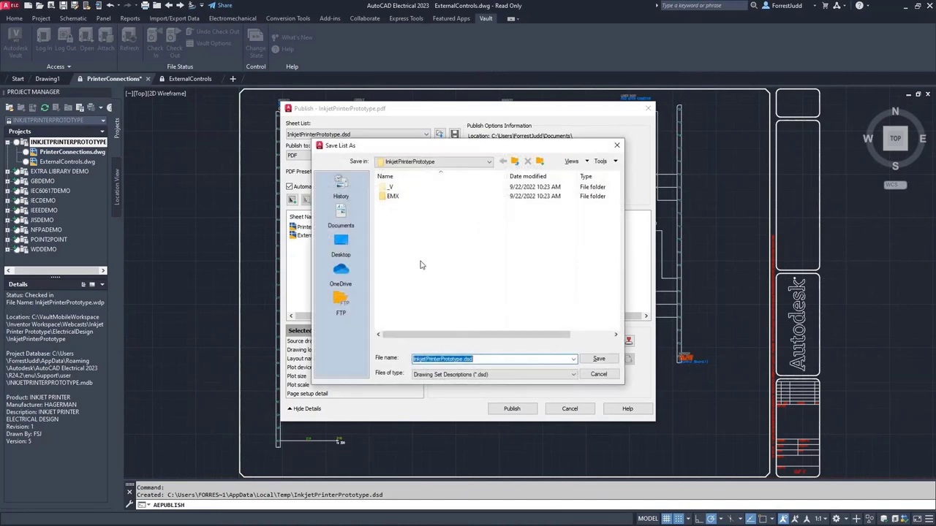
{"action": "left_click", "coordinate": [598, 374]}
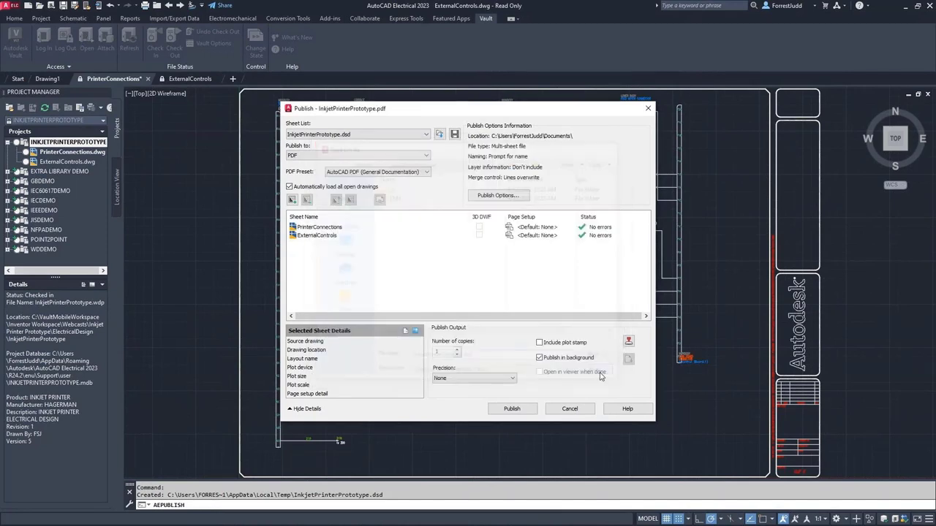
{"action": "left_click", "coordinate": [512, 409]}
Acknowledge the Job Complete notice and review the two-page InkjetPrinterPrototype.pdf in Foxit Reader
{"action": "left_click", "coordinate": [549, 286]}
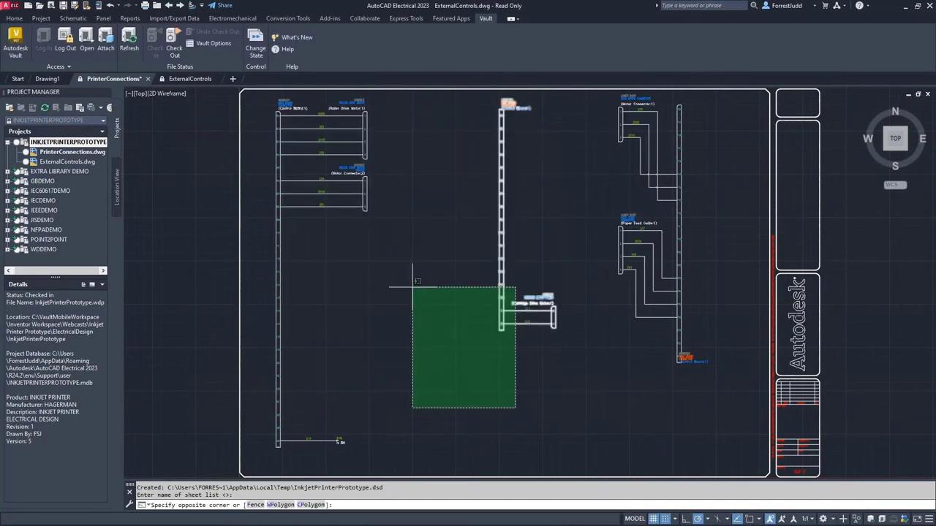
{"action": "left_click", "coordinate": [463, 381]}
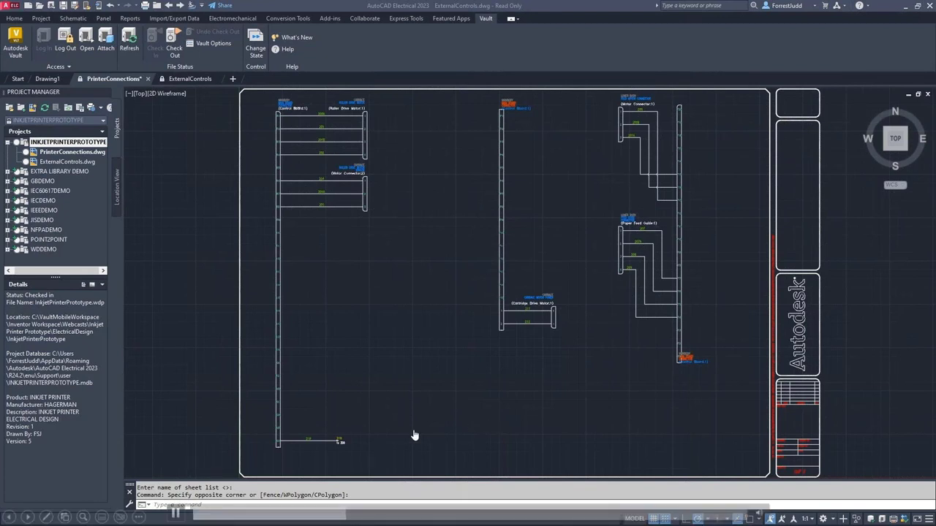
{"action": "key", "text": "space"}
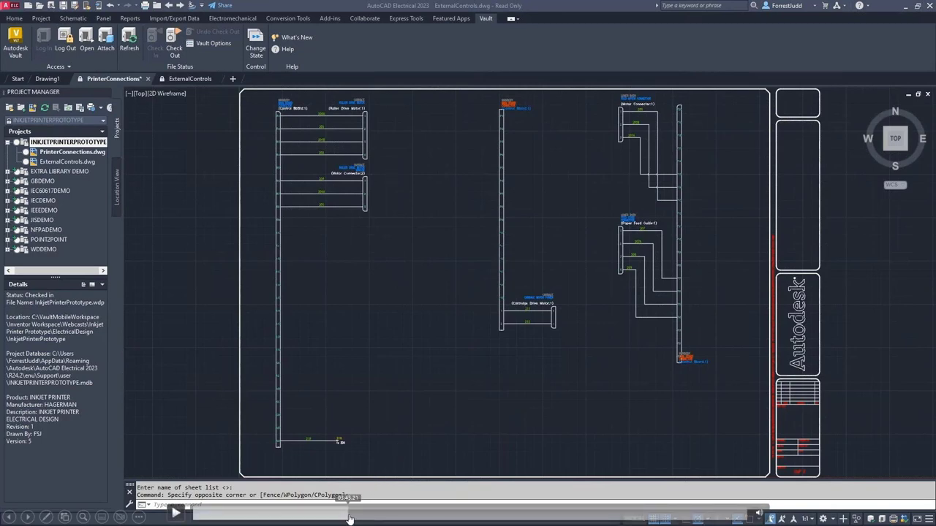
{"action": "left_click", "coordinate": [351, 517]}
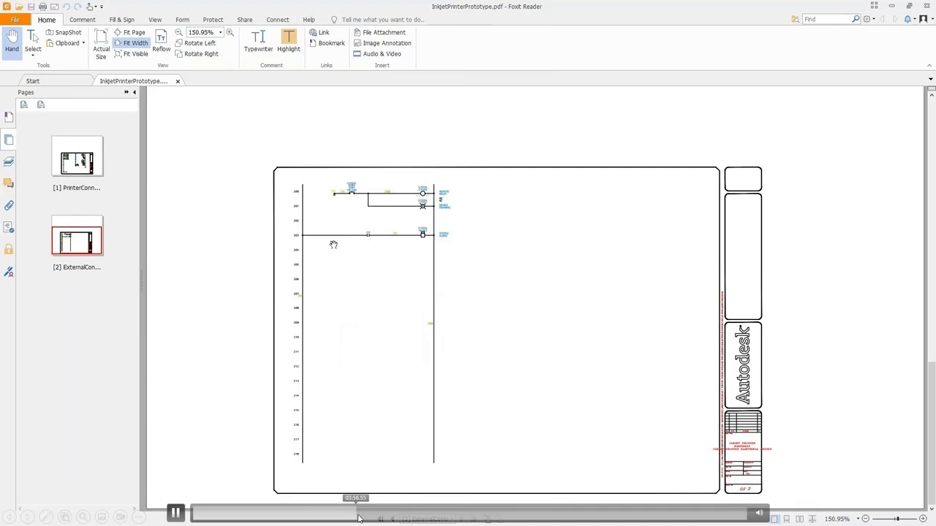
{"action": "left_click_drag", "start_coordinate": [355, 517], "coordinate": [367, 518]}
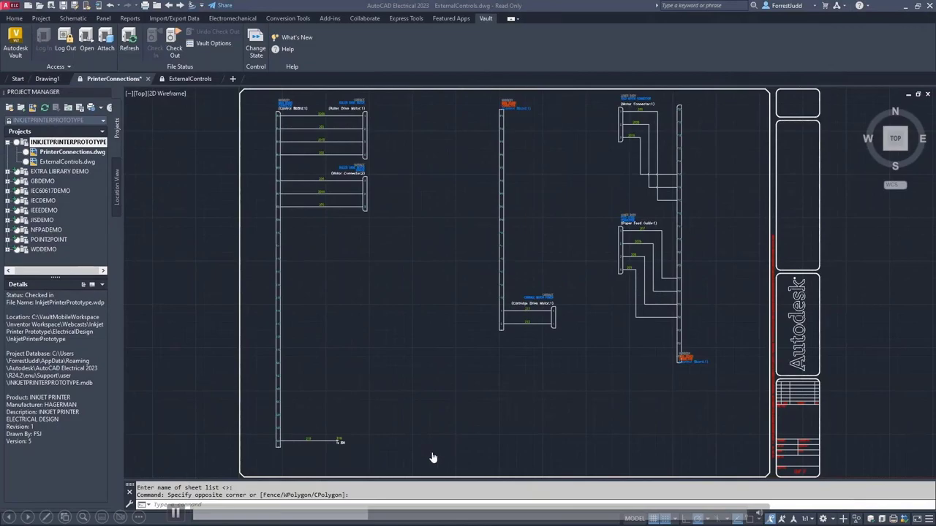
{"action": "left_click", "coordinate": [369, 517]}
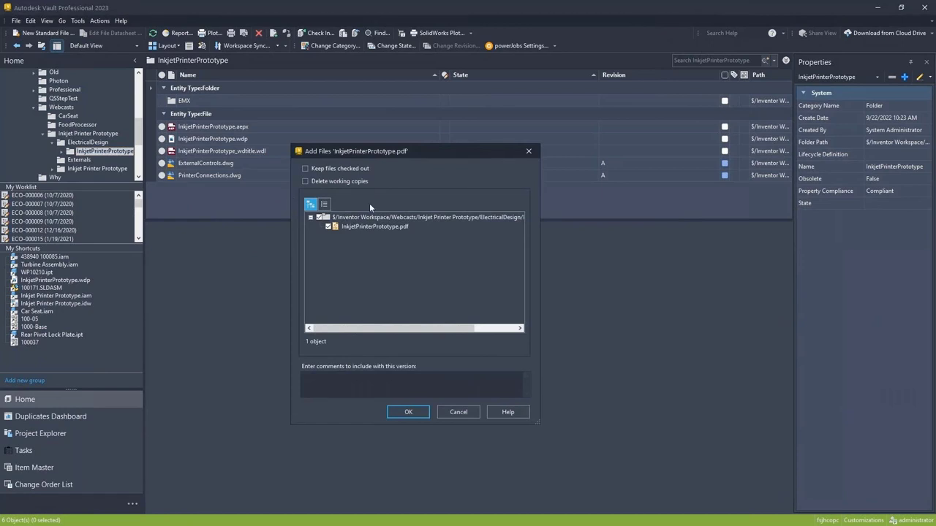
Add InkjetPrinterPrototype.pdf to the vault and preview the project and title block files
{"action": "left_click", "coordinate": [407, 411]}
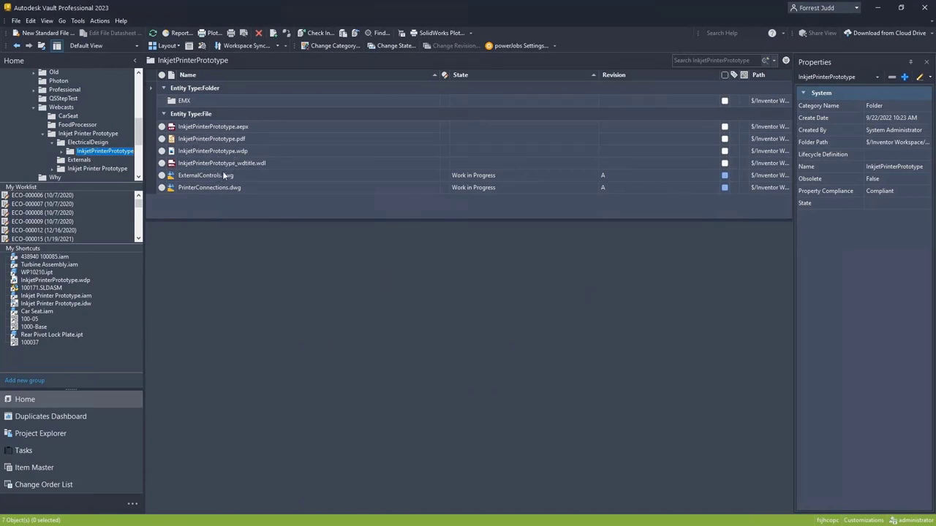
{"action": "left_click", "coordinate": [219, 151]}
{"action": "left_click", "coordinate": [266, 163]}
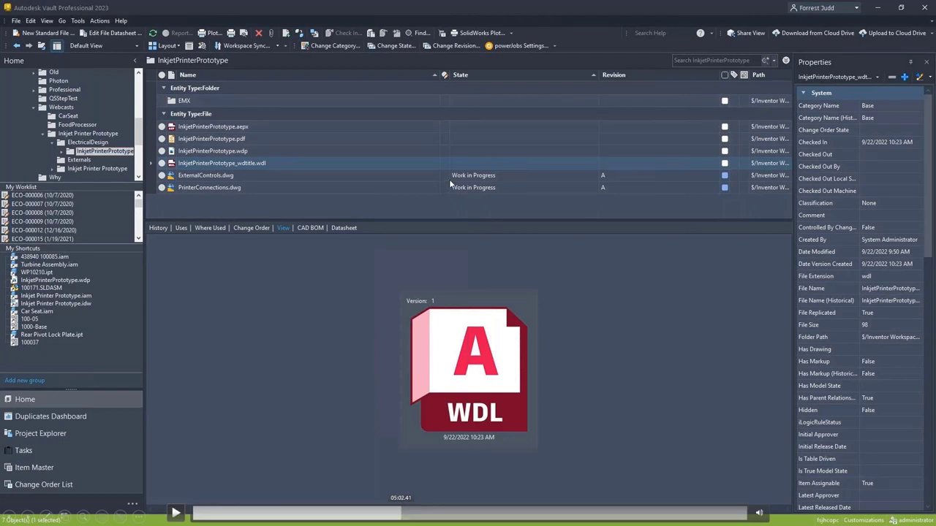
{"action": "left_click_drag", "start_coordinate": [403, 515], "coordinate": [406, 517]}
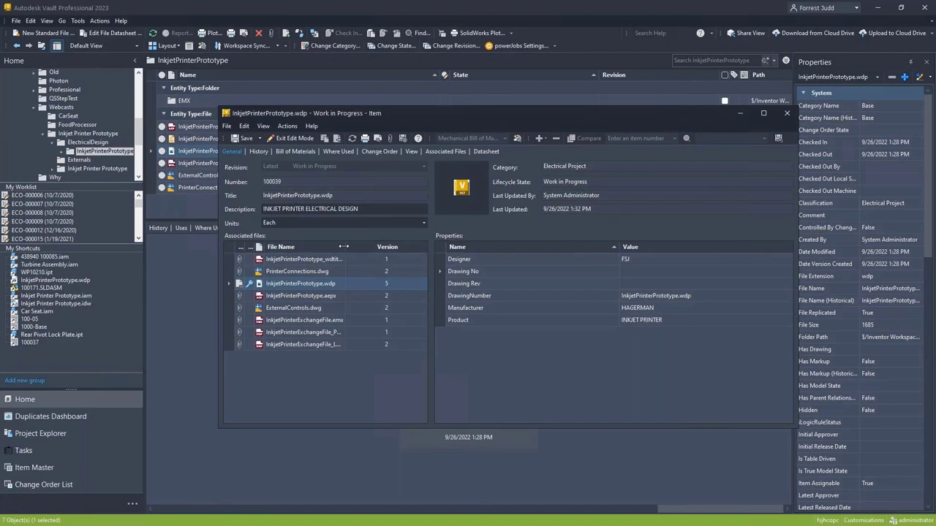
Widen the file name column and begin adding an attachment to item 100039's associated files
{"action": "left_click_drag", "start_coordinate": [343, 246], "coordinate": [345, 247]}
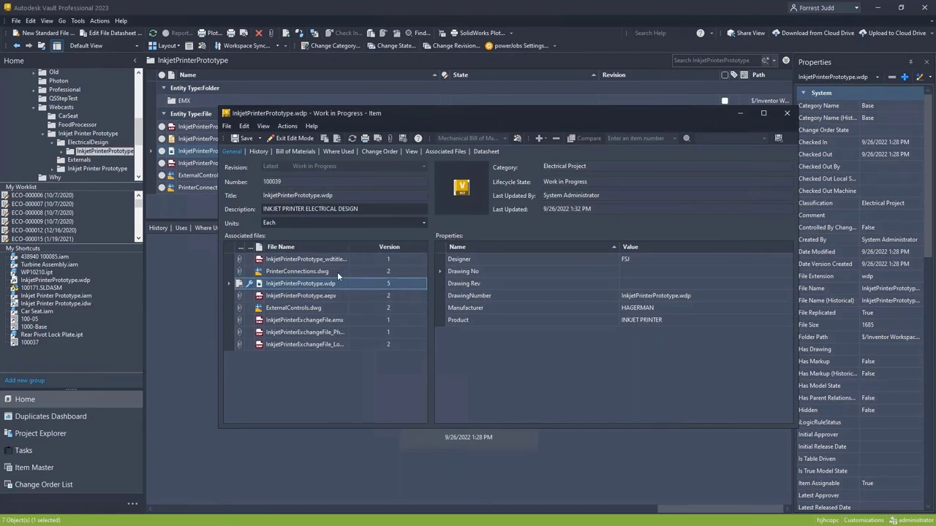
{"action": "right_click", "coordinate": [284, 367]}
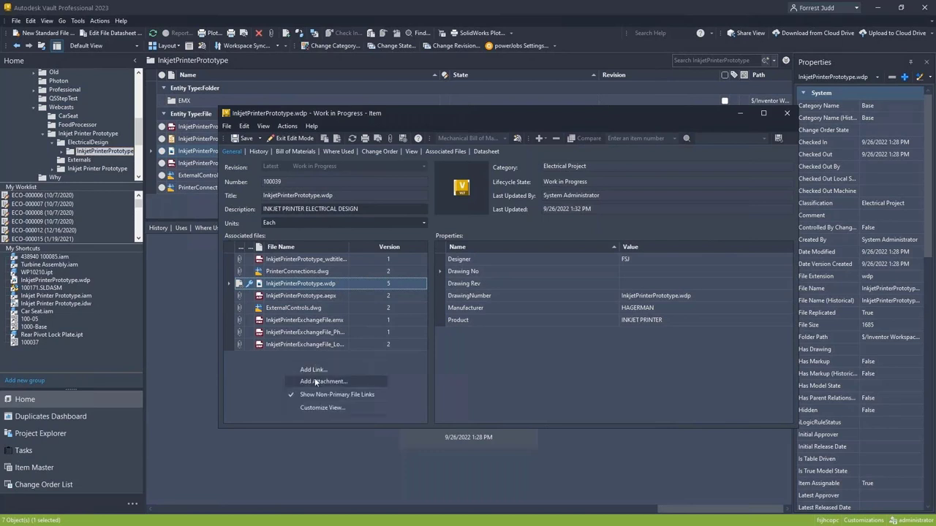
{"action": "left_click", "coordinate": [320, 381]}
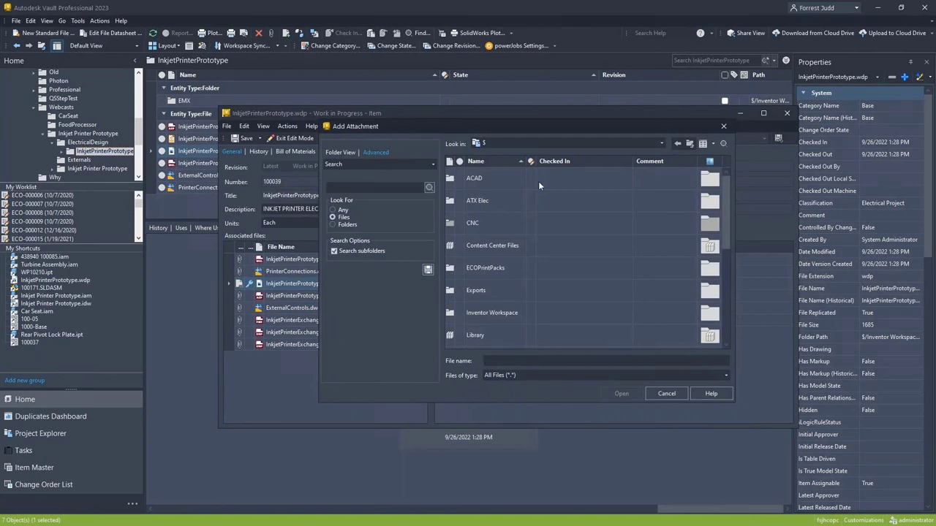
{"action": "double_click", "coordinate": [483, 314]}
{"action": "scroll", "coordinate": [505, 249], "scroll_direction": "down", "scroll_amount": 1}
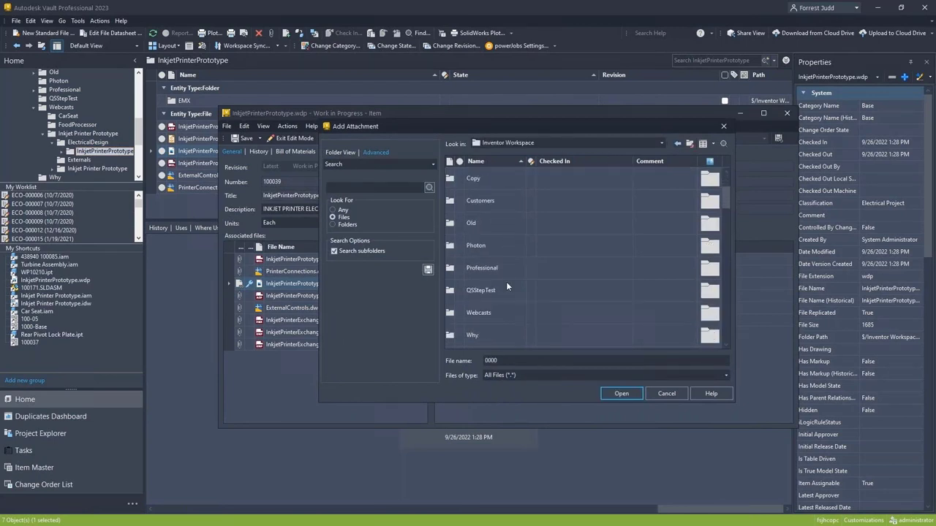
Browse via My Shortcuts to ElectricalDesign\InkjetPrinterPrototype and attach InkjetPrinterPrototype.pdf
{"action": "left_click", "coordinate": [412, 165]}
{"action": "left_click", "coordinate": [377, 195]}
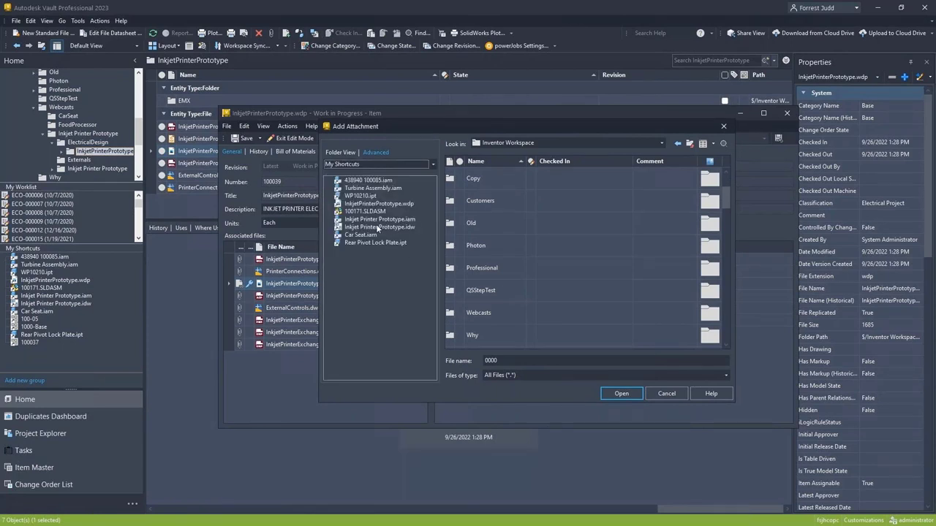
{"action": "left_click", "coordinate": [369, 219]}
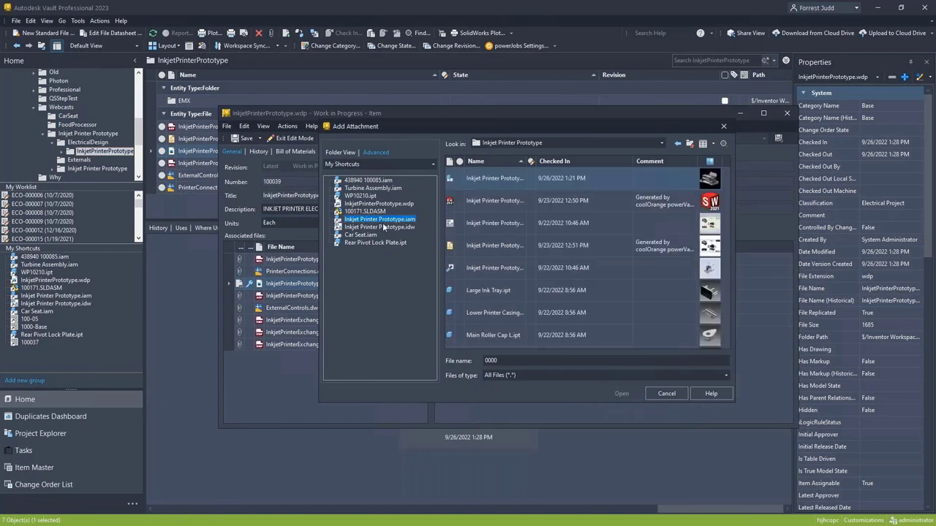
{"action": "left_click", "coordinate": [690, 144]}
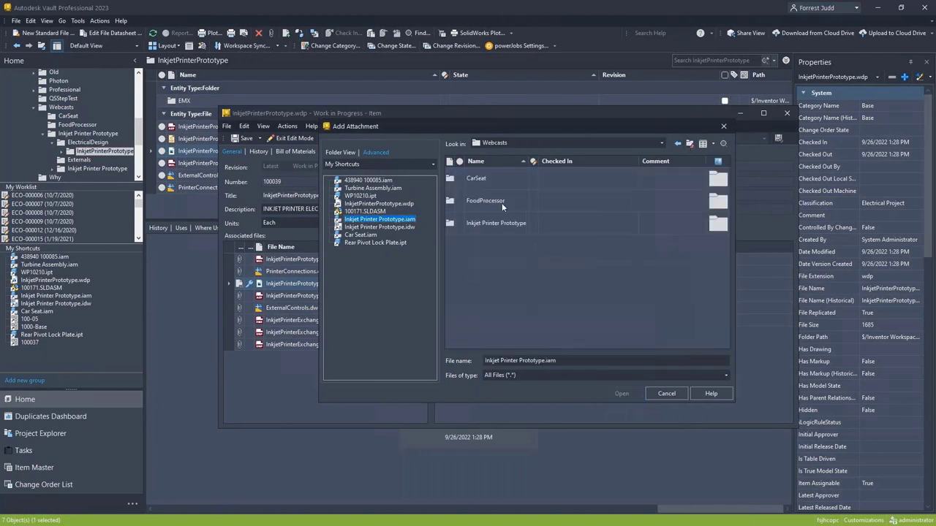
{"action": "double_click", "coordinate": [485, 182]}
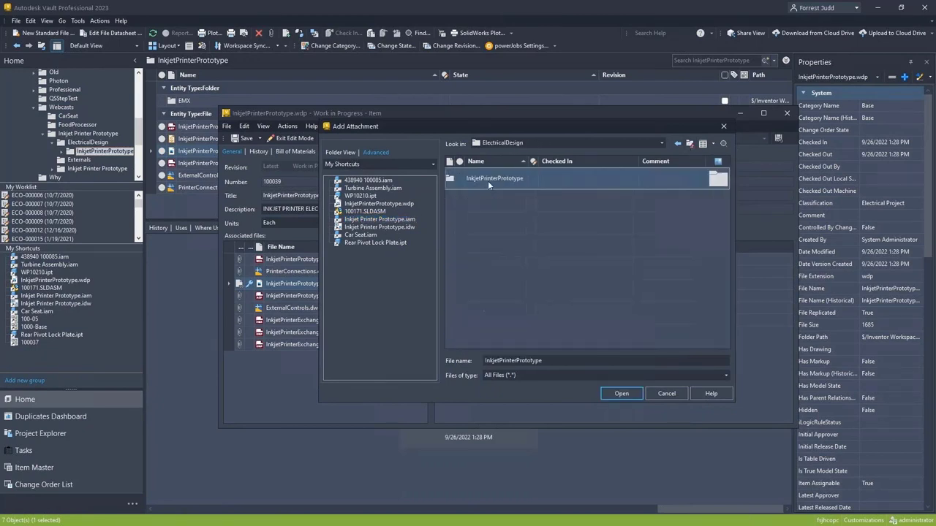
{"action": "double_click", "coordinate": [488, 179]}
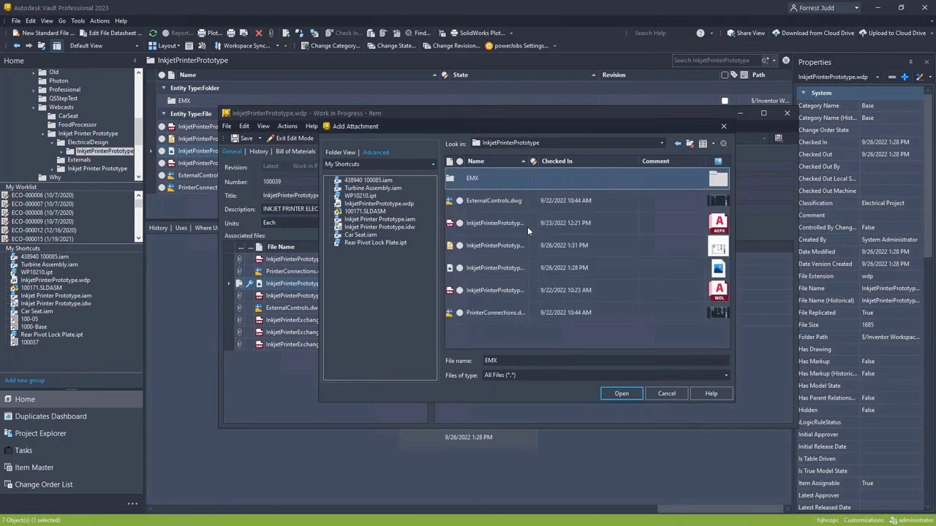
{"action": "left_click", "coordinate": [497, 247]}
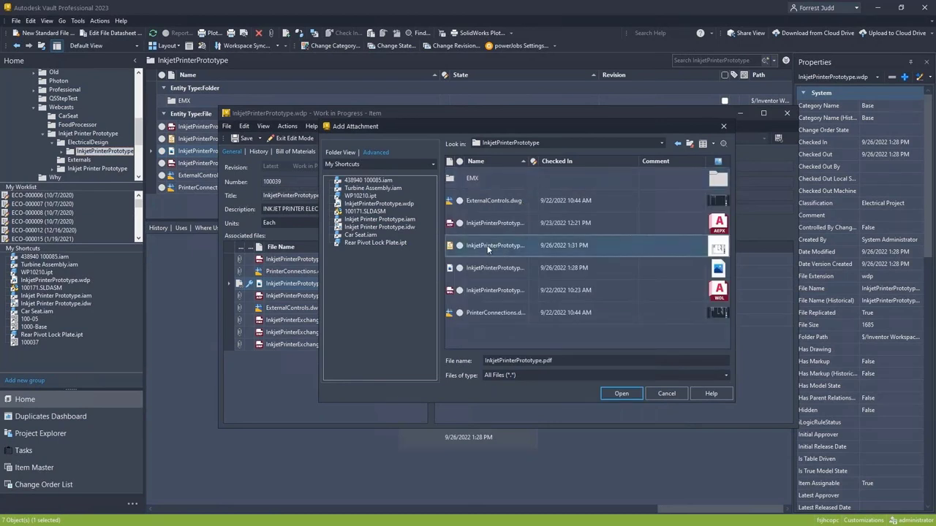
{"action": "double_click", "coordinate": [487, 245]}
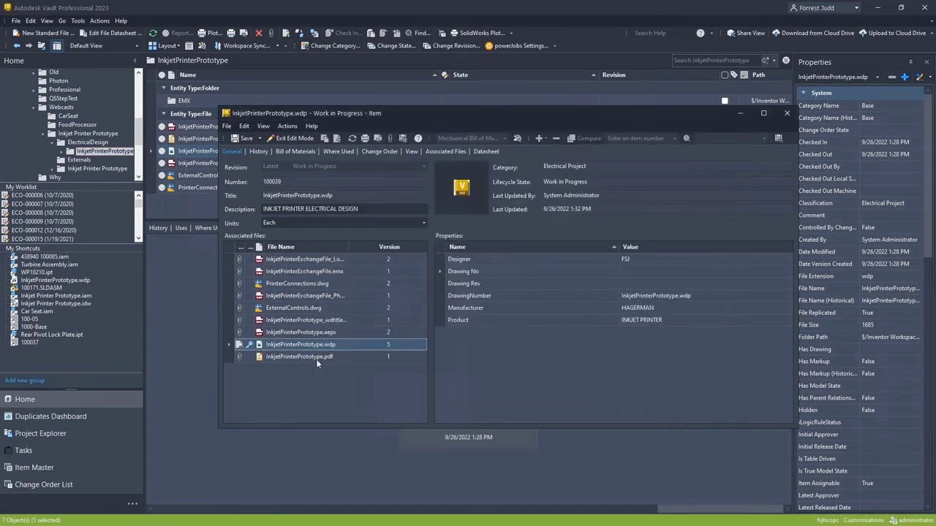
Display item 100039's multi-level Bill of Materials tab, then save the item
{"action": "left_click", "coordinate": [288, 153]}
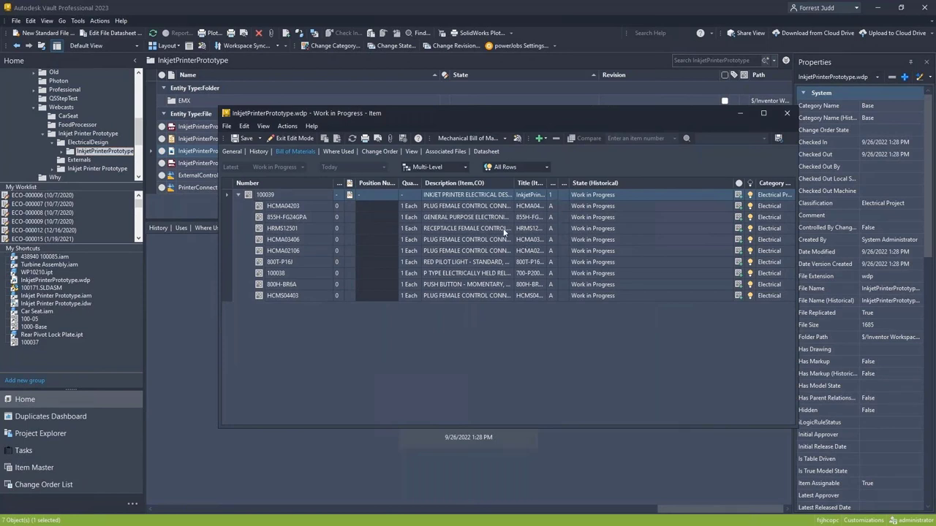
{"action": "left_click", "coordinate": [252, 139]}
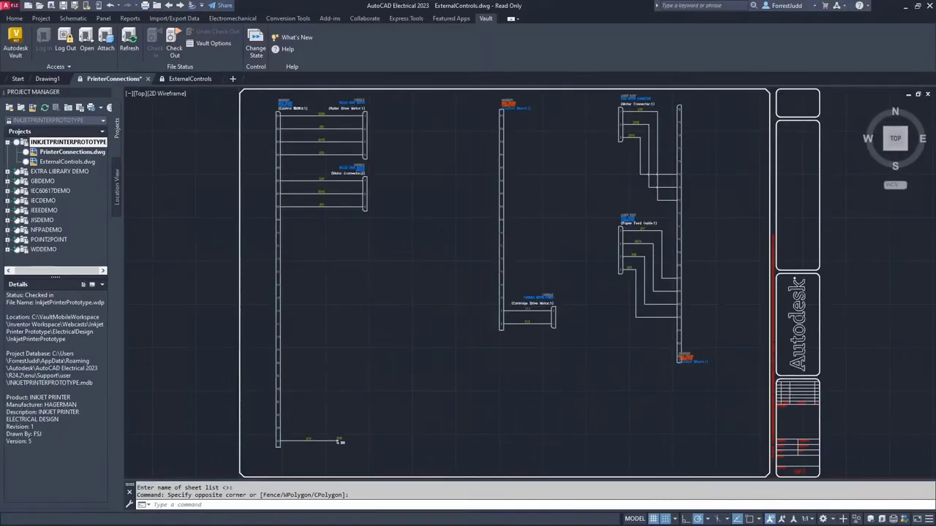
Open the ExternalControls.dwg sheet and refresh item 100039's bill of materials
{"action": "scroll", "coordinate": [307, 124], "scroll_direction": "up", "scroll_amount": 8}
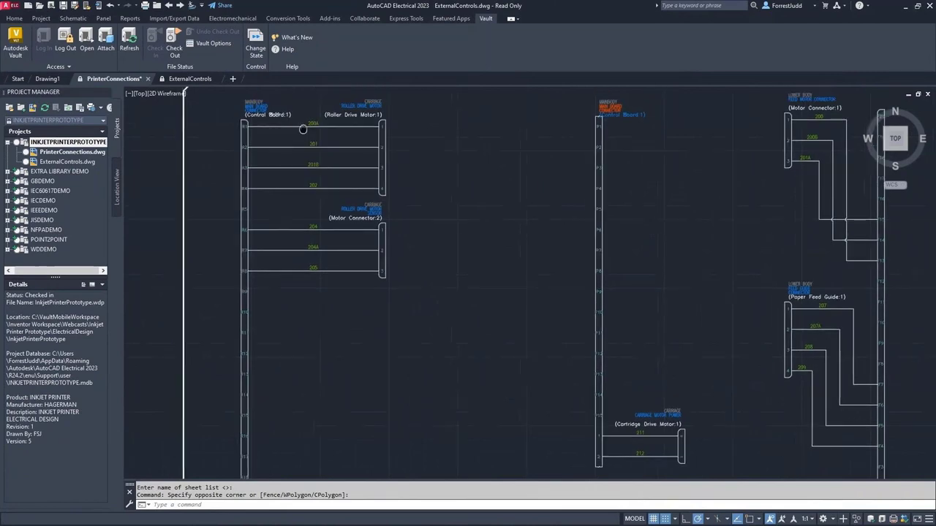
{"action": "double_click", "coordinate": [67, 161]}
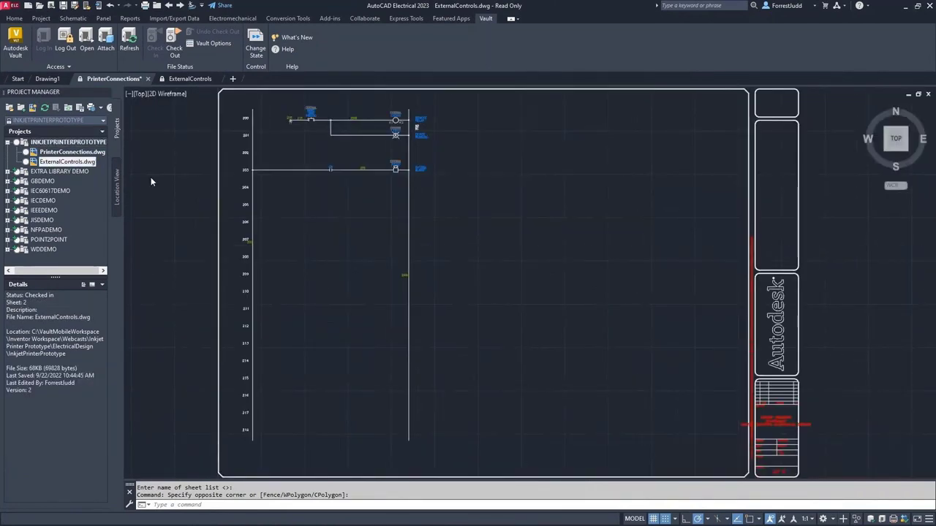
{"action": "scroll", "coordinate": [360, 135], "scroll_direction": "up", "scroll_amount": 6}
{"action": "scroll", "coordinate": [467, 171], "scroll_direction": "down", "scroll_amount": 2}
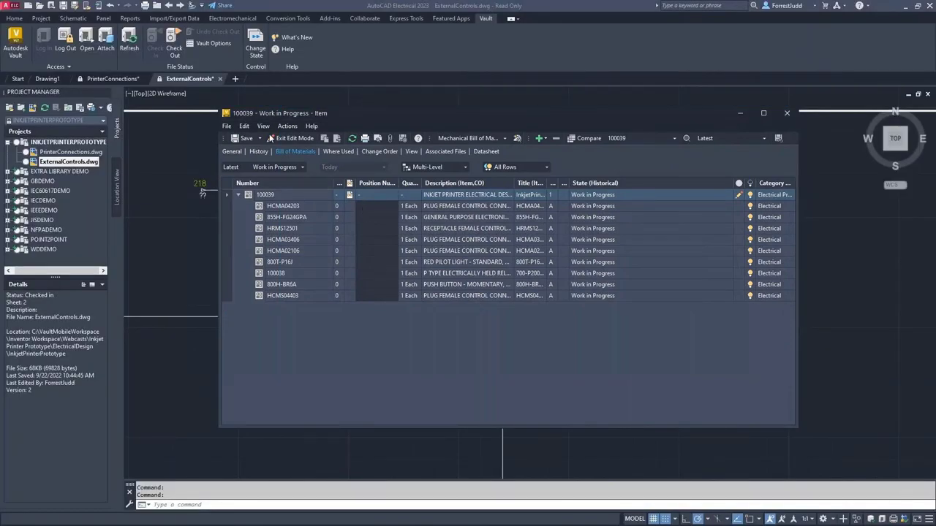
{"action": "left_click", "coordinate": [263, 126]}
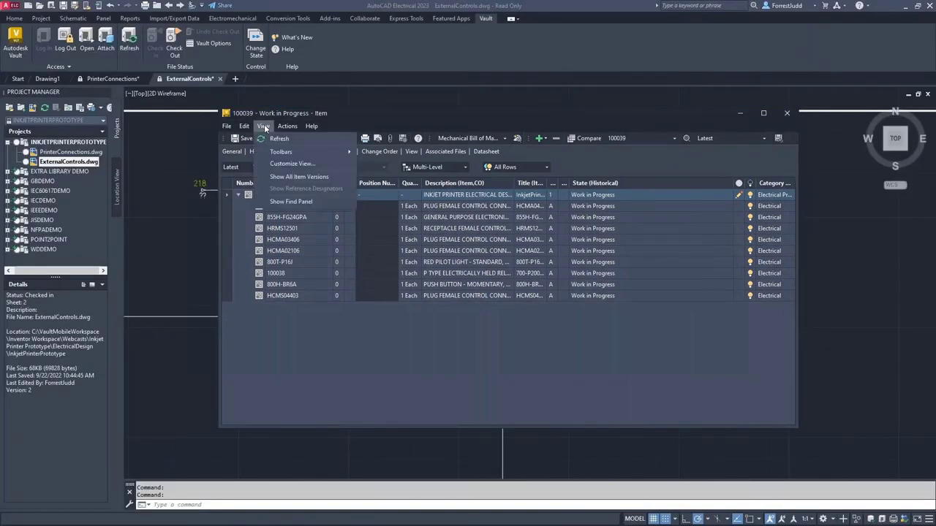
{"action": "left_click", "coordinate": [279, 138]}
Switch the BOM view to Electrical BOM and widen the Tag column to show full tags
{"action": "left_click", "coordinate": [504, 138]}
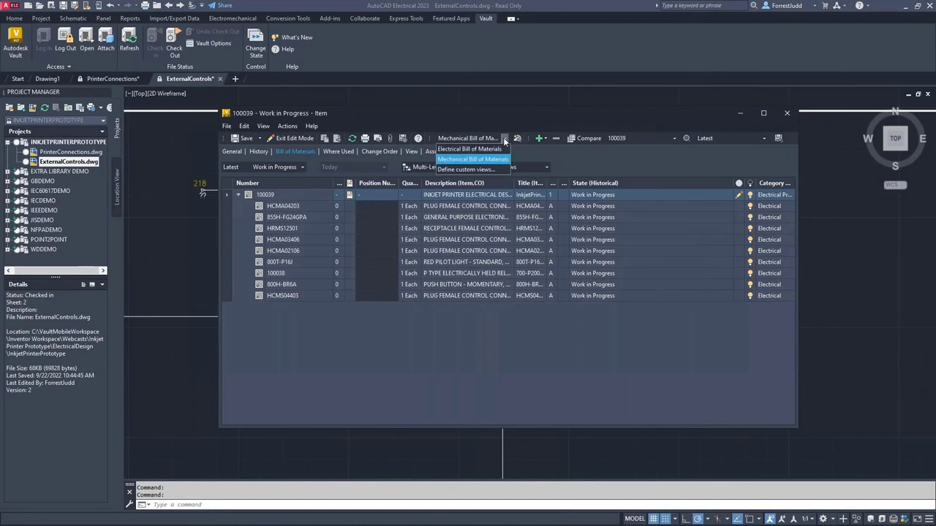
{"action": "left_click", "coordinate": [488, 131]}
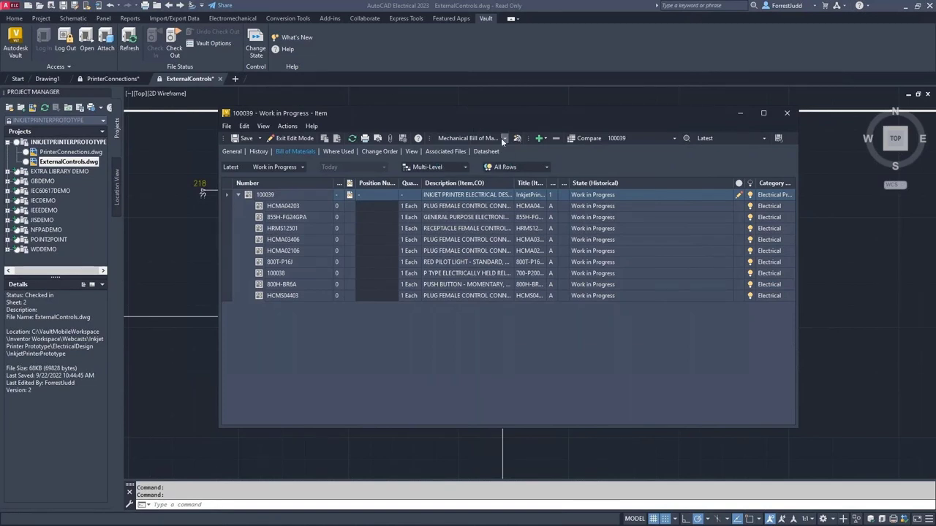
{"action": "left_click", "coordinate": [504, 138]}
{"action": "left_click", "coordinate": [502, 173]}
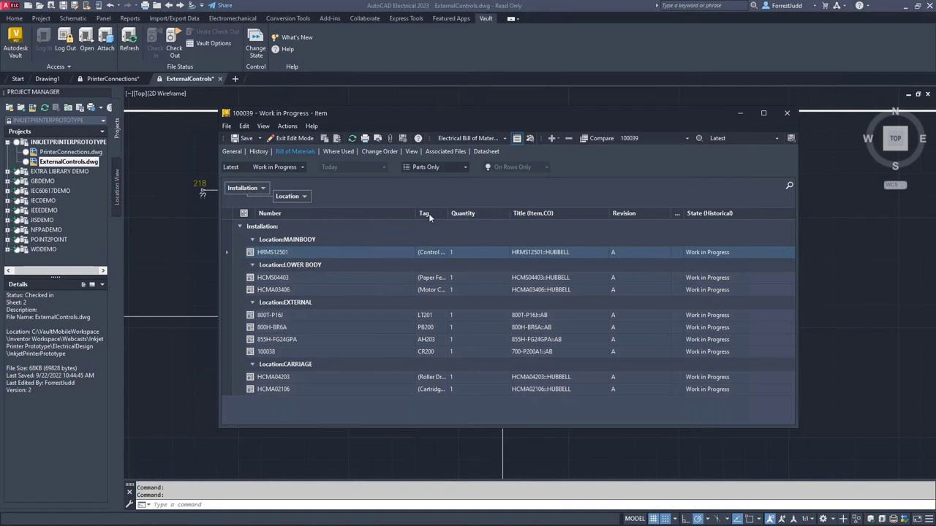
{"action": "left_click_drag", "start_coordinate": [494, 212], "coordinate": [490, 233]}
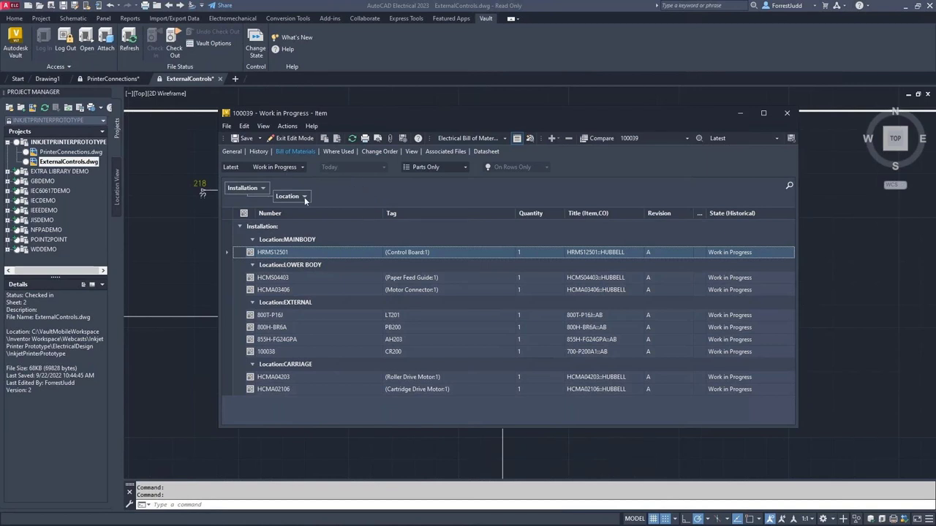
Turn off the reference designator display and switch the BOM back to Mechanical
{"action": "left_click", "coordinate": [287, 126]}
{"action": "mouse_move", "coordinate": [264, 127]}
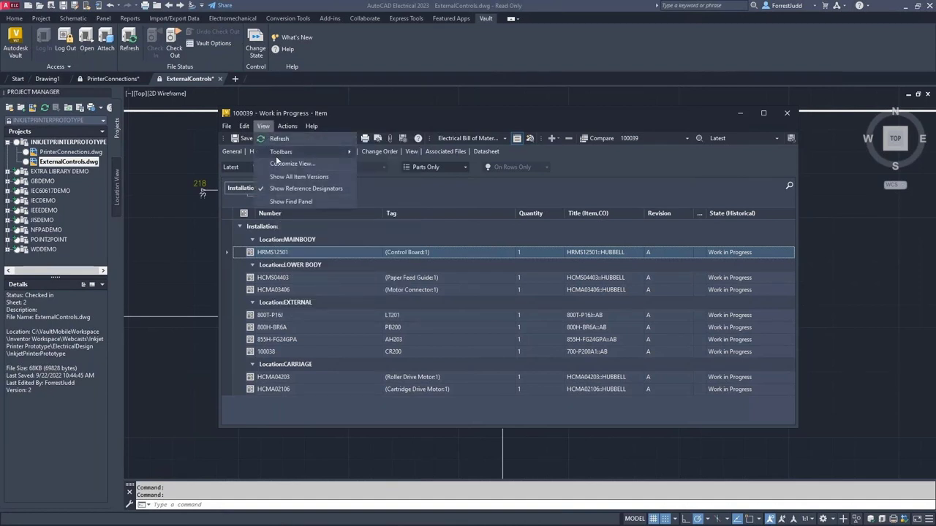
{"action": "left_click", "coordinate": [280, 188]}
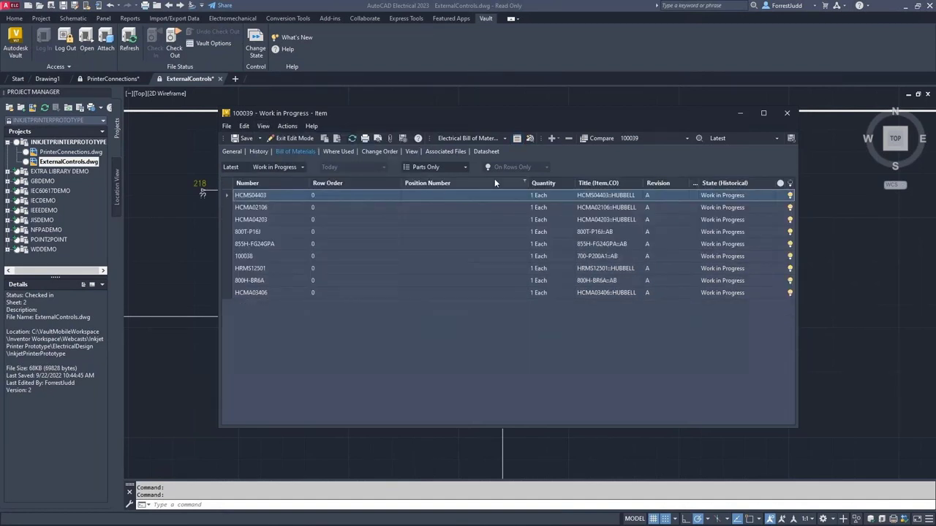
{"action": "left_click", "coordinate": [484, 139]}
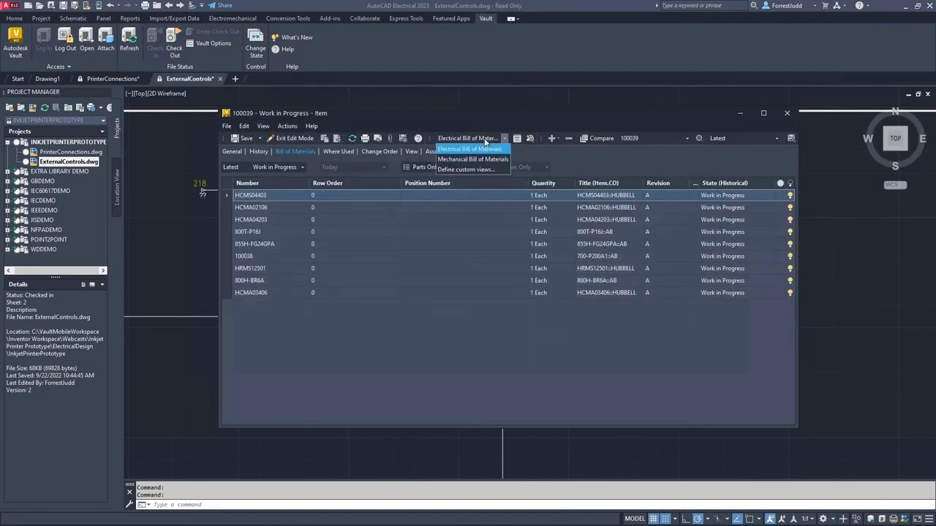
{"action": "left_click", "coordinate": [473, 159]}
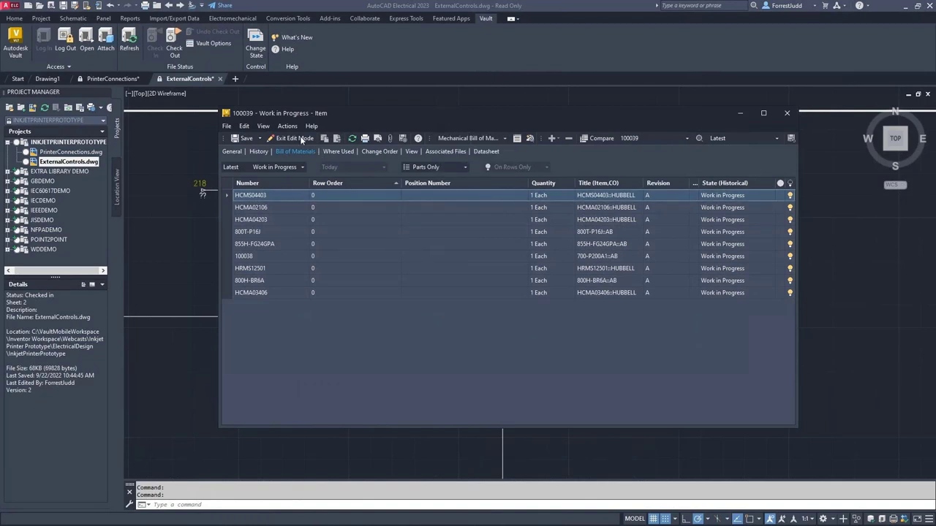
Save item 100039 and exit edit mode so it becomes read-only
{"action": "left_click", "coordinate": [258, 152]}
{"action": "left_click", "coordinate": [235, 152]}
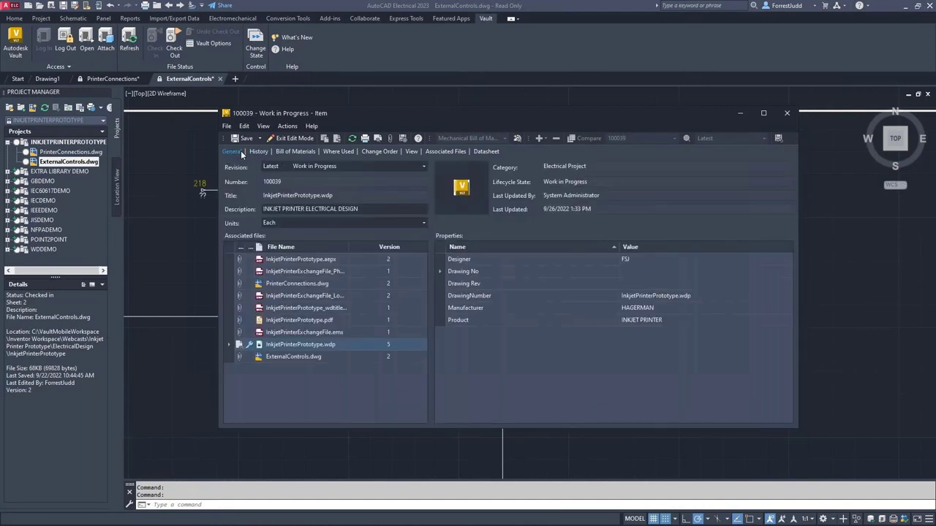
{"action": "left_click", "coordinate": [244, 139]}
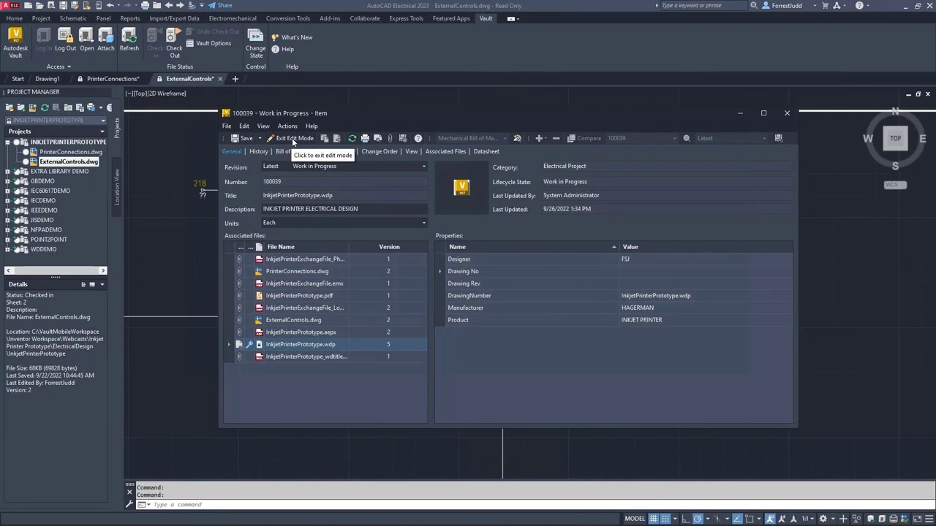
{"action": "left_click", "coordinate": [293, 139]}
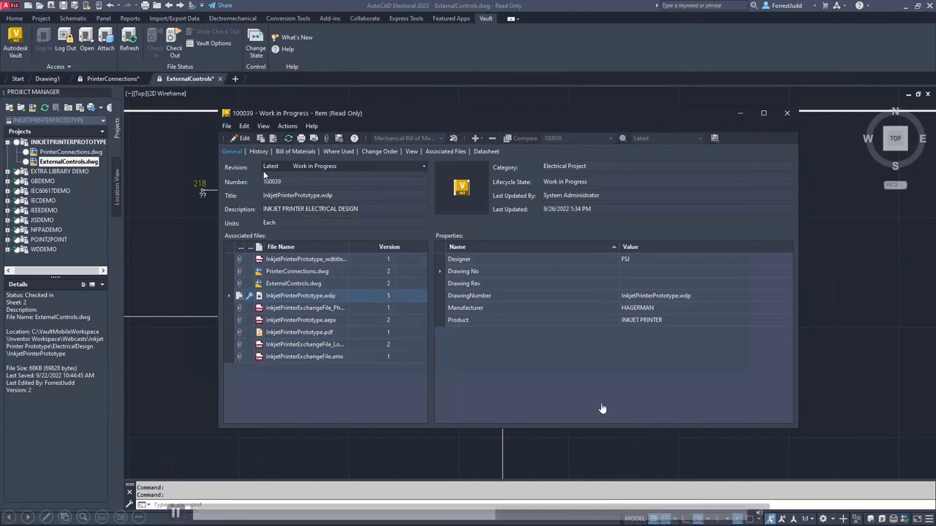
Close the Vault window for item 100039 to get back to the ExternalControls drawing
{"action": "left_click", "coordinate": [785, 115]}
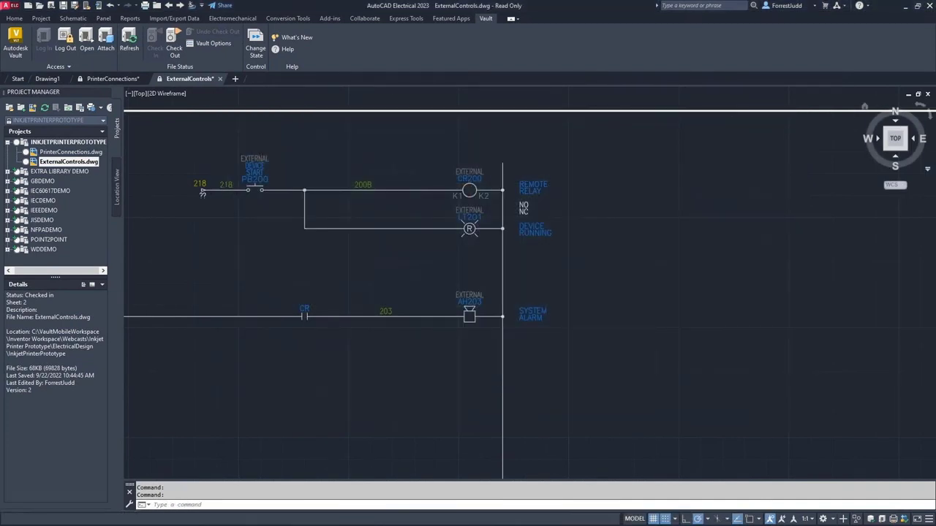
{"action": "left_click", "coordinate": [501, 512]}
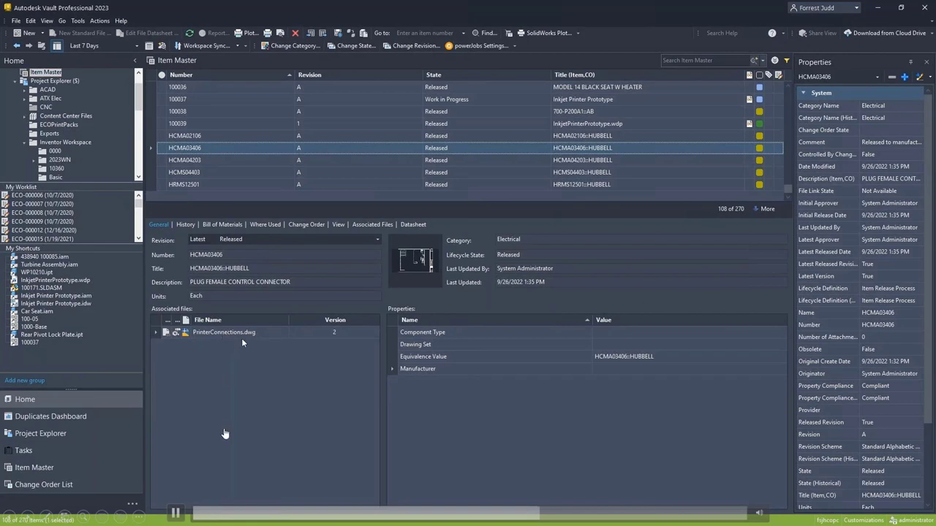
Browse the details of items HCMA04203, HRMS12501 and HCMA02106, then select item 100039
{"action": "left_click", "coordinate": [192, 162]}
{"action": "left_click", "coordinate": [190, 171]}
{"action": "left_click", "coordinate": [187, 184]}
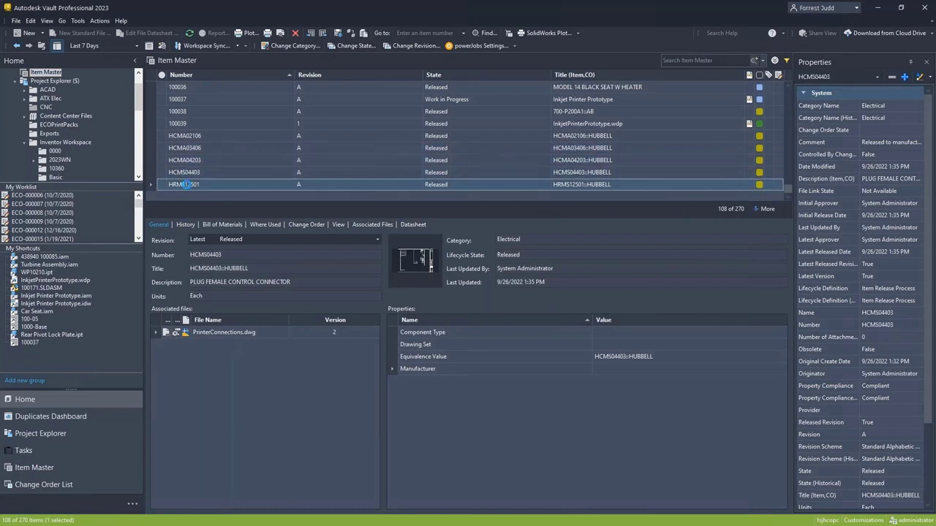
{"action": "left_click", "coordinate": [185, 138]}
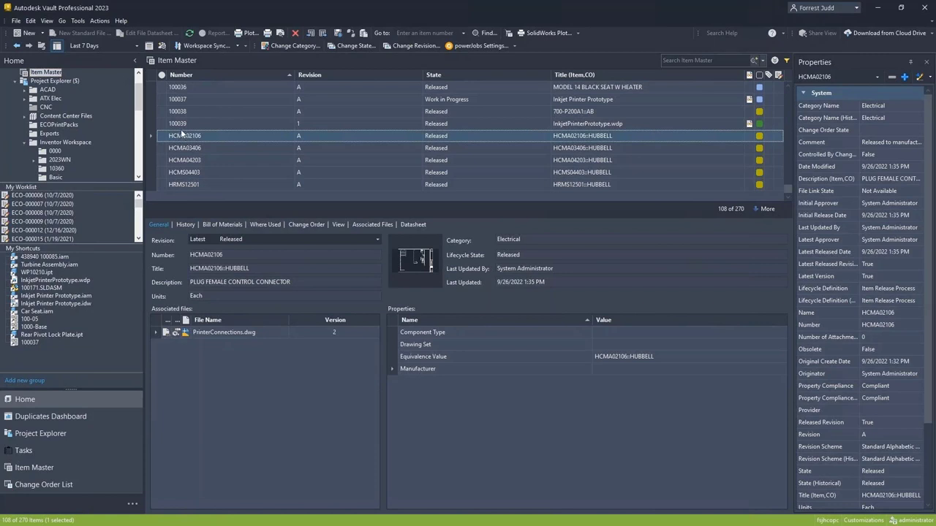
{"action": "left_click", "coordinate": [180, 124]}
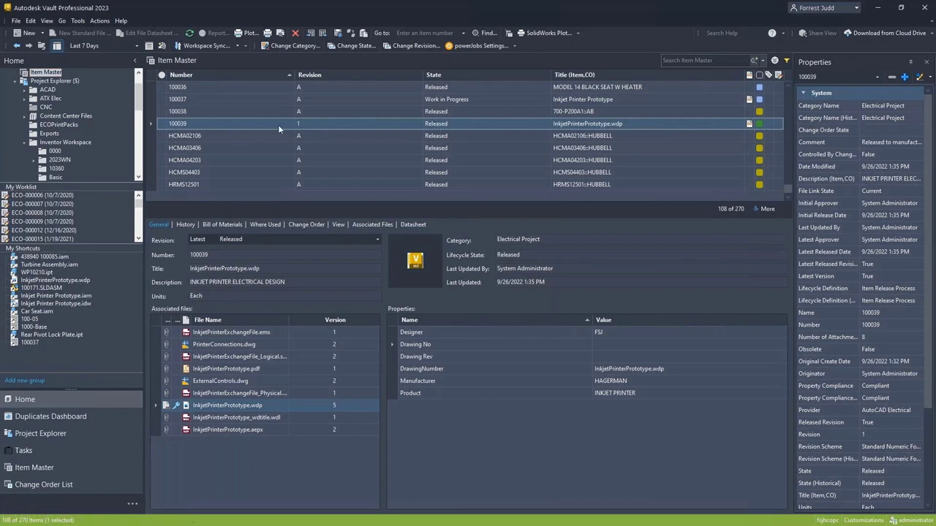
Change item 100039's state to Work in Progress, excluding its child items
{"action": "right_click", "coordinate": [187, 126]}
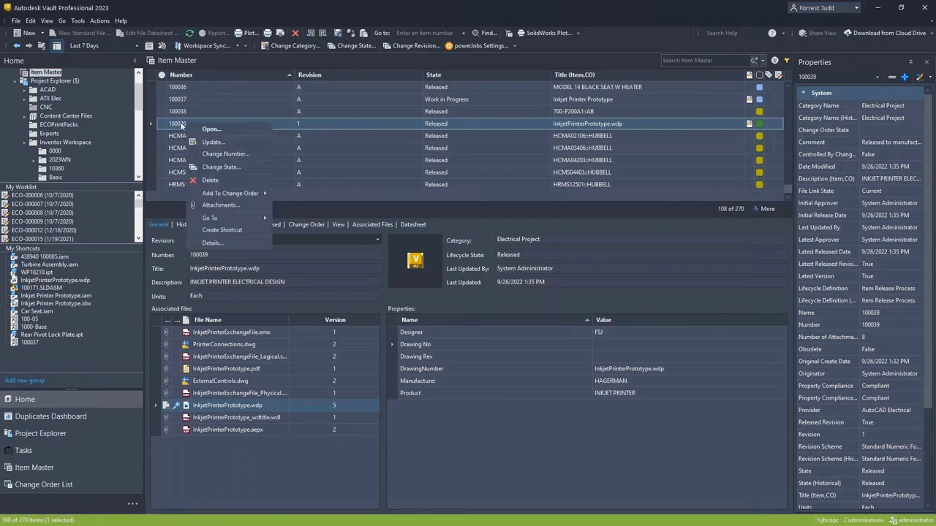
{"action": "left_click", "coordinate": [227, 167]}
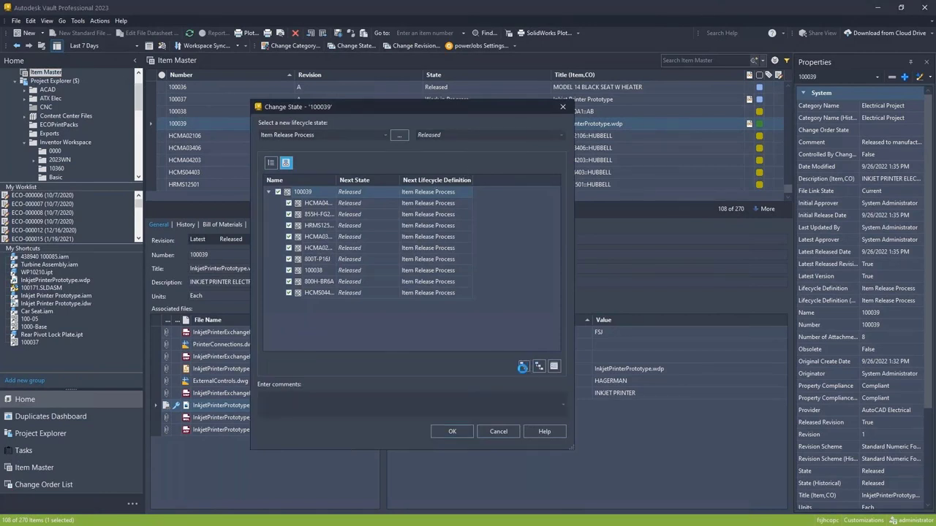
{"action": "left_click", "coordinate": [524, 366]}
{"action": "left_click", "coordinate": [455, 134]}
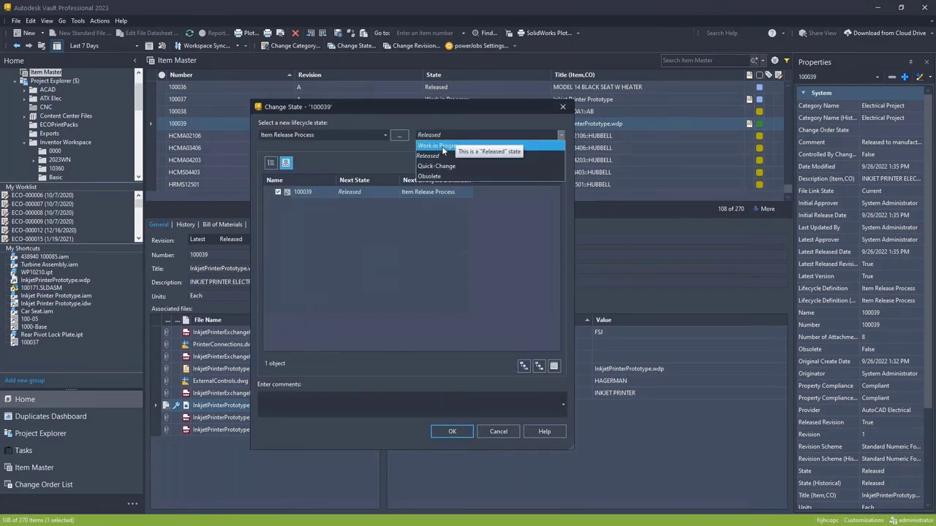
{"action": "left_click", "coordinate": [439, 151]}
{"action": "left_click", "coordinate": [454, 432]}
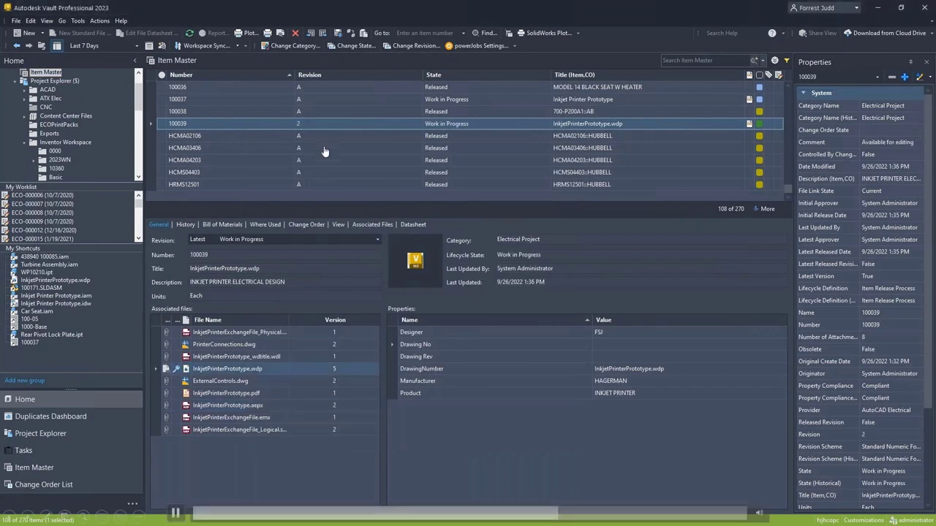
Check out the INKJETPRINTERPROTOTYPE project descriptions and set the Revision to 2
{"action": "key", "text": "alt+Tab"}
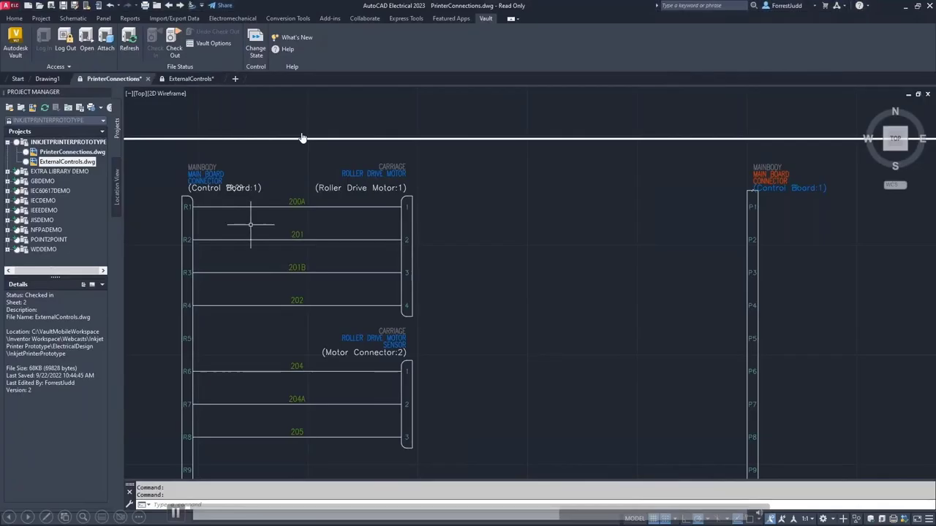
{"action": "left_click", "coordinate": [44, 143]}
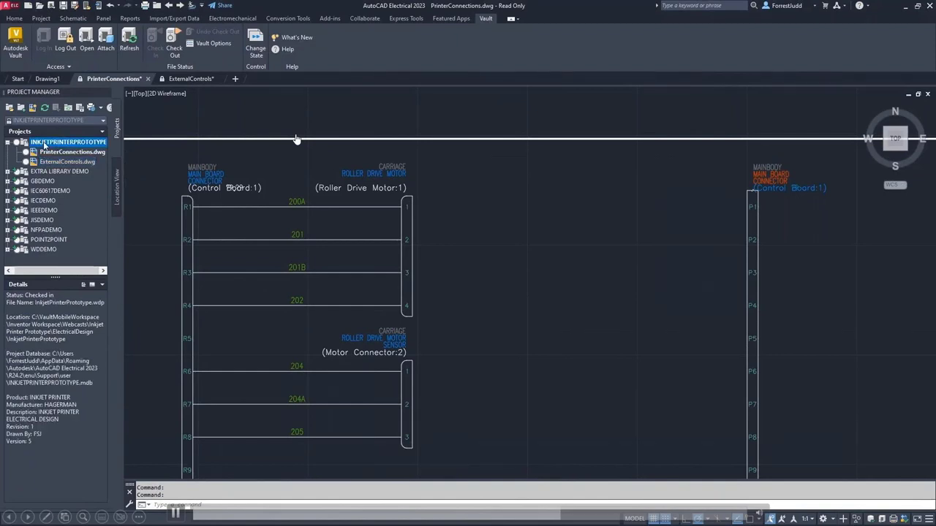
{"action": "right_click", "coordinate": [44, 143]}
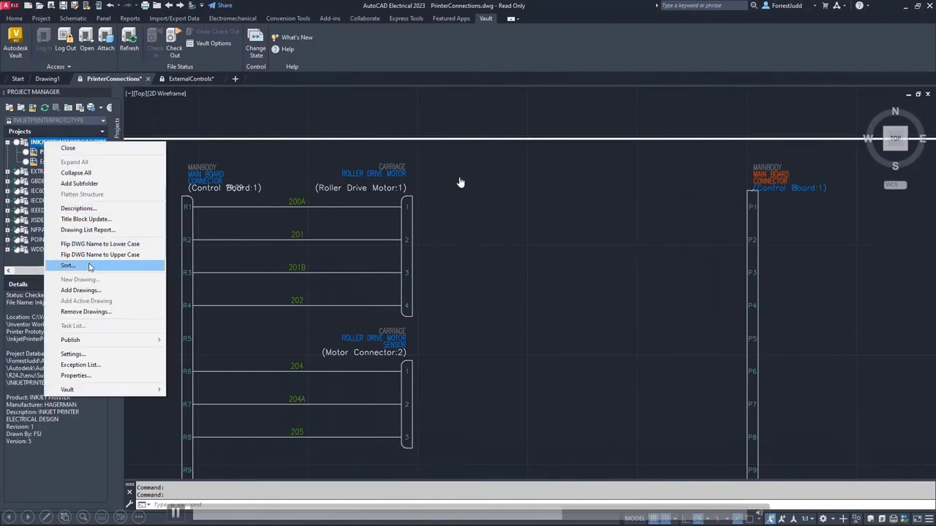
{"action": "left_click", "coordinate": [91, 208]}
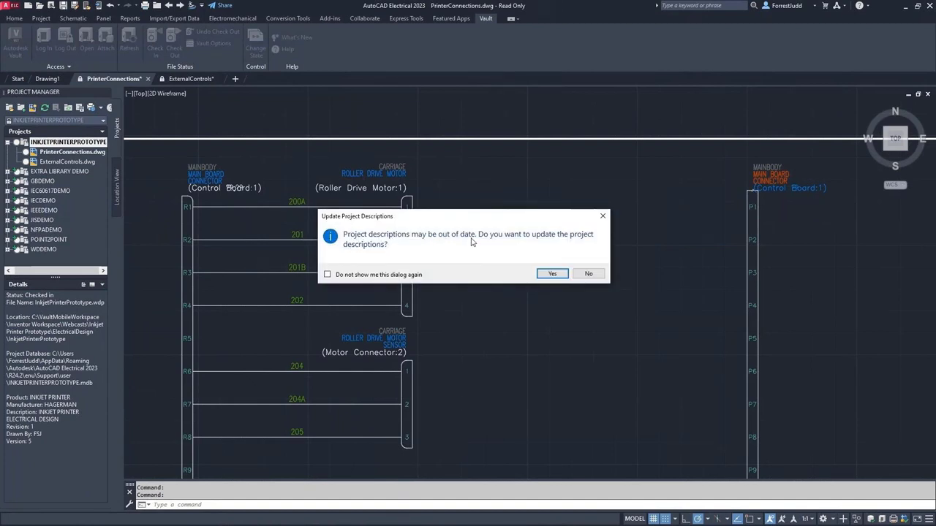
{"action": "left_click", "coordinate": [552, 274]}
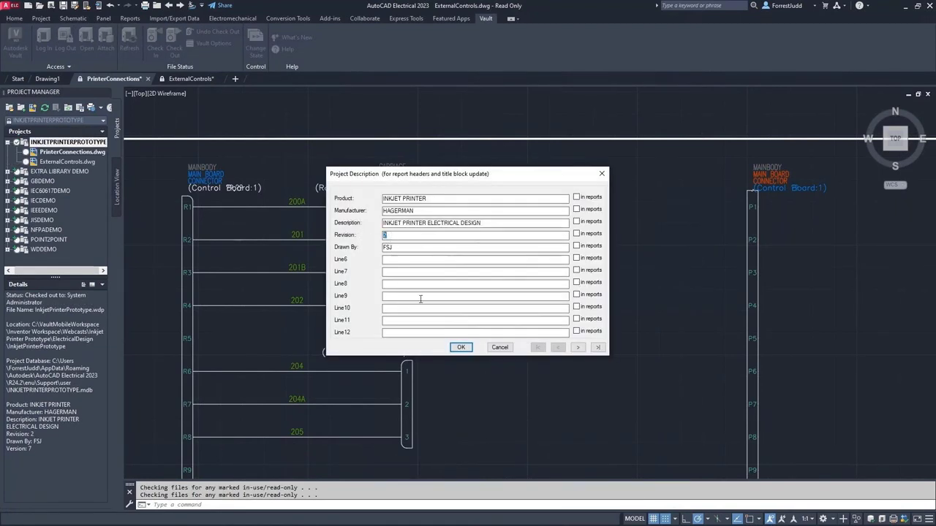
{"action": "left_click", "coordinate": [460, 349]}
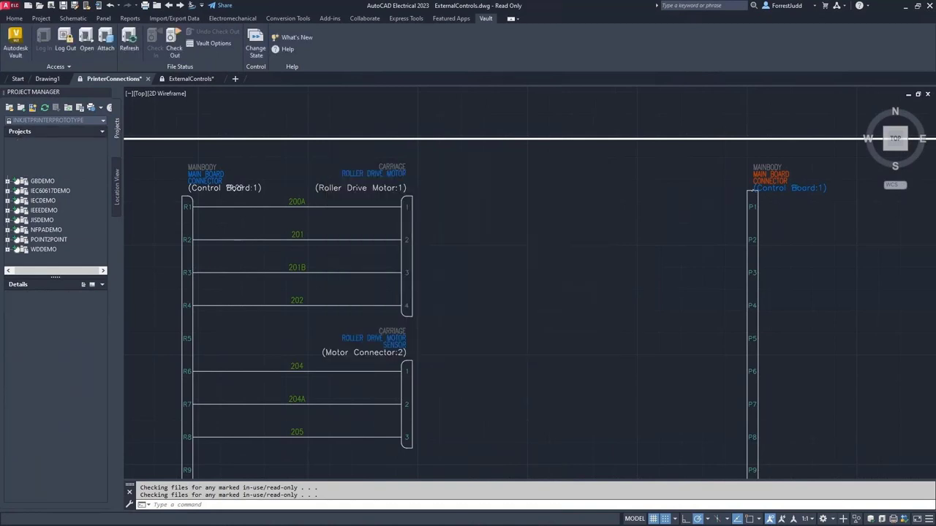
{"action": "middle_click", "coordinate": [475, 259]}
{"action": "middle_click", "coordinate": [476, 259]}
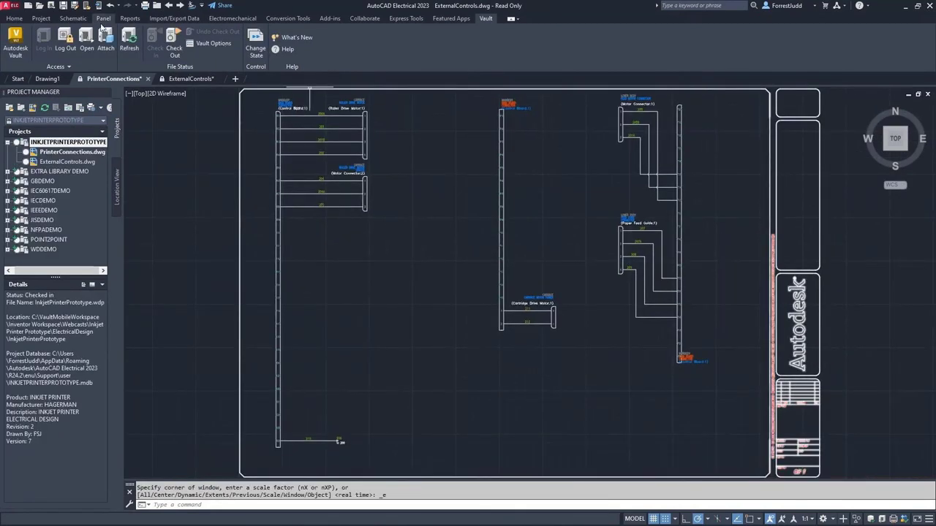
Run Title Block Update for the project and open ExternalControls.dwg to check its title block
{"action": "left_click", "coordinate": [41, 19]}
{"action": "left_click", "coordinate": [429, 42]}
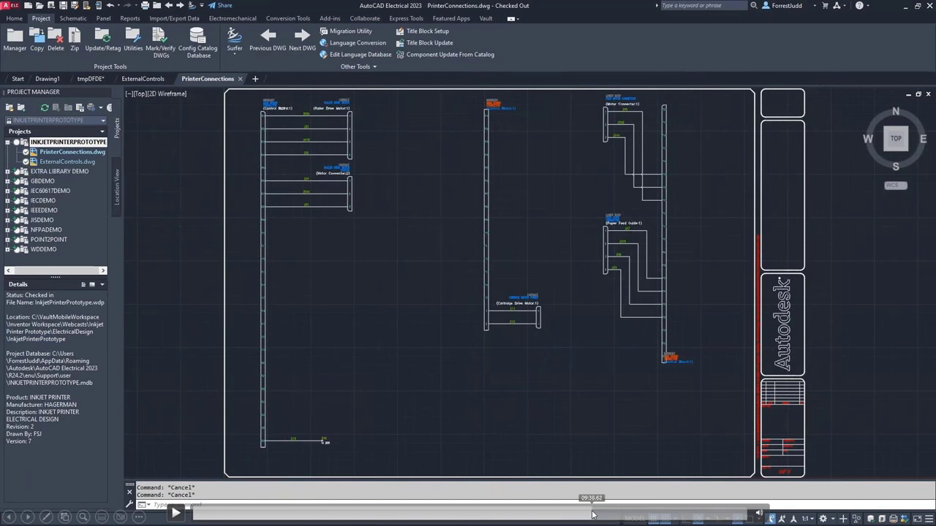
{"action": "double_click", "coordinate": [55, 162]}
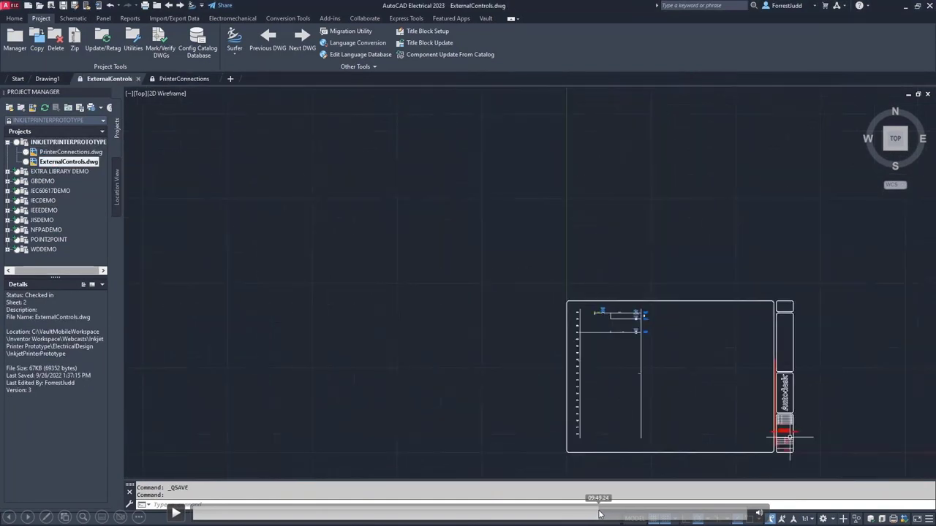
{"action": "scroll", "coordinate": [784, 437], "scroll_direction": "up", "scroll_amount": 8}
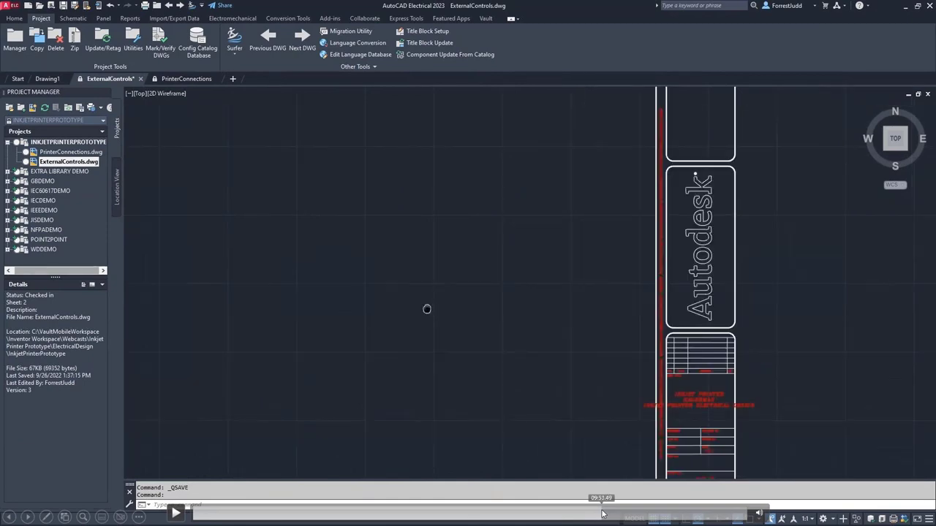
{"action": "left_click", "coordinate": [603, 514]}
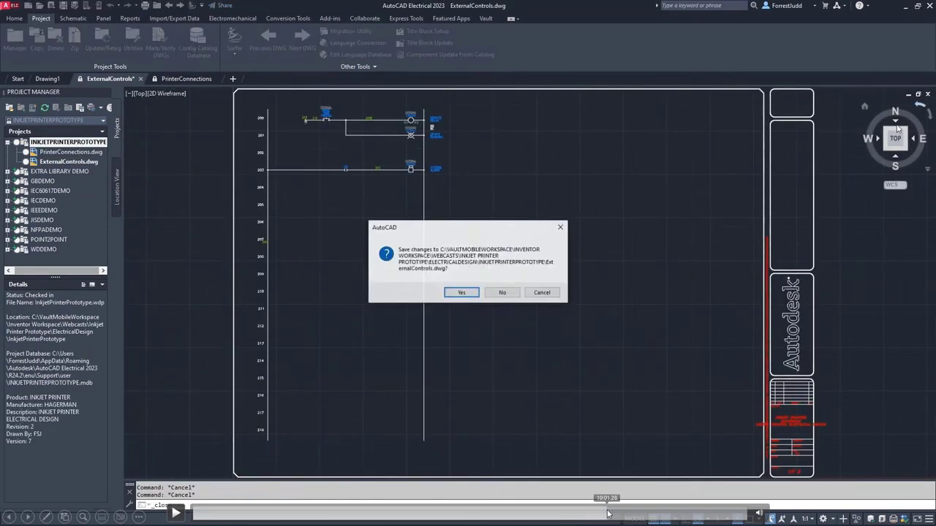
{"action": "left_click_drag", "start_coordinate": [607, 514], "coordinate": [688, 513]}
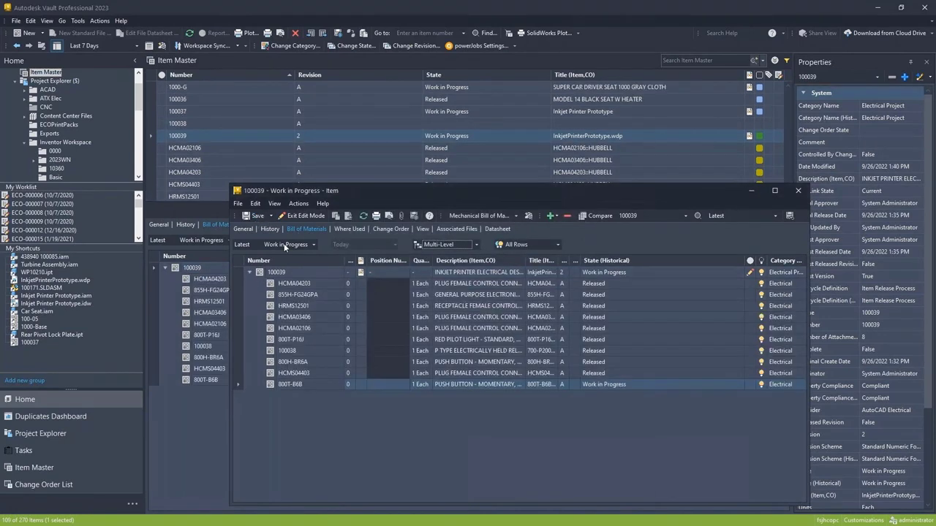
Compare item 100039's BOM against released revision 1, revealing 800T-B6B as newly added
{"action": "mouse_move", "coordinate": [709, 517]}
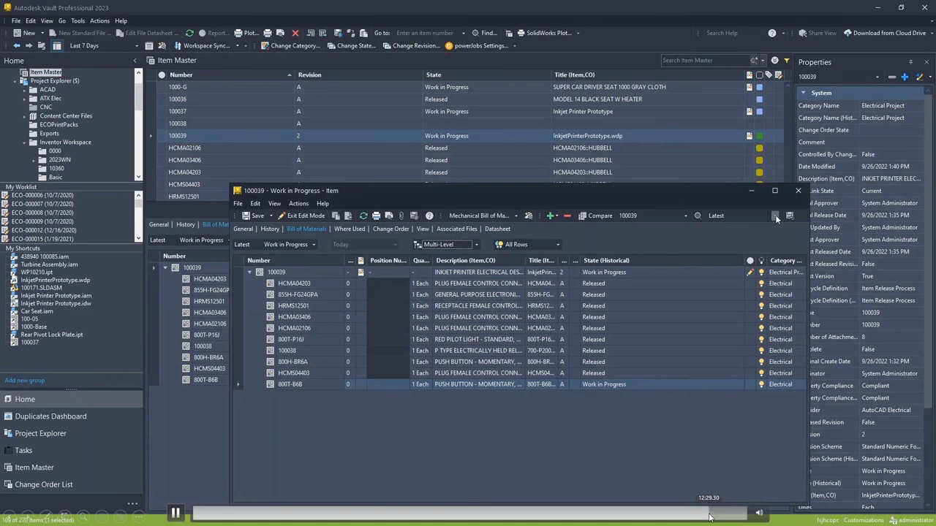
{"action": "key", "text": "space"}
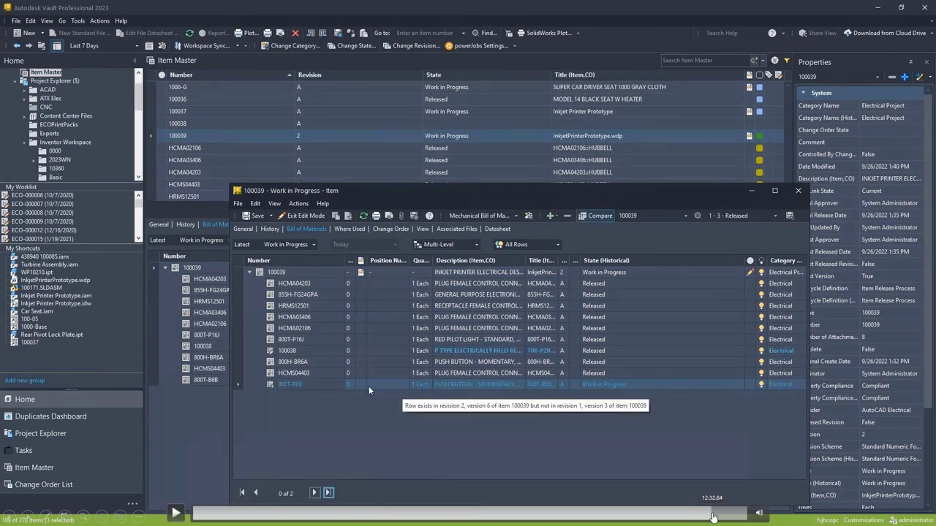
{"action": "left_click", "coordinate": [729, 518]}
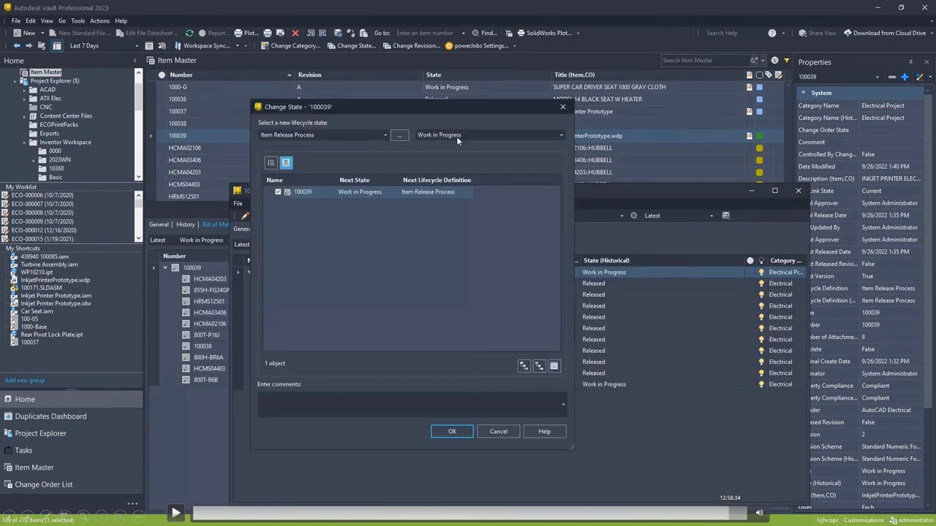
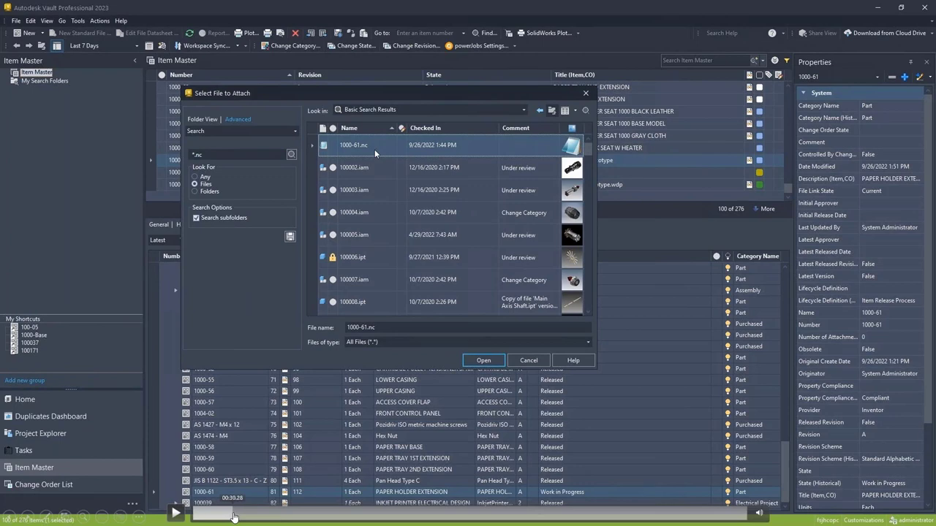
Attach 1000-61.nc to item 1000-61, then open item 100037's multi-level bill of materials
{"action": "left_click", "coordinate": [483, 360]}
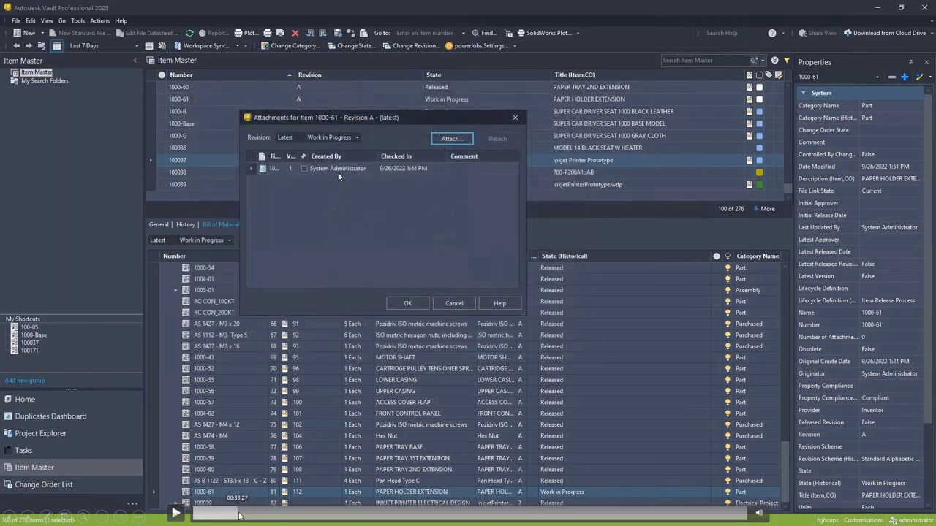
{"action": "left_click", "coordinate": [408, 303]}
{"action": "left_click", "coordinate": [161, 225]}
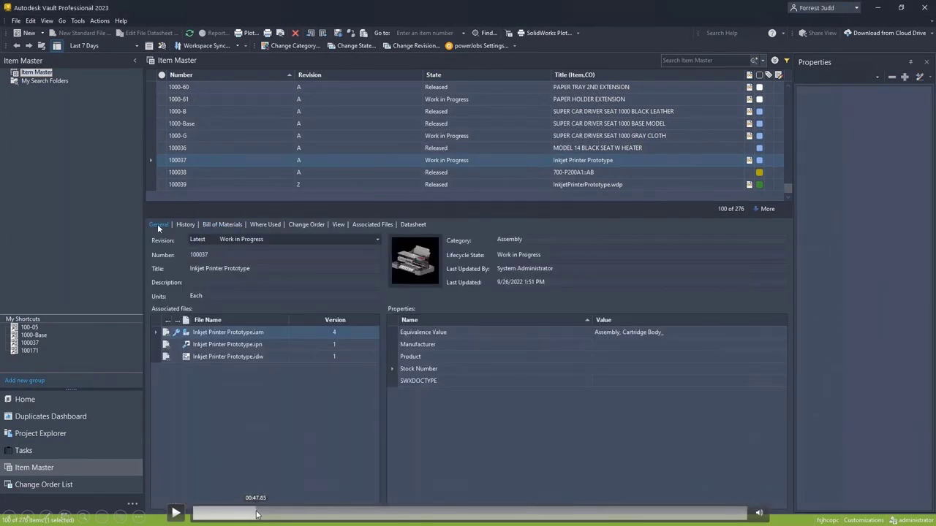
{"action": "left_click_drag", "start_coordinate": [254, 514], "coordinate": [299, 518]}
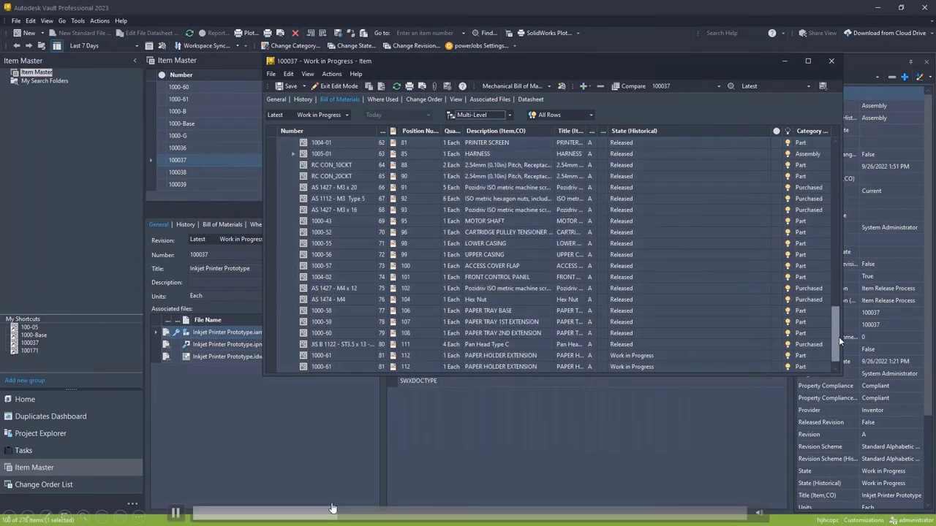
Find item 100171 and show its bill of materials with parts 100170 and 100172–100174
{"action": "left_click", "coordinate": [350, 373]}
{"action": "left_click_drag", "start_coordinate": [346, 516], "coordinate": [467, 511]}
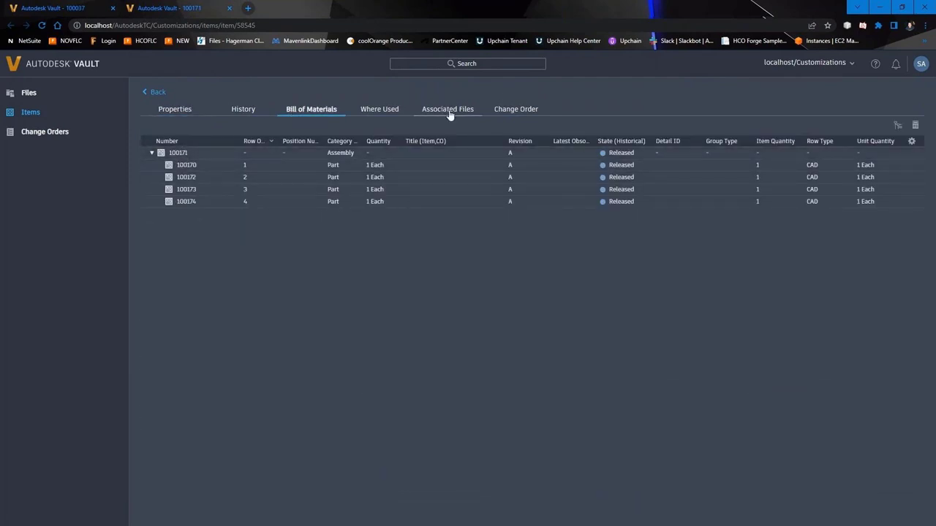
Open 100171.SLDASM from item 100171's associated files and load its 3D view
{"action": "left_click", "coordinate": [447, 109]}
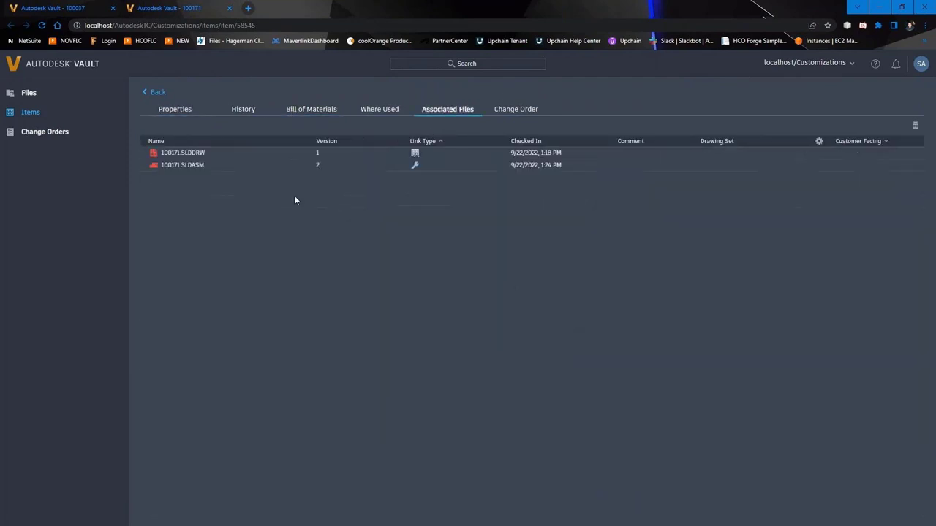
{"action": "left_click", "coordinate": [182, 165]}
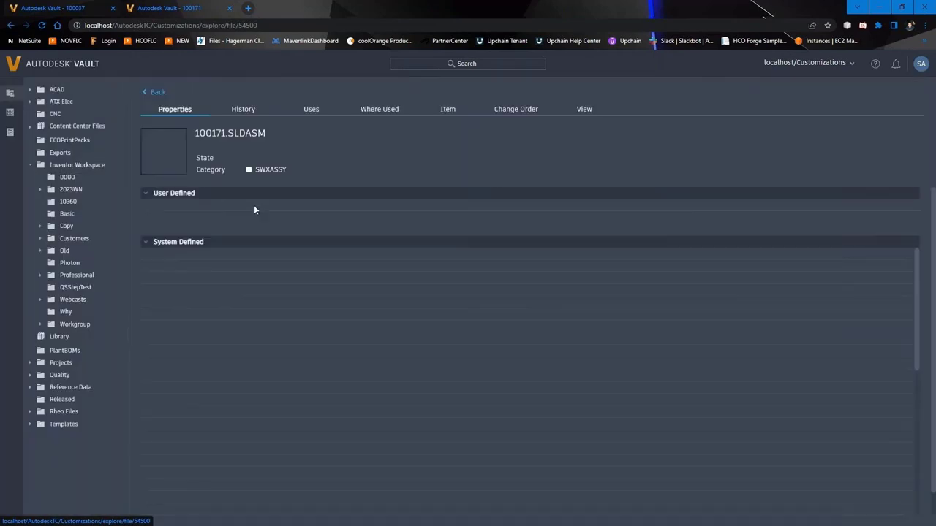
{"action": "left_click", "coordinate": [574, 113]}
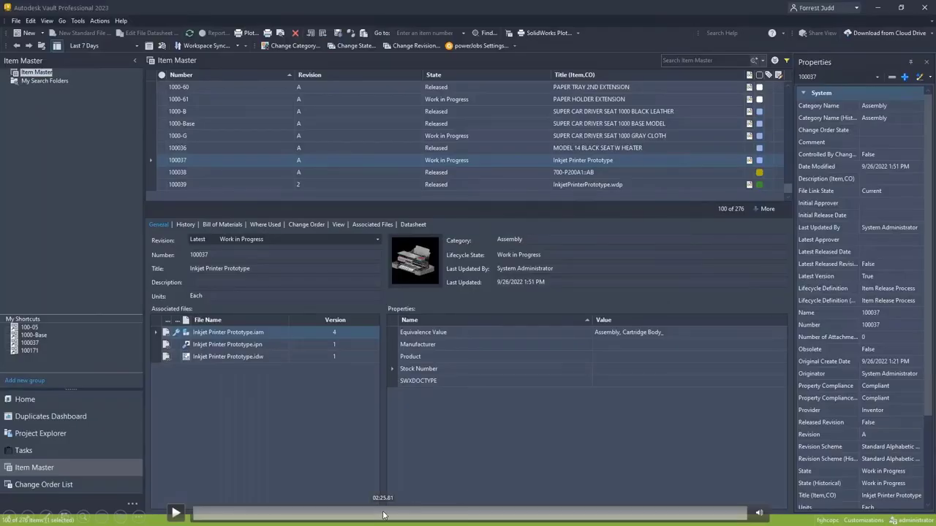
Bring up the 'Summary: What Have We Learned?' slide on engineering deliverables
{"action": "left_click_drag", "start_coordinate": [383, 516], "coordinate": [513, 521]}
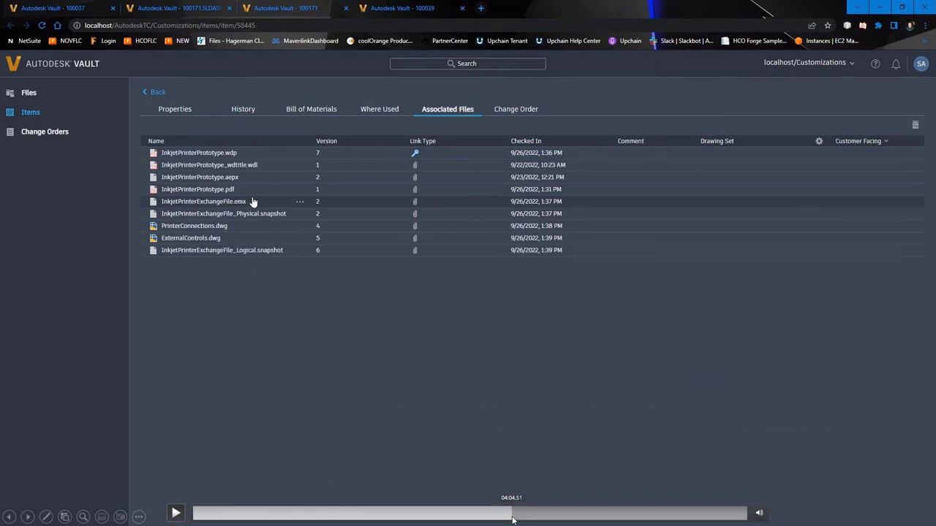
List item 100039's associated files, including InkjetPrinterPrototype.pdf, PrinterConnections.dwg and ExternalControls.dwg
{"action": "left_click_drag", "start_coordinate": [513, 520], "coordinate": [624, 515]}
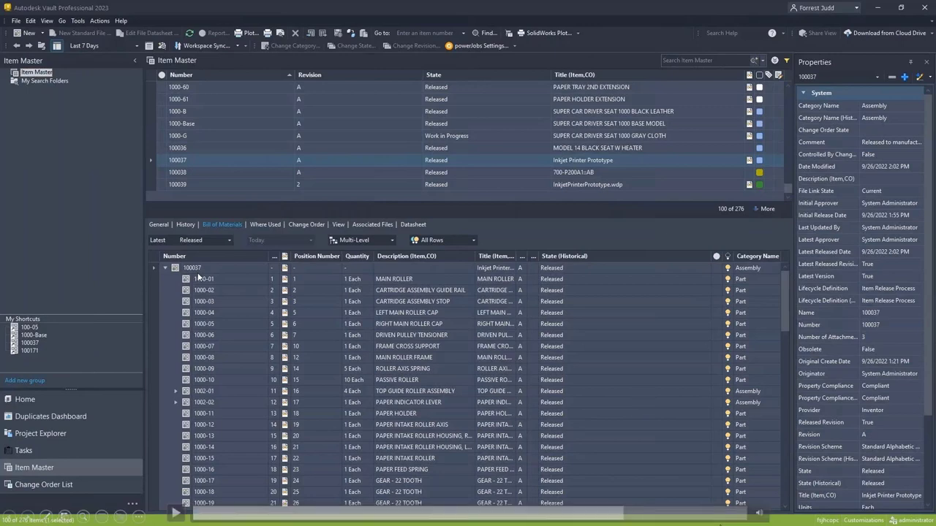
Scroll through the released bill of materials of item 100037, Inkjet Printer Prototype
{"action": "scroll", "coordinate": [210, 443], "scroll_direction": "down", "scroll_amount": 5}
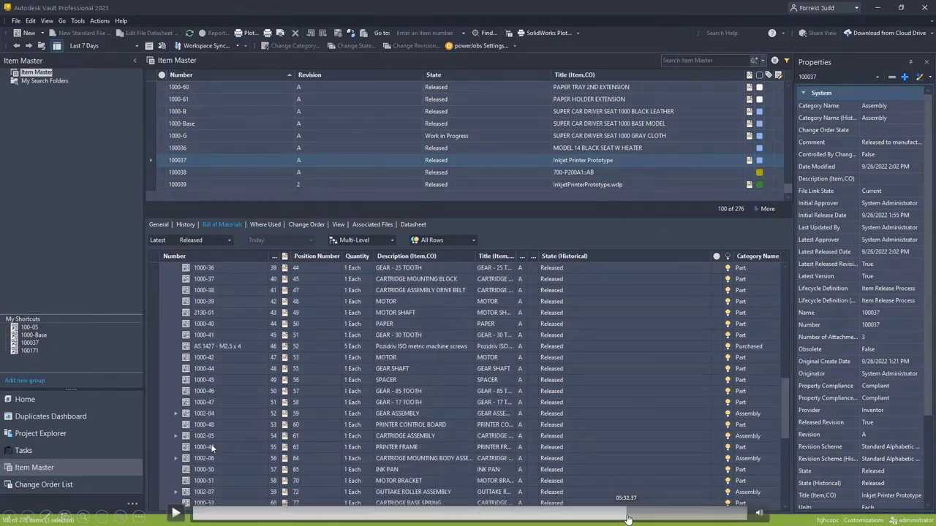
{"action": "scroll", "coordinate": [212, 442], "scroll_direction": "down", "scroll_amount": 2}
{"action": "scroll", "coordinate": [212, 442], "scroll_direction": "up", "scroll_amount": 8}
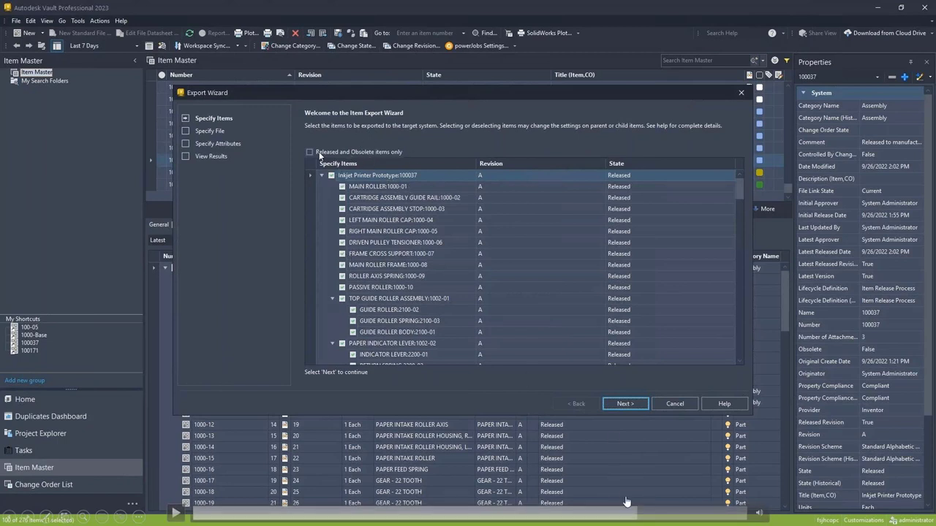
Advance the Item Export Wizard to the file type page and browse for the CSV export location
{"action": "left_click", "coordinate": [625, 403]}
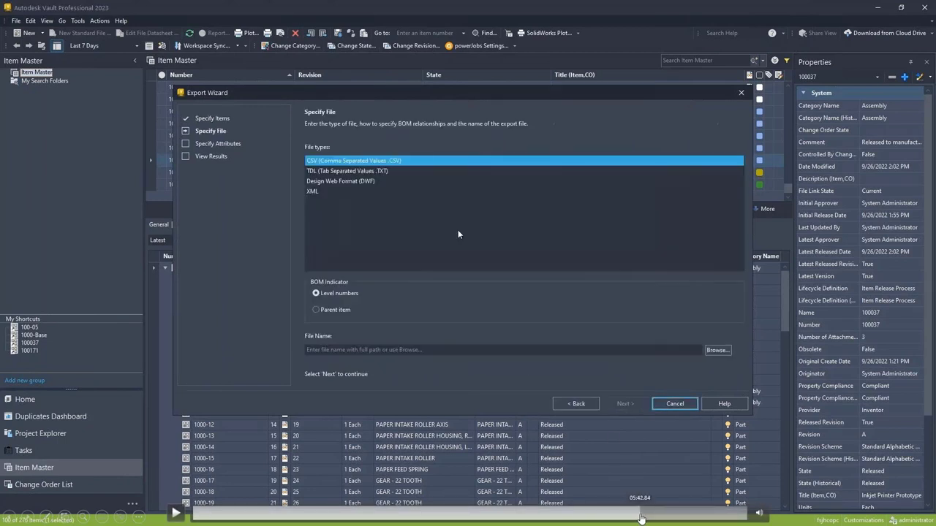
{"action": "left_click", "coordinate": [706, 353]}
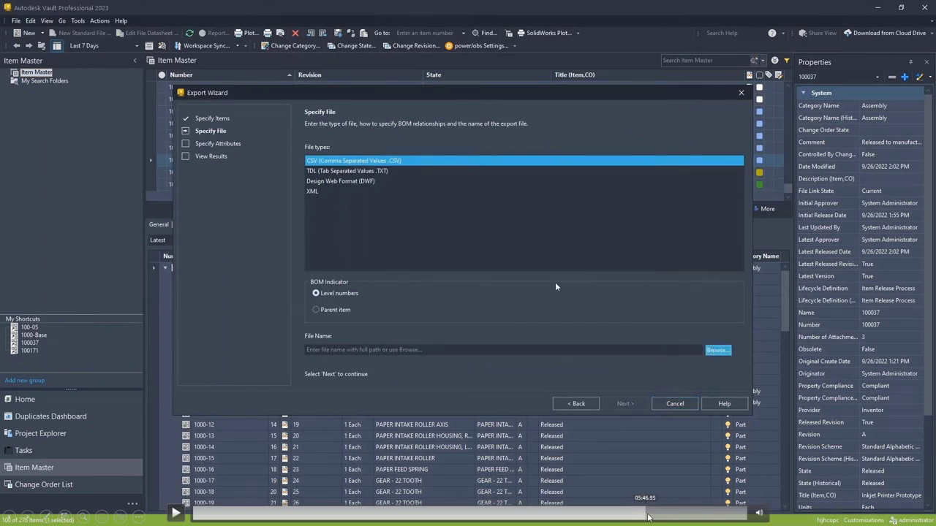
{"action": "left_click_drag", "start_coordinate": [647, 517], "coordinate": [660, 518]}
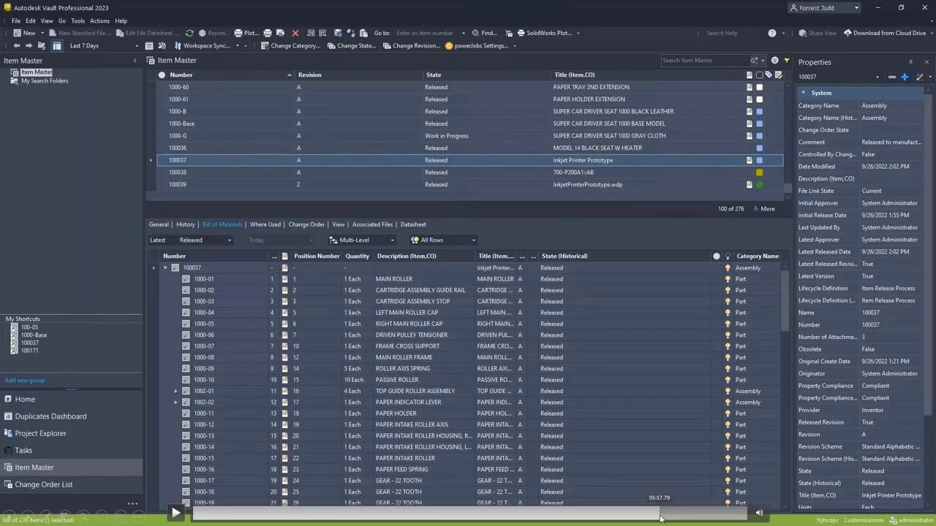
{"action": "mouse_move", "coordinate": [660, 517]}
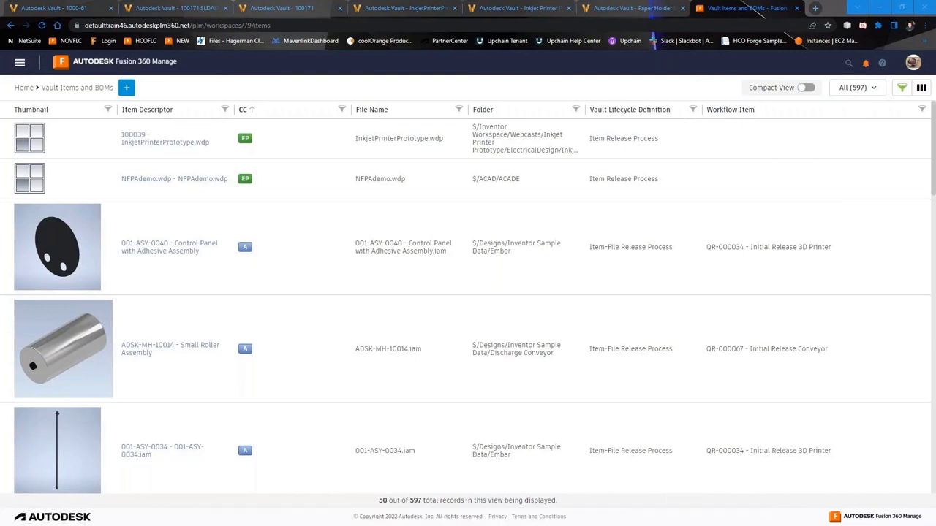
View Inkjet Printer Prototype 100037 in the Fusion 360 Manage 3D viewer, then return to the summary slide
{"action": "mouse_move", "coordinate": [799, 491]}
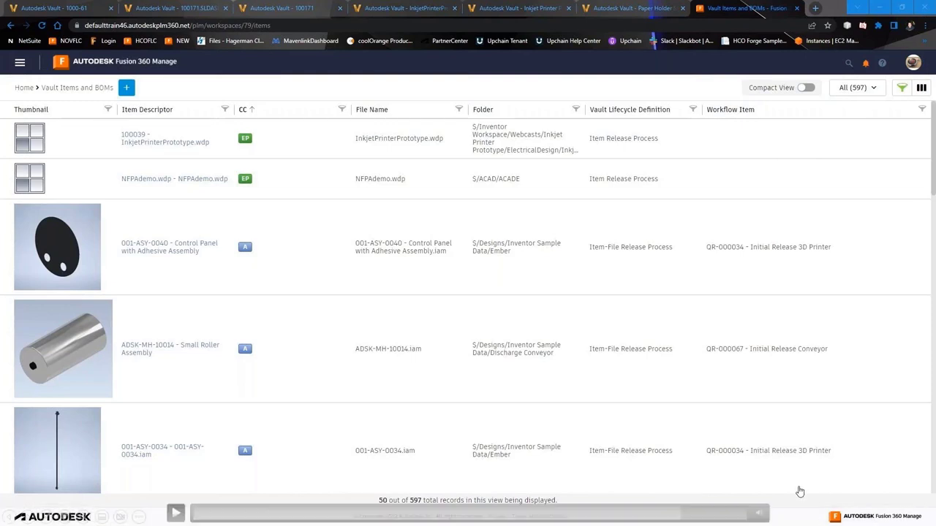
{"action": "left_click", "coordinate": [684, 516]}
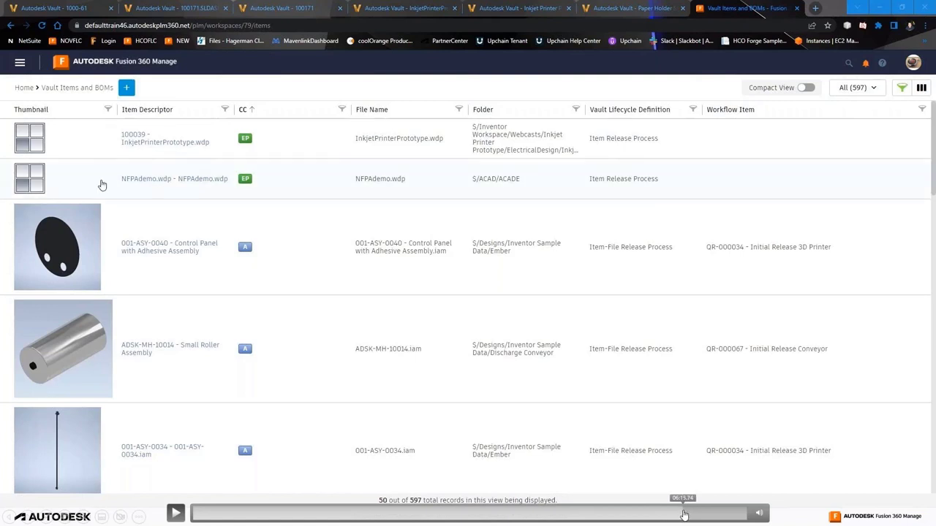
{"action": "left_click_drag", "start_coordinate": [684, 516], "coordinate": [715, 518]}
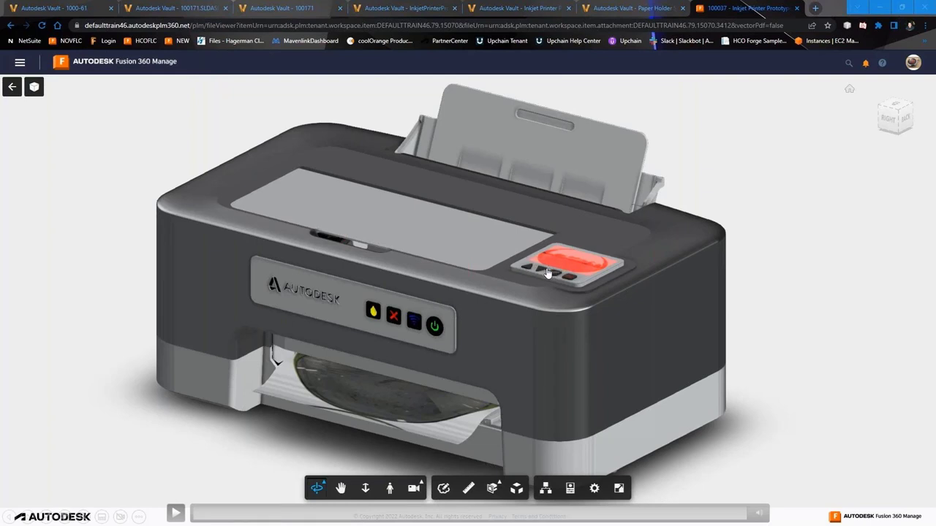
{"action": "key", "text": "alt+Tab"}
{"action": "key", "text": "alt+Tab"}
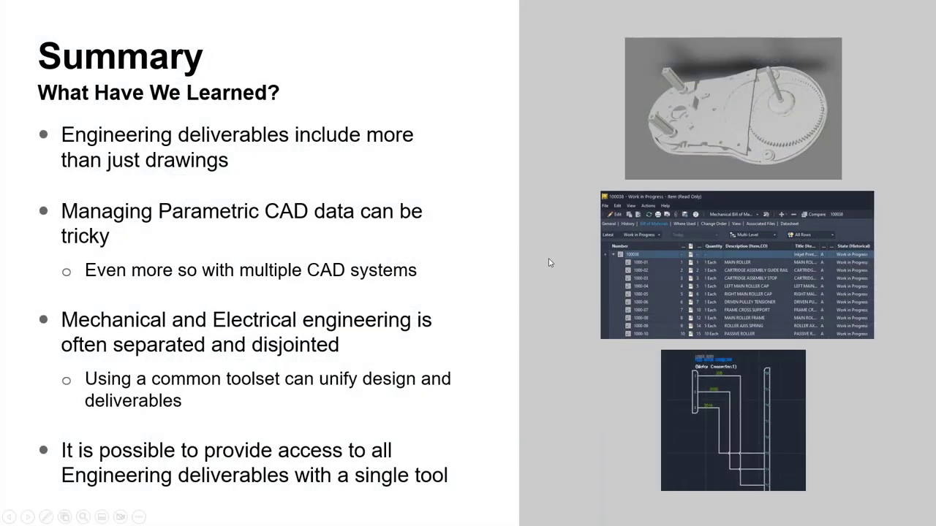